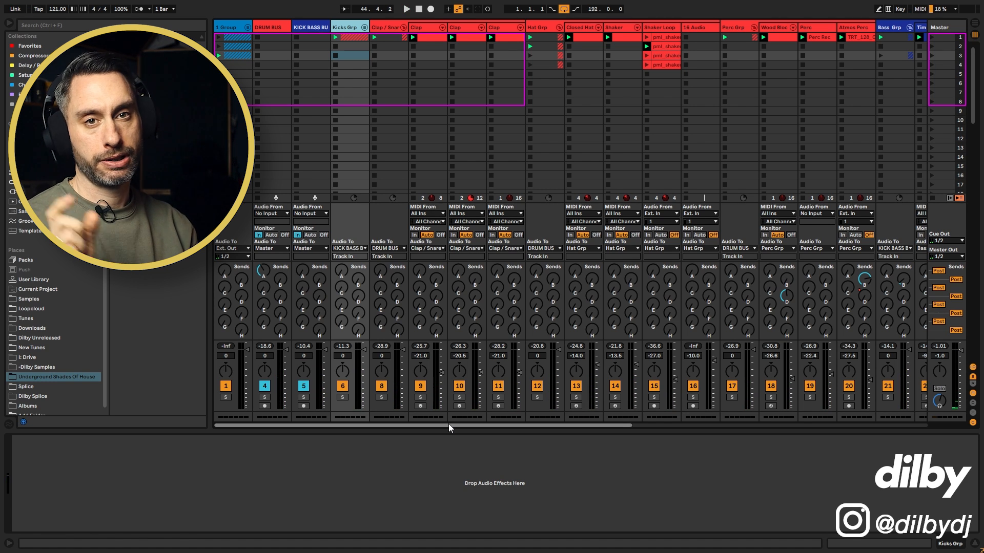
# - Play the session with the Kicks, Clap/Snare, Hat and Perc groups added to the solo one after another
pyautogui.moveTo(444, 424); pyautogui.dragTo(500, 422)
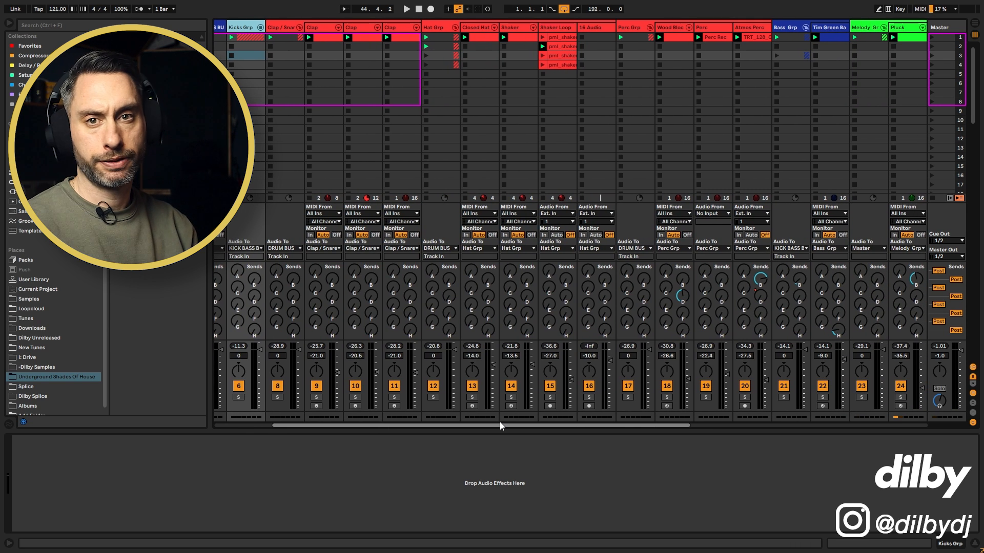
pyautogui.hscroll(-5, 500, 423)
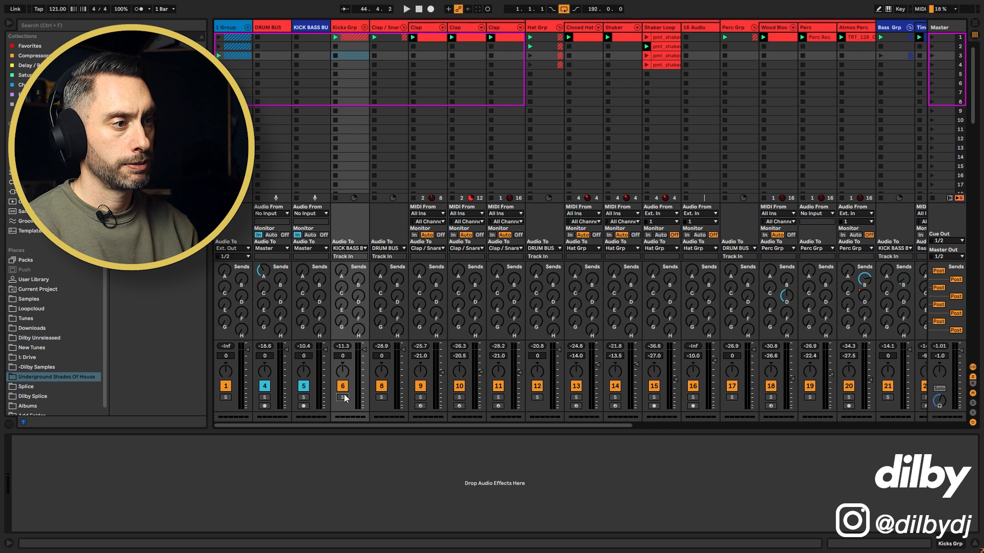
pyautogui.click(343, 397)
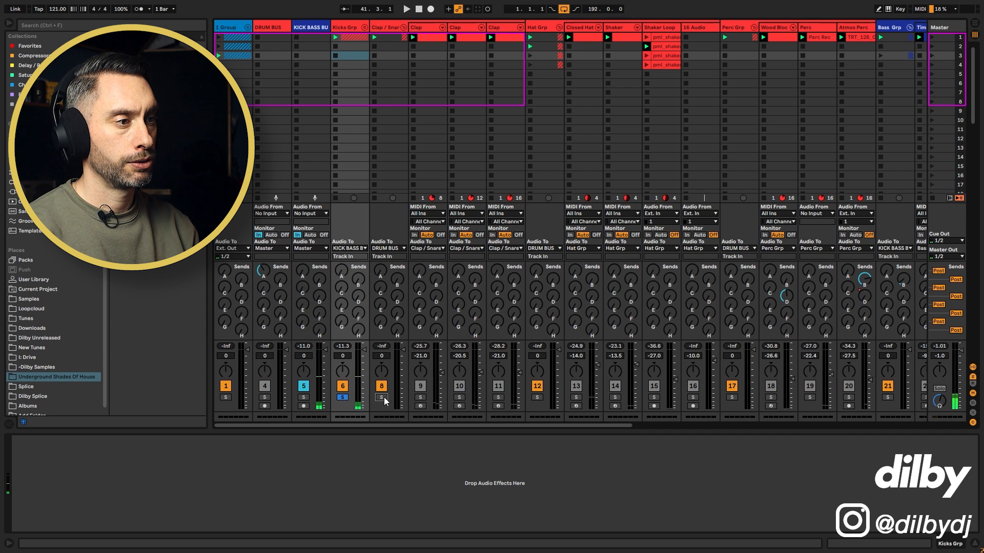
pyautogui.click(381, 397)
pyautogui.press('space')
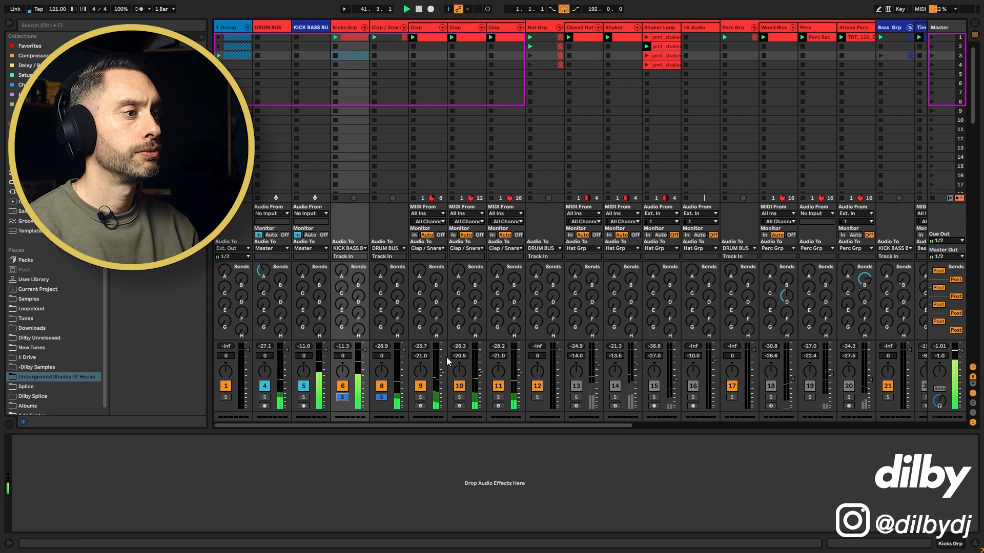
pyautogui.click(536, 397)
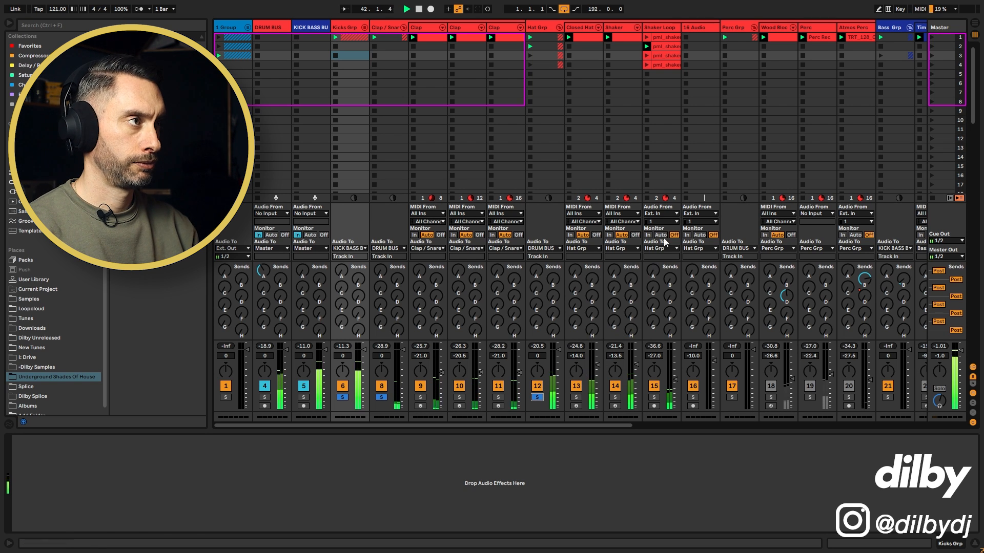
pyautogui.click(731, 397)
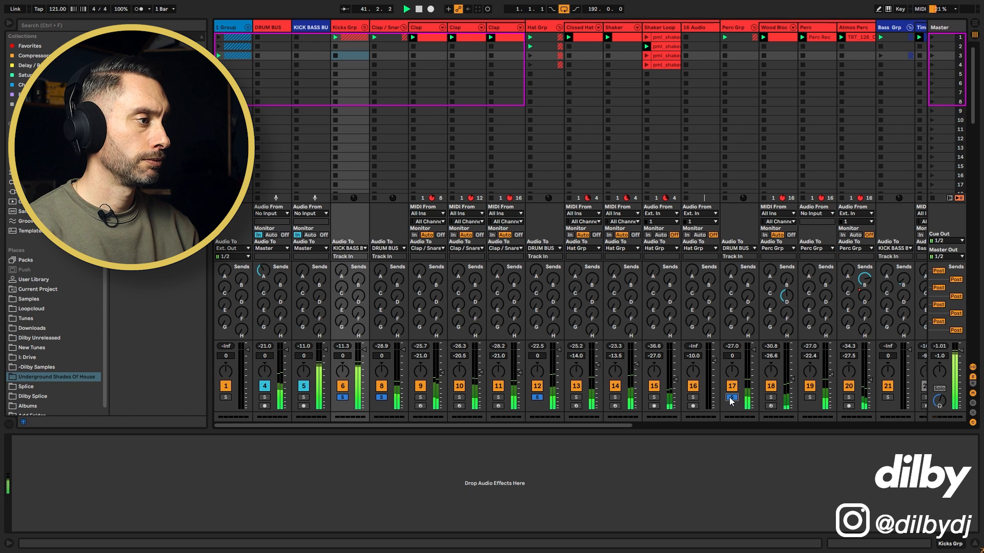
# - Add the Tim Green bass and Tim Green Pa tracks to the solo and play them with the drums
pyautogui.moveTo(621, 425); pyautogui.dragTo(792, 417)
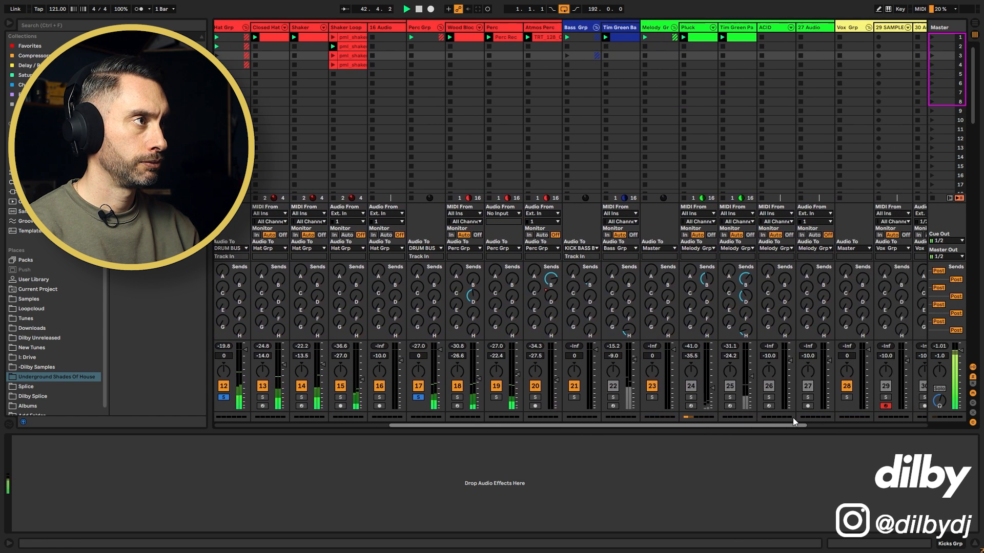
pyautogui.click(612, 397)
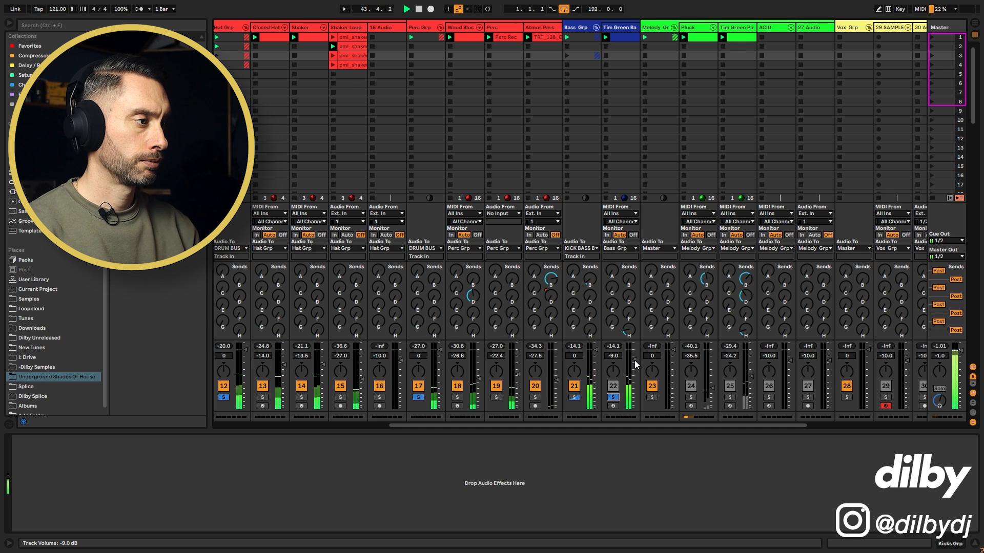
pyautogui.press('space')
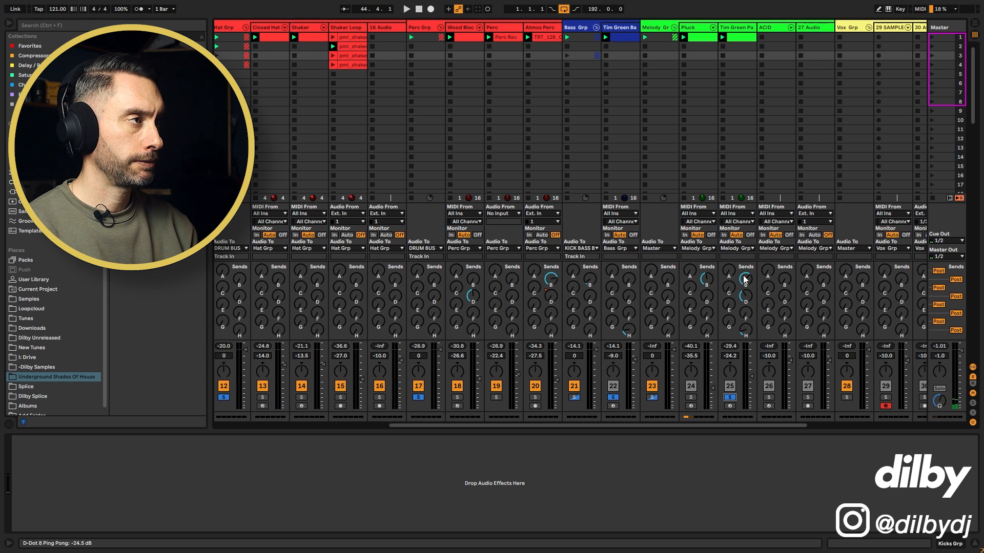
pyautogui.press('space')
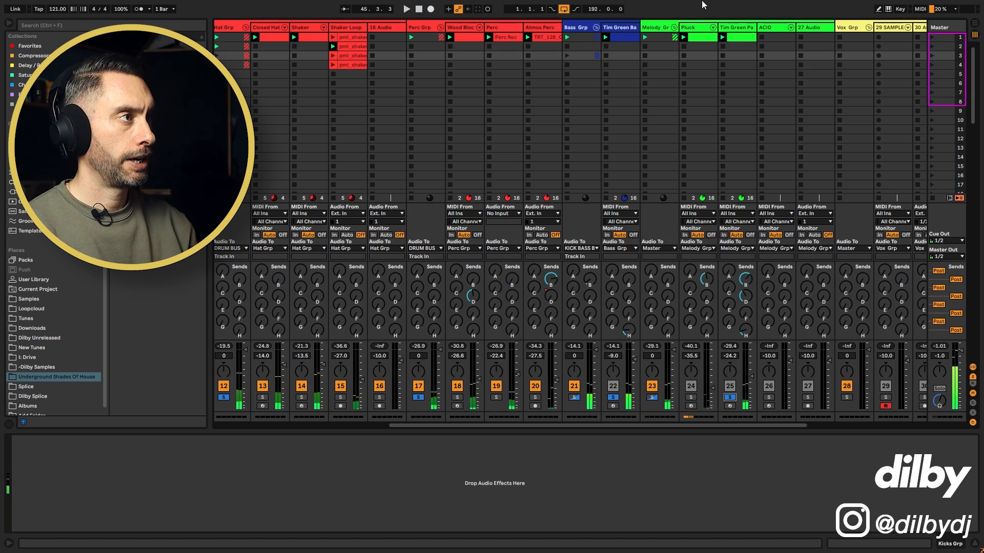
# - Inspect the DS Tantra 2 effect on the Pluck track, and solo that track for playback
pyautogui.click(684, 69)
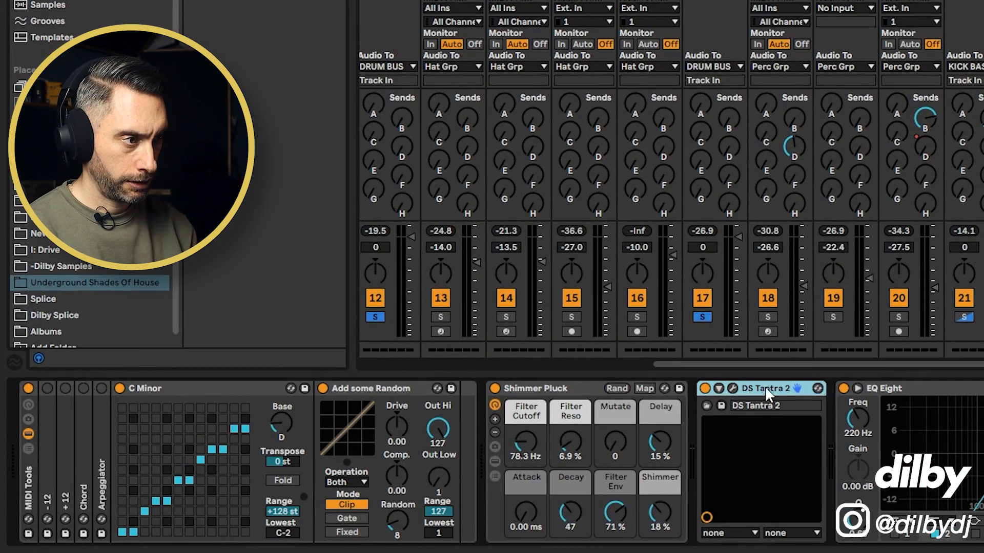
pyautogui.click(735, 391)
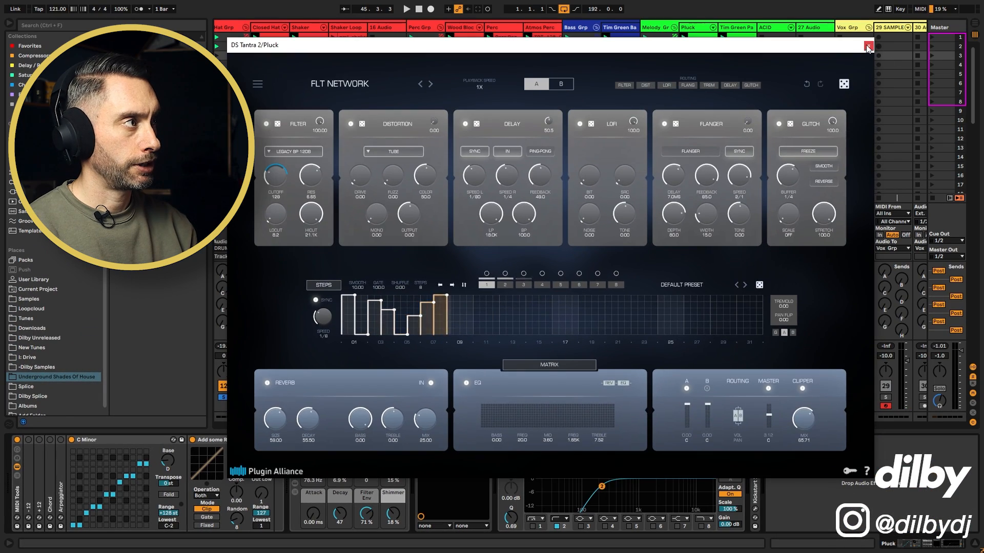
pyautogui.click(867, 47)
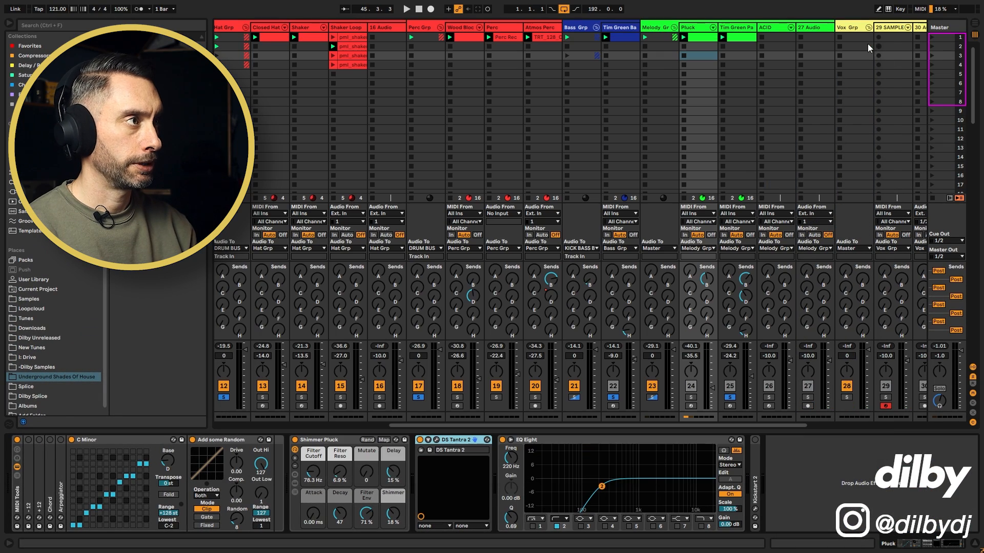
pyautogui.click(691, 397)
pyautogui.press('space')
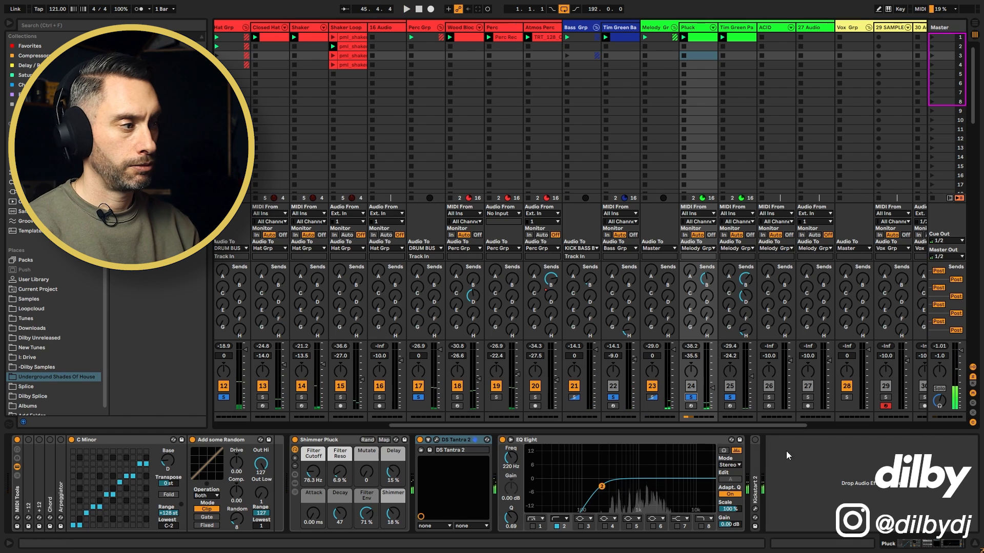
# - Switch to Loopcloud and open the Favourites collection
pyautogui.hscroll(3, 702, 425)
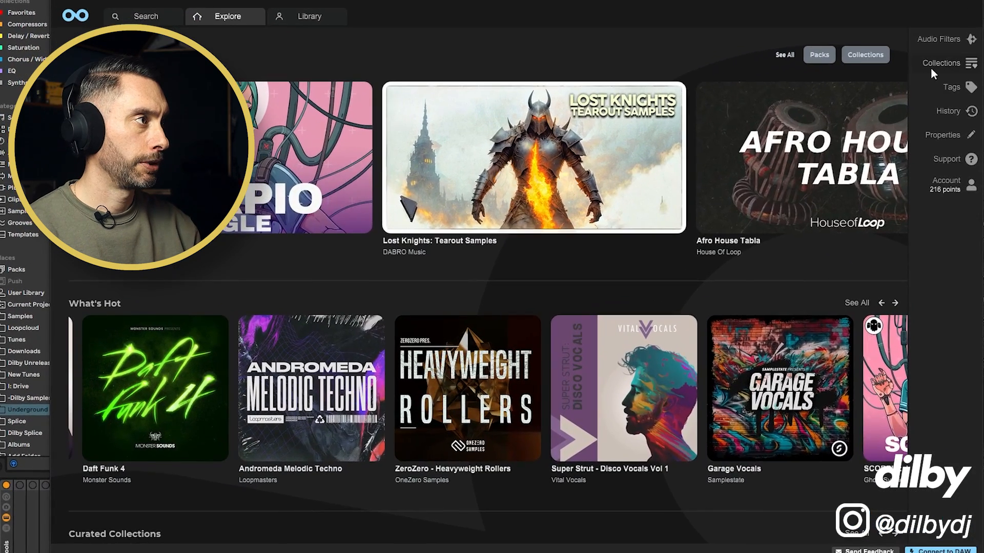
pyautogui.click(805, 88)
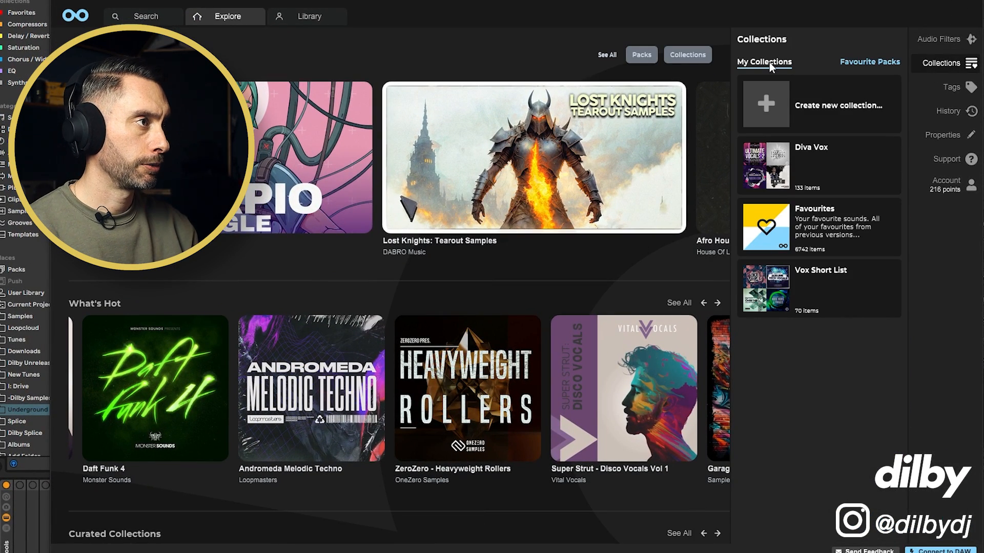
pyautogui.click(832, 226)
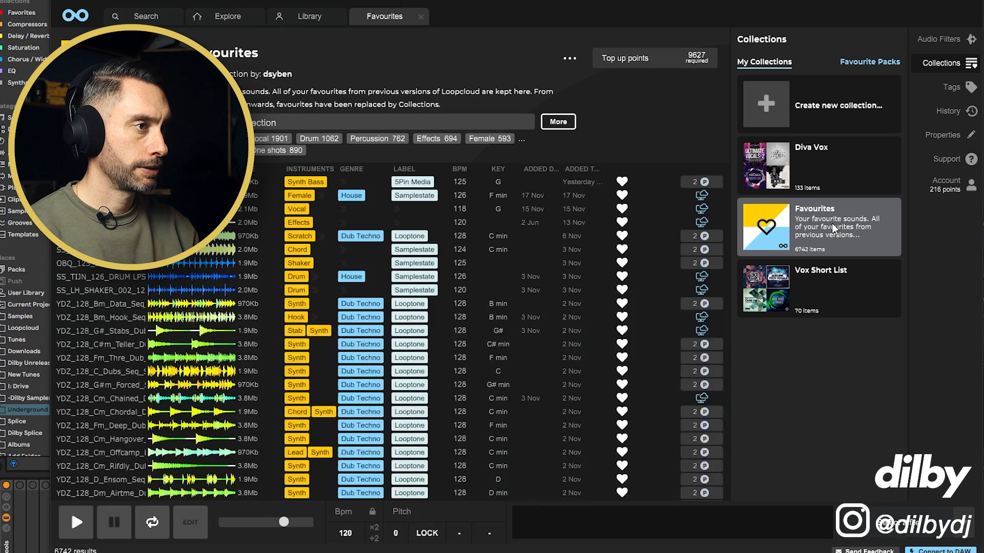
# - Filter the Favourites collection to Synth Loops in the key of D Minor, keeping the Ableton tracks visible behind the window
pyautogui.click(953, 39)
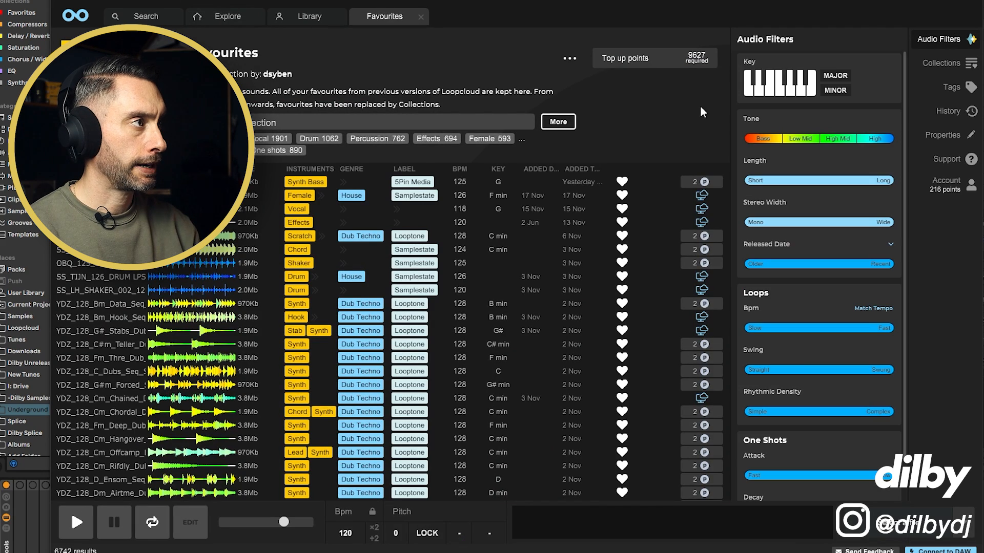
pyautogui.click(756, 91)
pyautogui.click(835, 90)
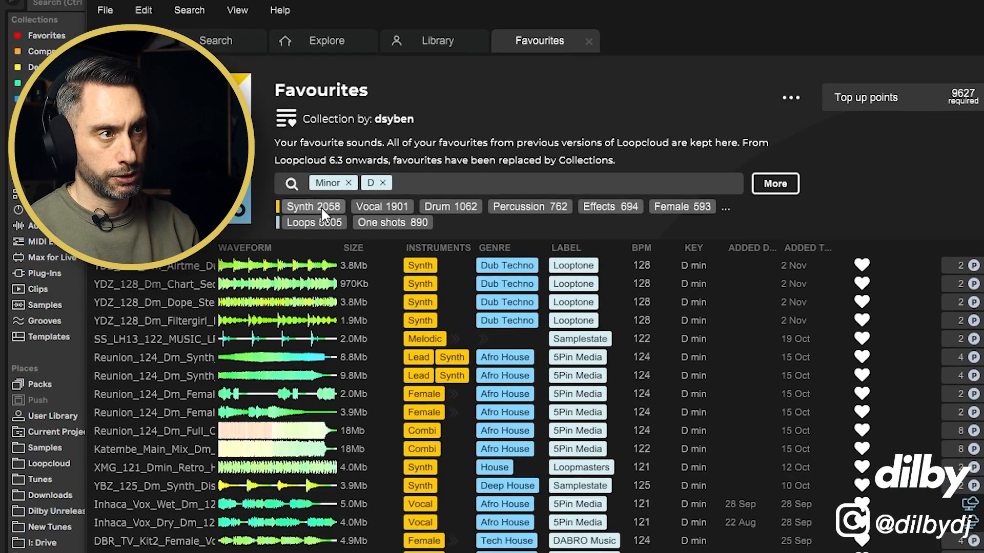
pyautogui.click(227, 139)
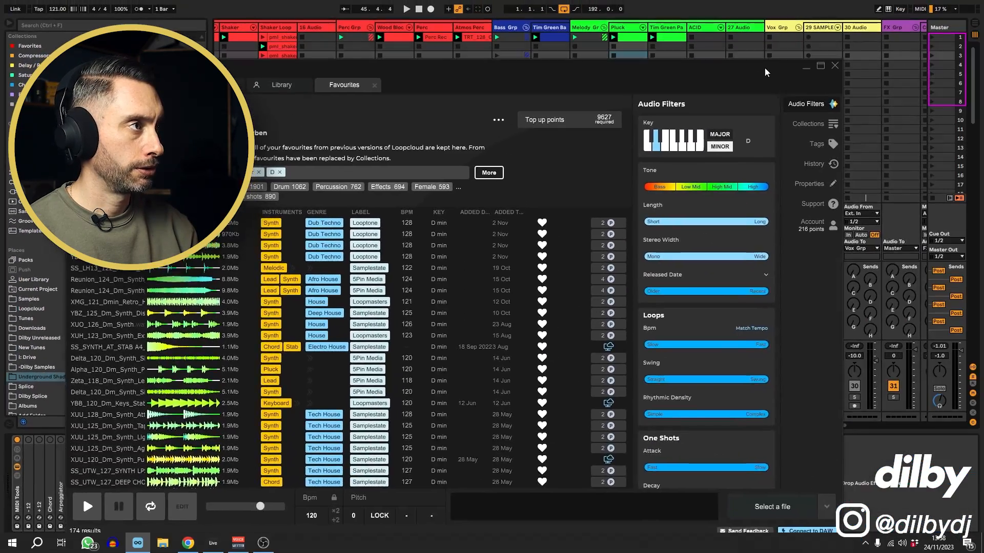
pyautogui.moveTo(732, 60); pyautogui.dragTo(809, 84)
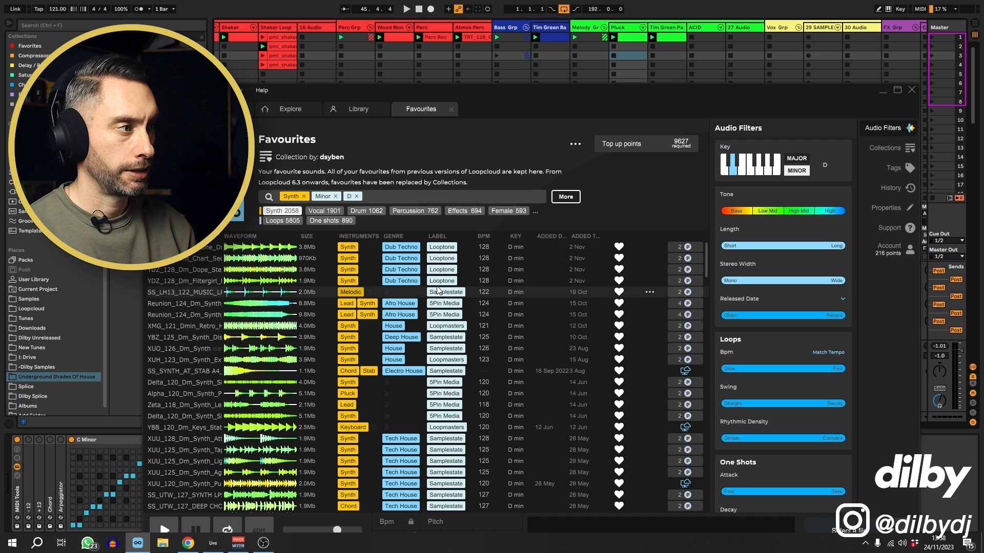
pyautogui.click(289, 221)
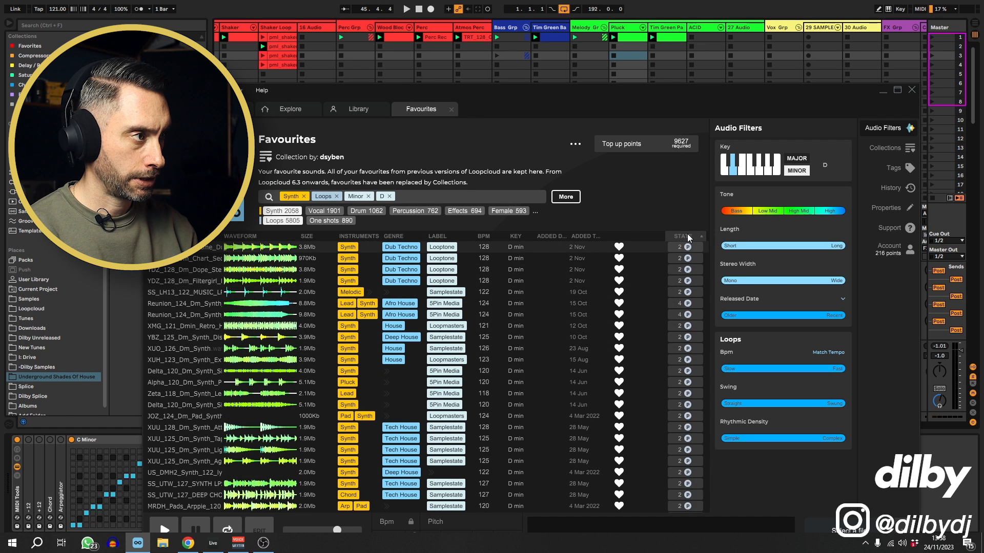
# - Fill the first five slots of audio track 27 with downloaded D minor loops: HL_SD_SYNTH_110_014, SS_MP_123_Chord_03, SDAS_123, XSE_125 and US_HOC_Chord_122_slag
pyautogui.moveTo(226, 292); pyautogui.dragTo(736, 40)
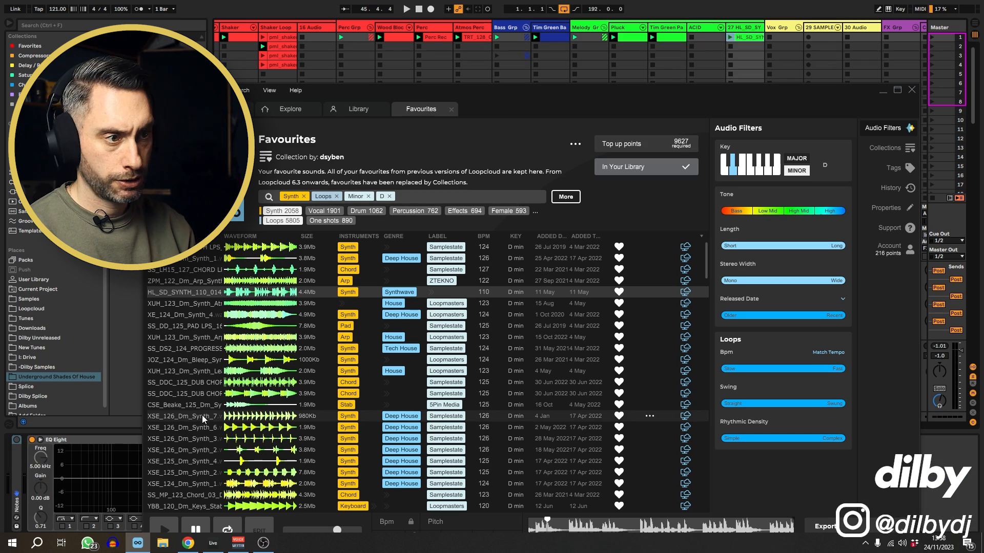
pyautogui.scroll(-3, 195, 427)
pyautogui.scroll(-2, 193, 429)
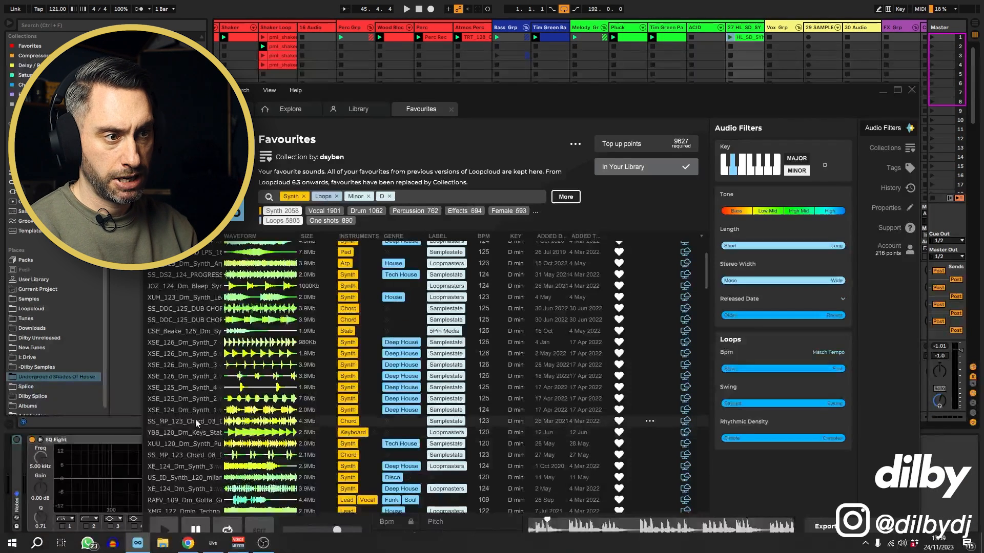
pyautogui.click(195, 419)
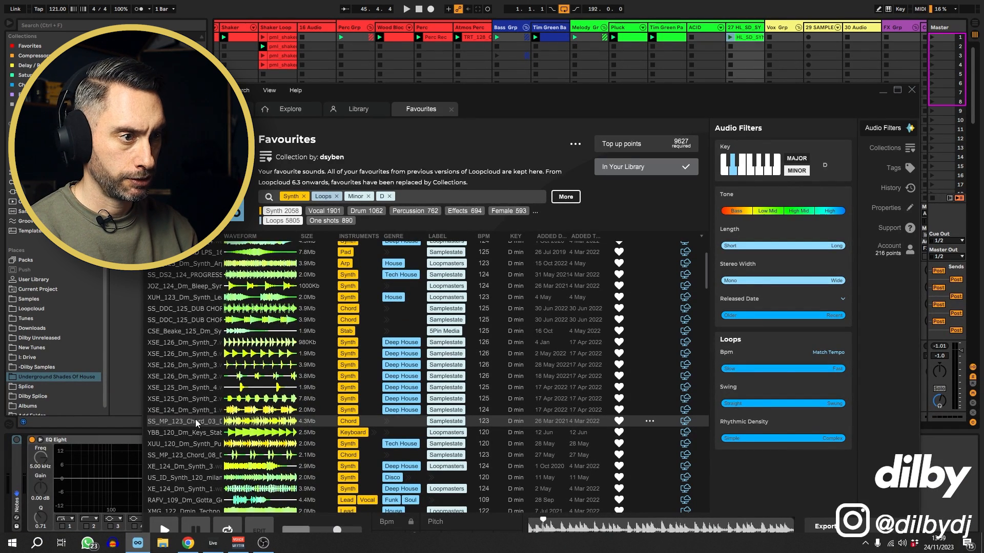
pyautogui.moveTo(196, 419); pyautogui.dragTo(745, 46)
pyautogui.scroll(-6, 187, 413)
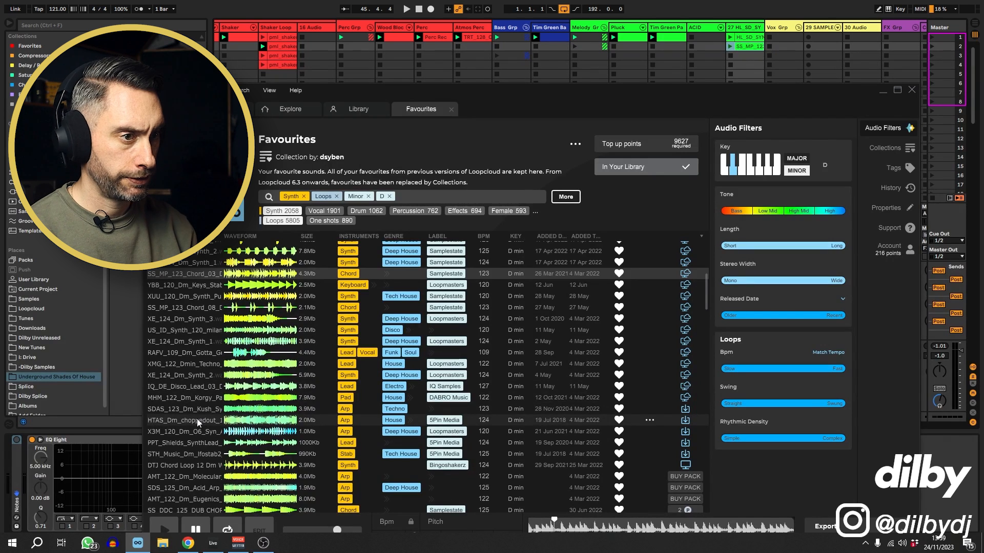
pyautogui.click(198, 410)
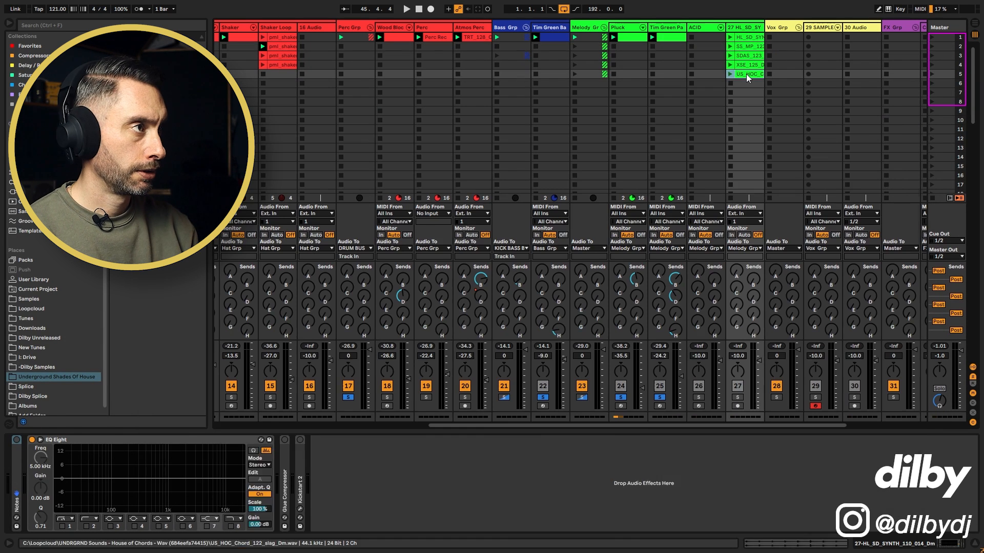
pyautogui.click(747, 75)
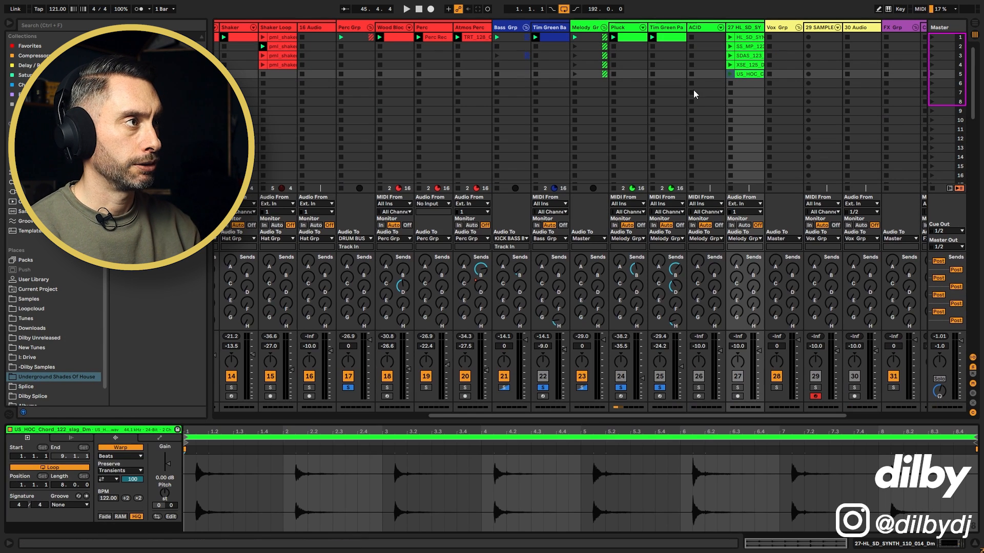
# - With the ACID track soloed in the melody group, enable its Aicd sequencer and generate a new note pattern
pyautogui.click(700, 28)
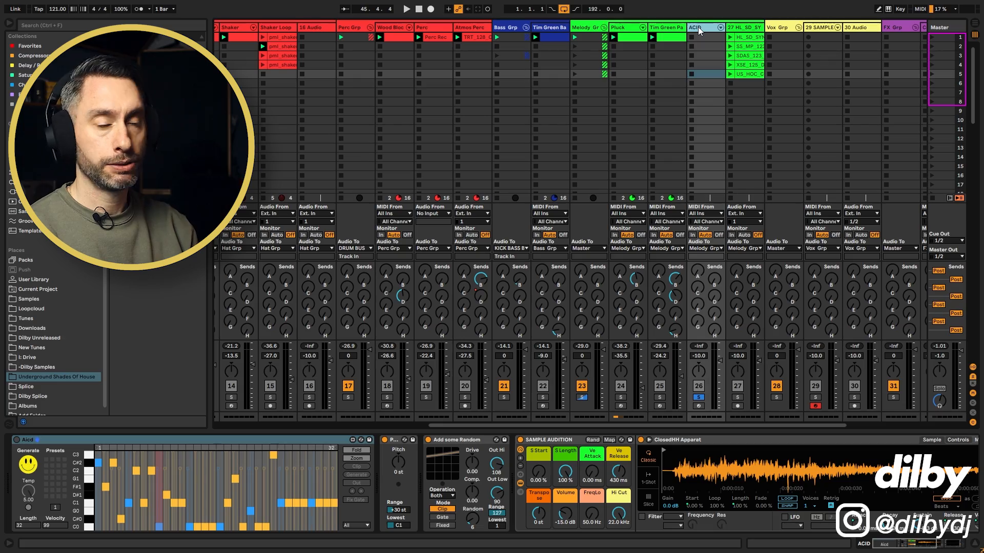
pyautogui.hscroll(3, 482, 385)
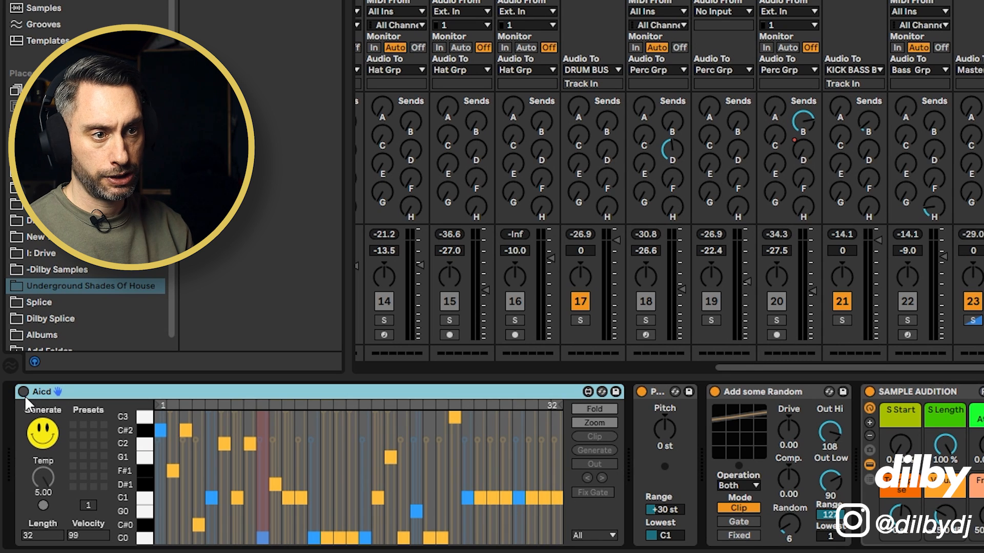
pyautogui.click(23, 391)
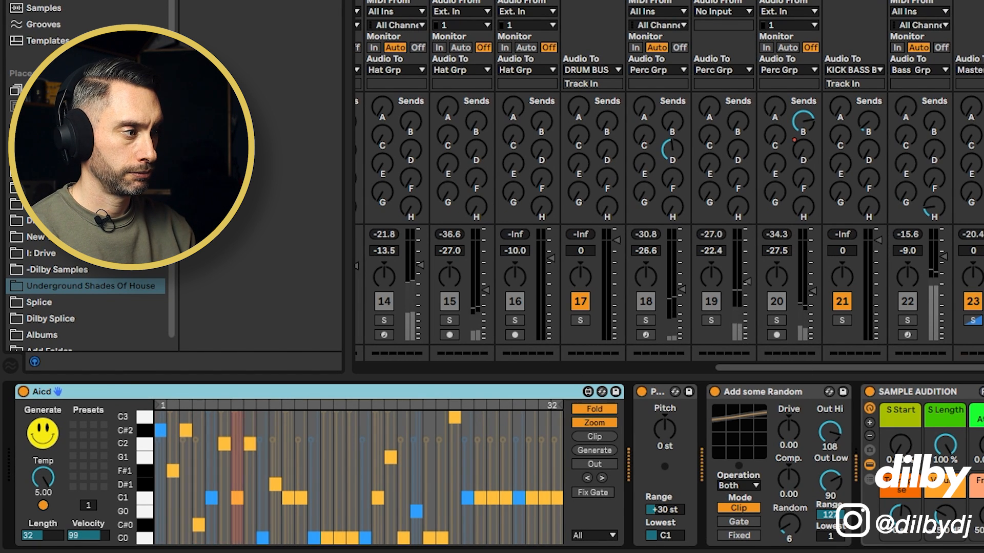
pyautogui.click(43, 434)
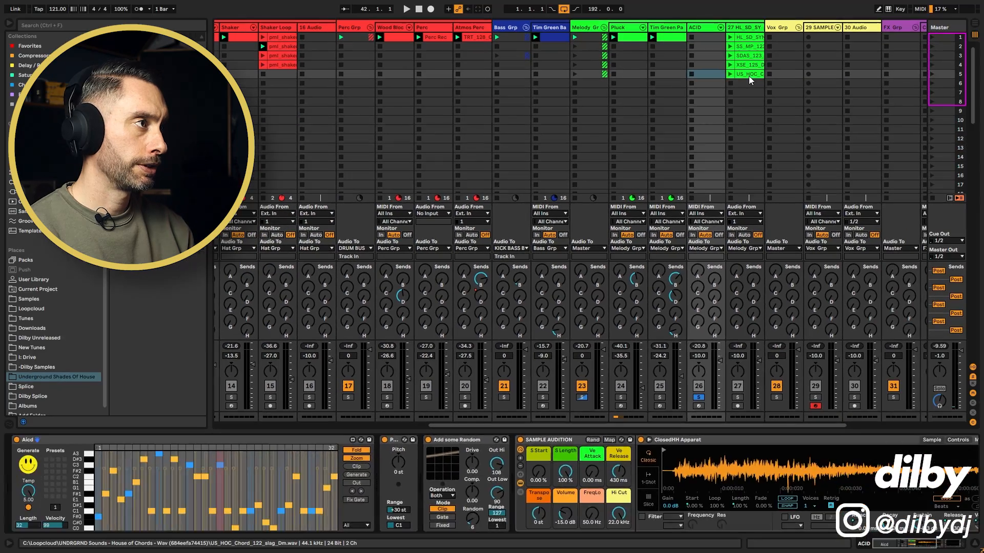
pyautogui.click(748, 76)
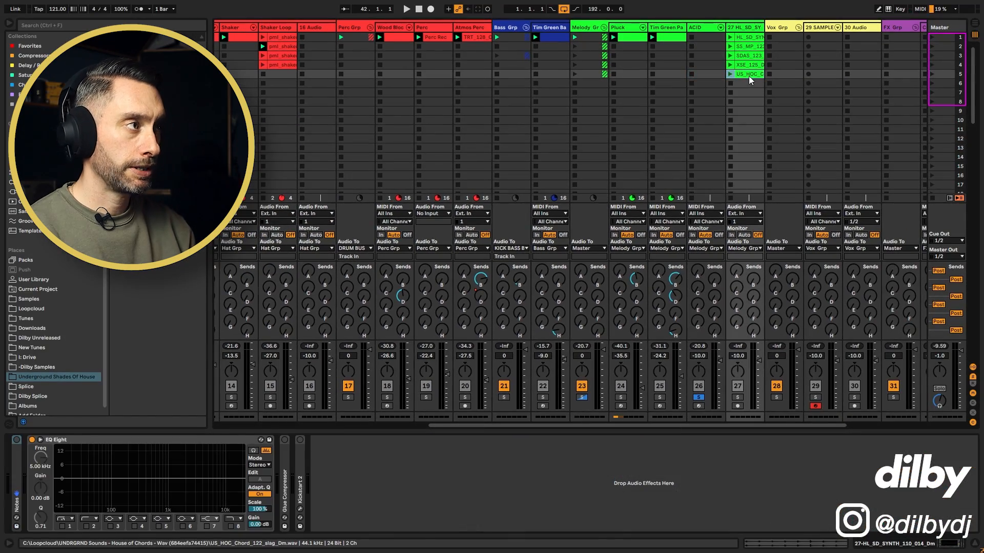
pyautogui.click(699, 27)
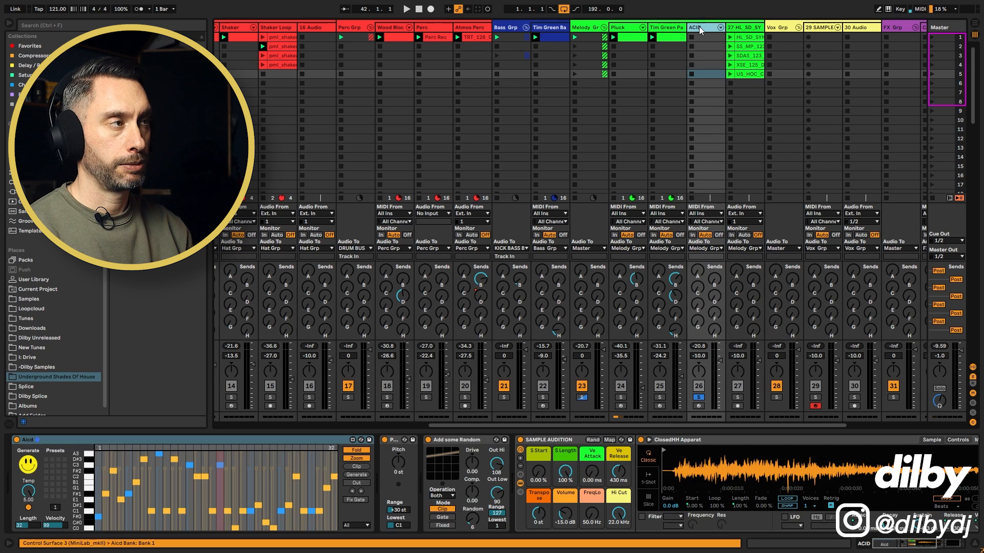
pyautogui.click(749, 74)
pyautogui.press('Left')
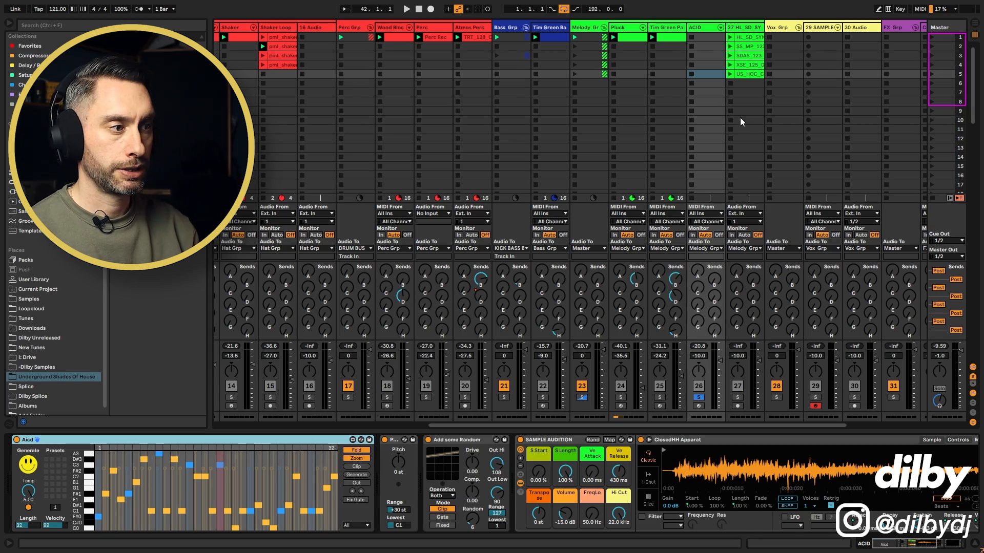
# - Load US_HOC_Chord_122_slag into the ACID track's sampler, switch it to Slice mode, and audition the pattern with SDAS_123_Dm_Kush_Syn_Arp_1
pyautogui.moveTo(744, 75); pyautogui.dragTo(649, 502)
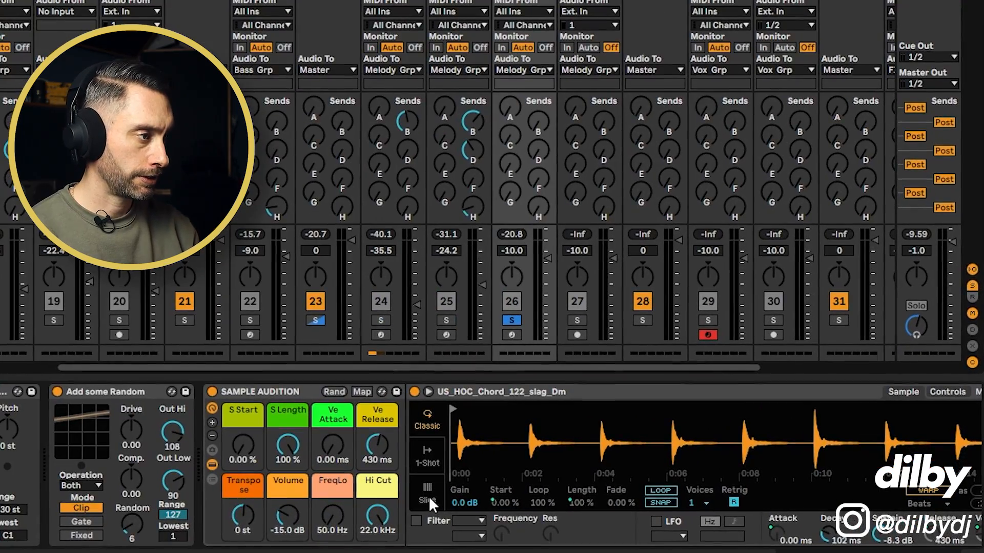
pyautogui.click(427, 494)
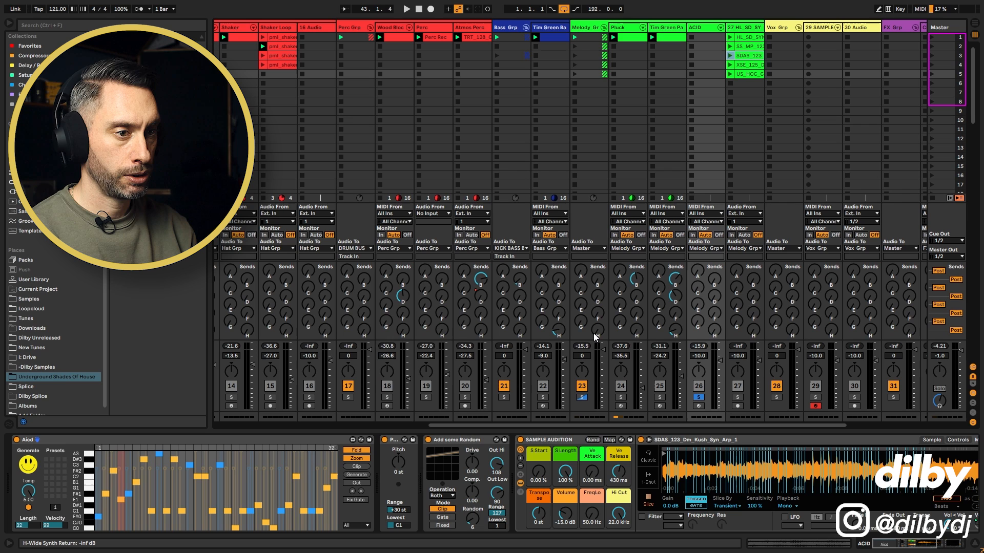
pyautogui.press('space')
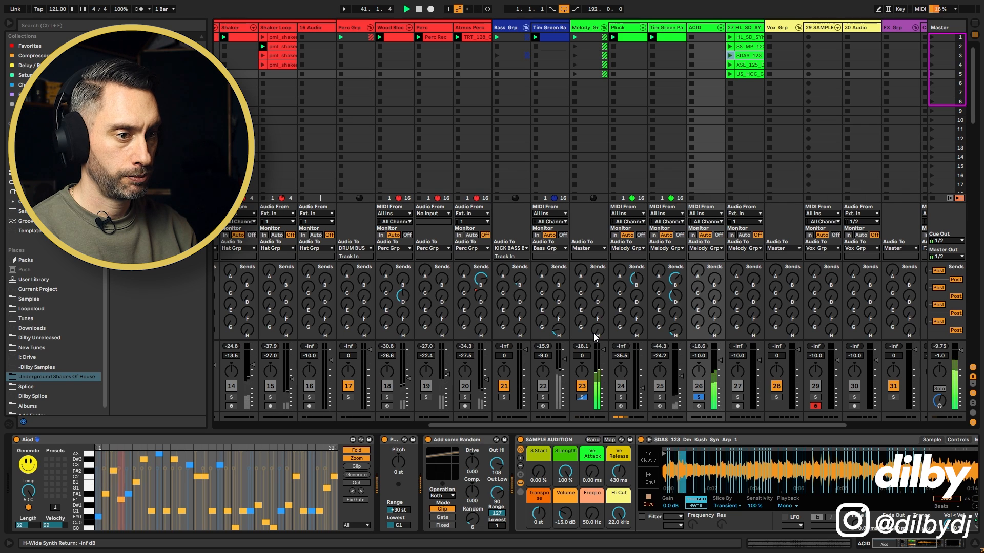
# - Send the ACID track to Synth Verb at -23.0 dB and replace its sliced sample with SS_MP_123_Chord_03
pyautogui.click(699, 397)
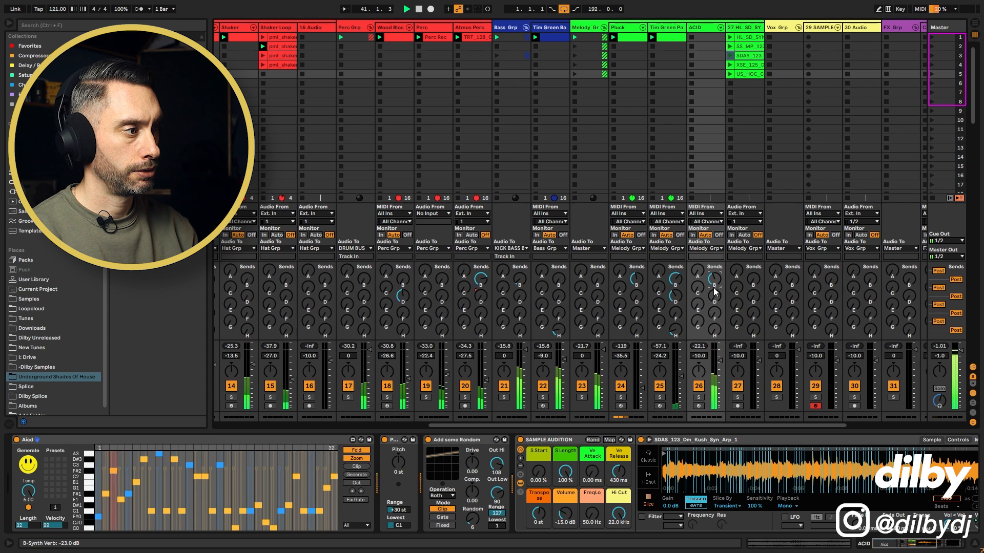
pyautogui.click(697, 397)
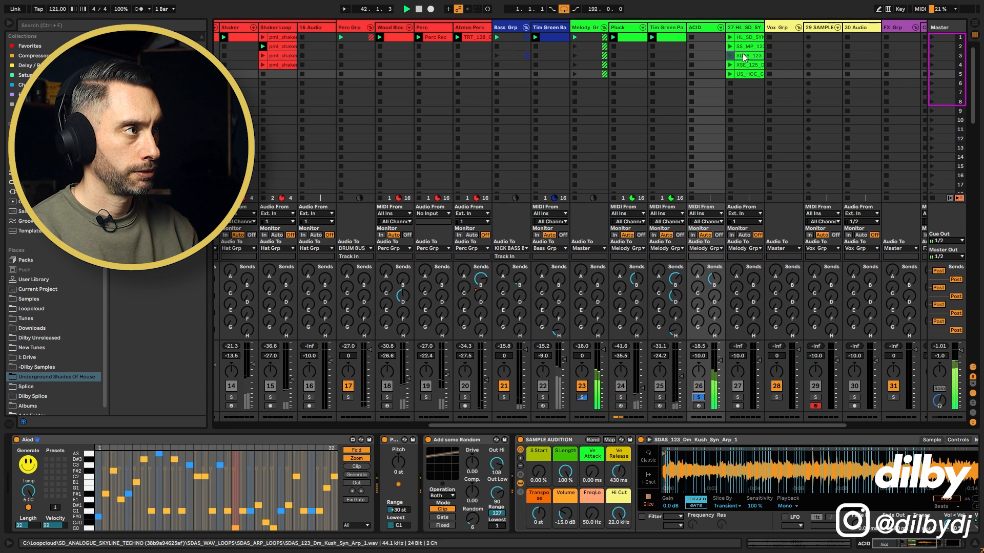
pyautogui.moveTo(760, 466); pyautogui.dragTo(762, 467)
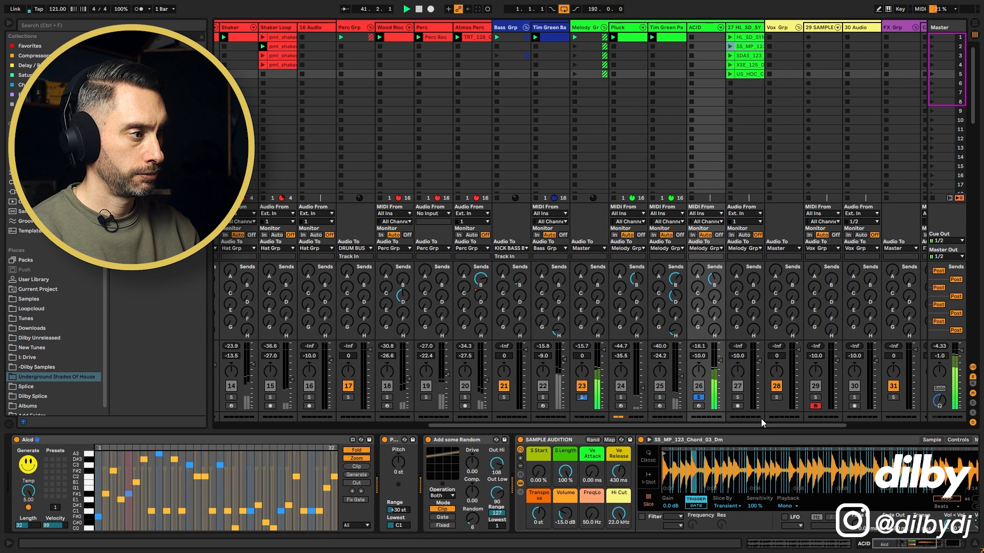
# - Unsolo the ACID track and balance it in the full mix by setting its volume to -23.3 dB
pyautogui.moveTo(718, 366); pyautogui.dragTo(719, 371)
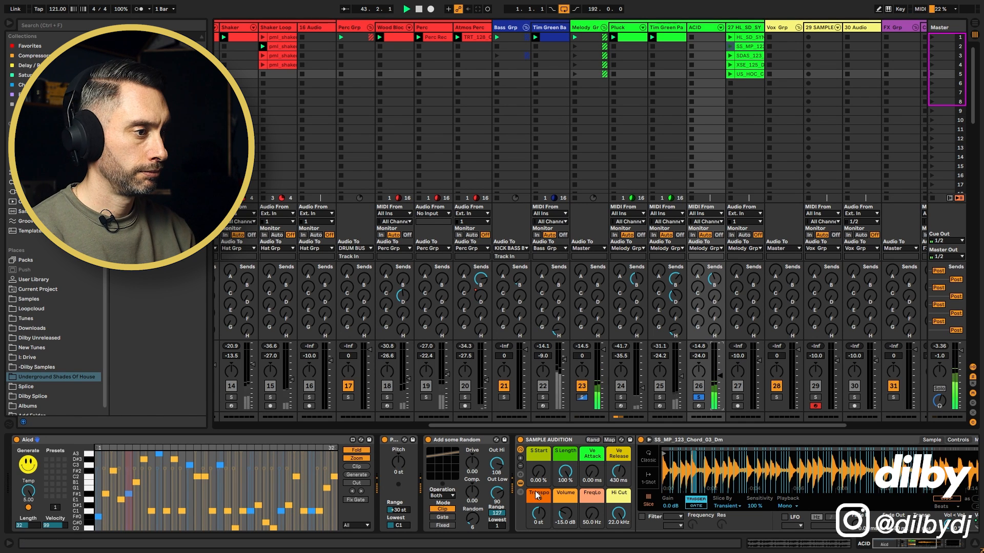
pyautogui.click(698, 398)
pyautogui.press('space')
pyautogui.press('space')
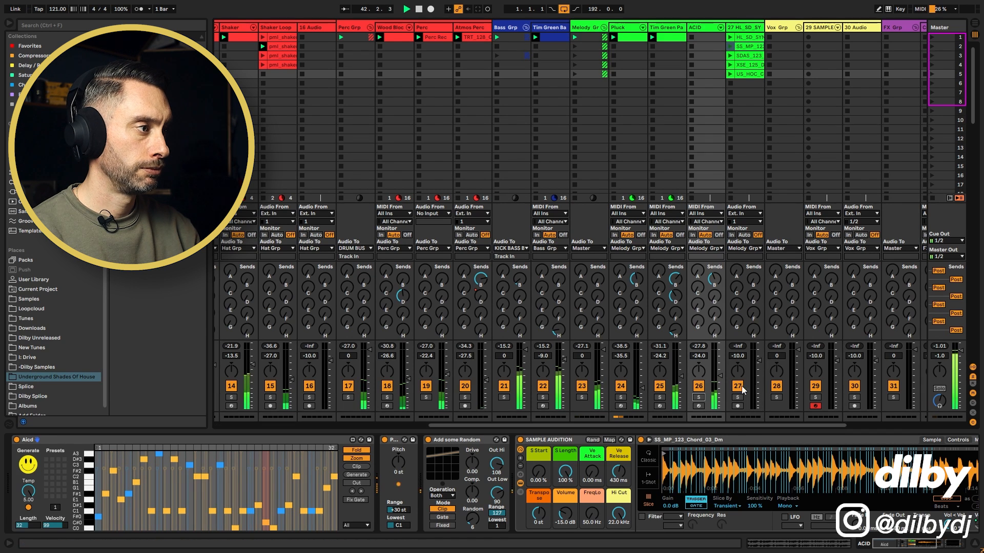
pyautogui.moveTo(719, 376); pyautogui.dragTo(721, 374)
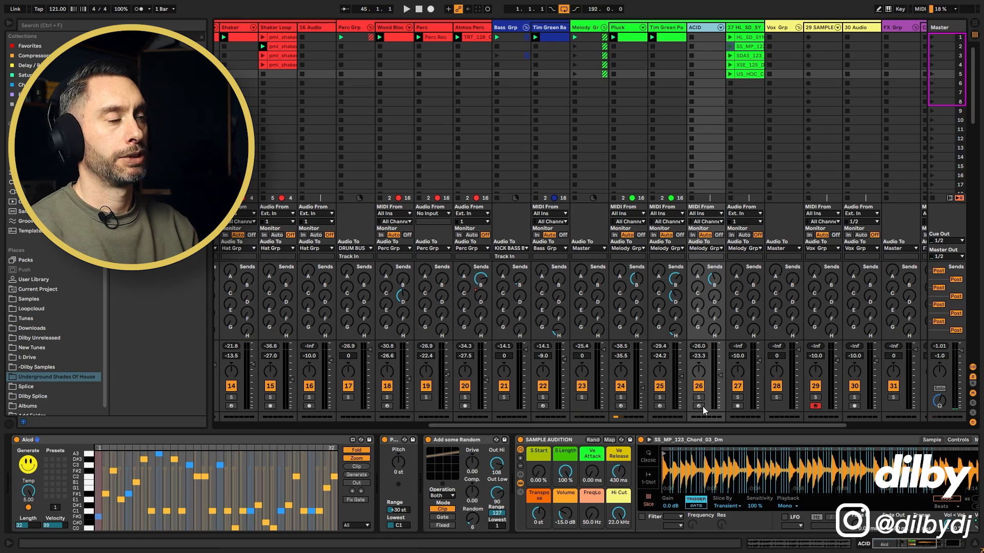
# - Convert the Aicd pattern into a MIDI clip on the ACID track, and launch the clip with the track soloed
pyautogui.click(702, 29)
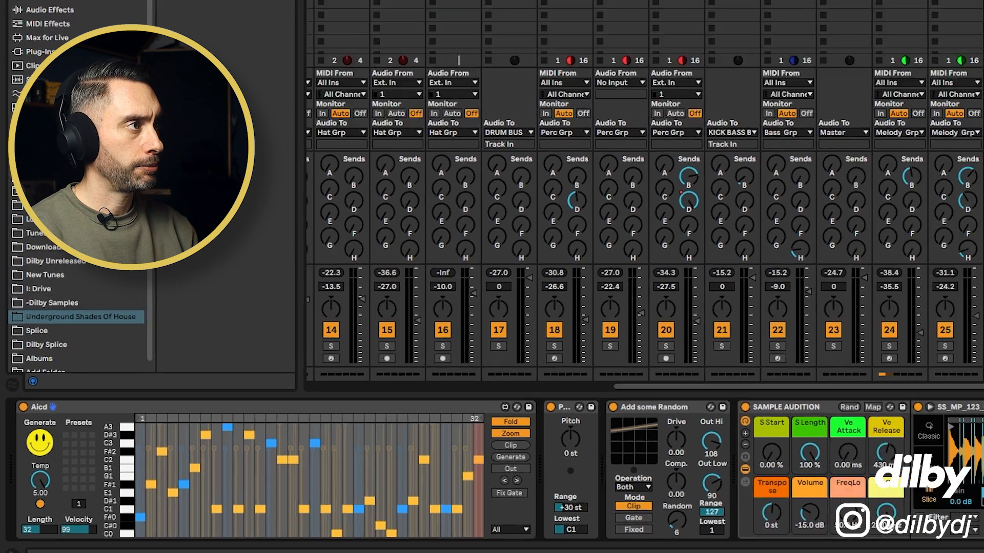
pyautogui.click(510, 445)
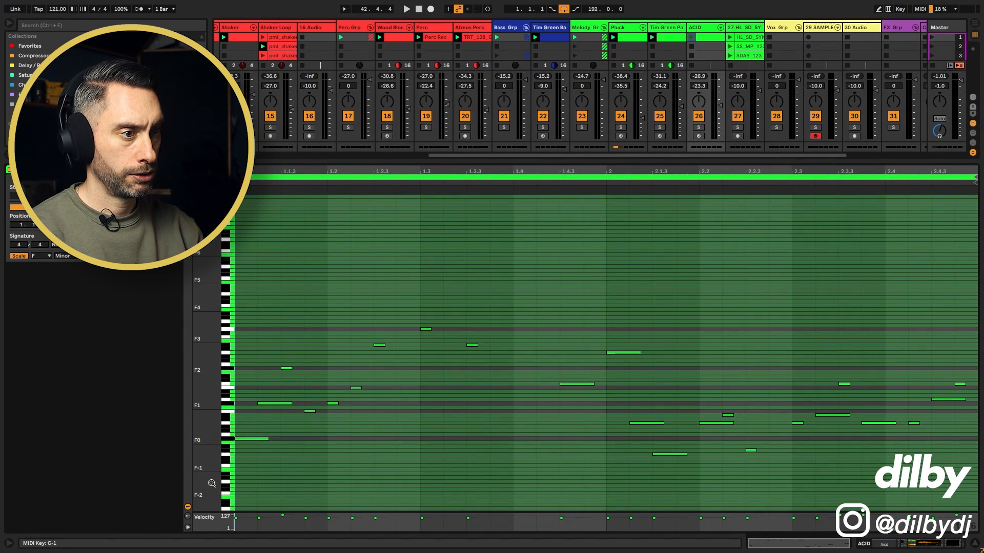
pyautogui.click(698, 128)
pyautogui.click(691, 37)
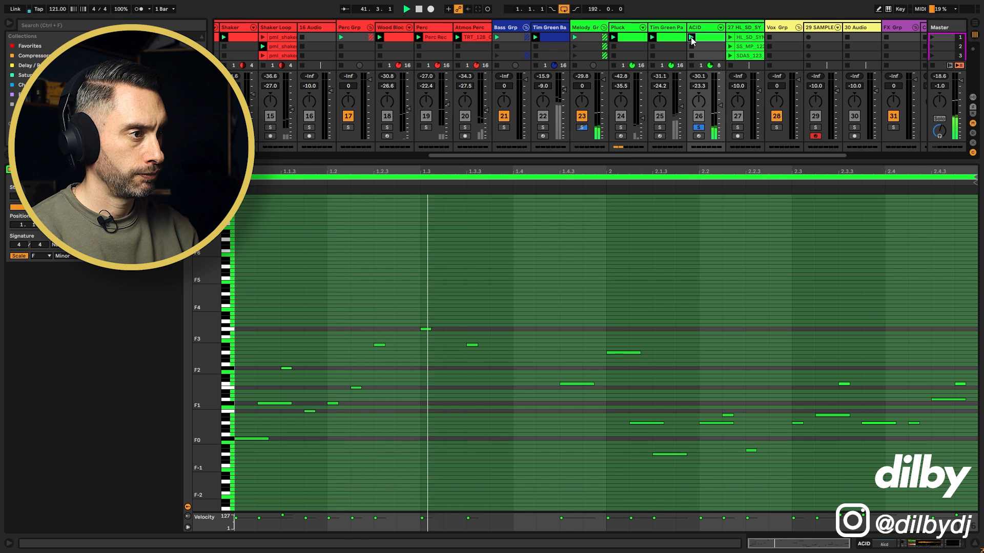
# - Deactivate the clip notes from 1.1.4 to 1.3.3 and the C0 note at 2.1.3
pyautogui.moveTo(320, 298); pyautogui.dragTo(525, 481)
pyautogui.press('0')
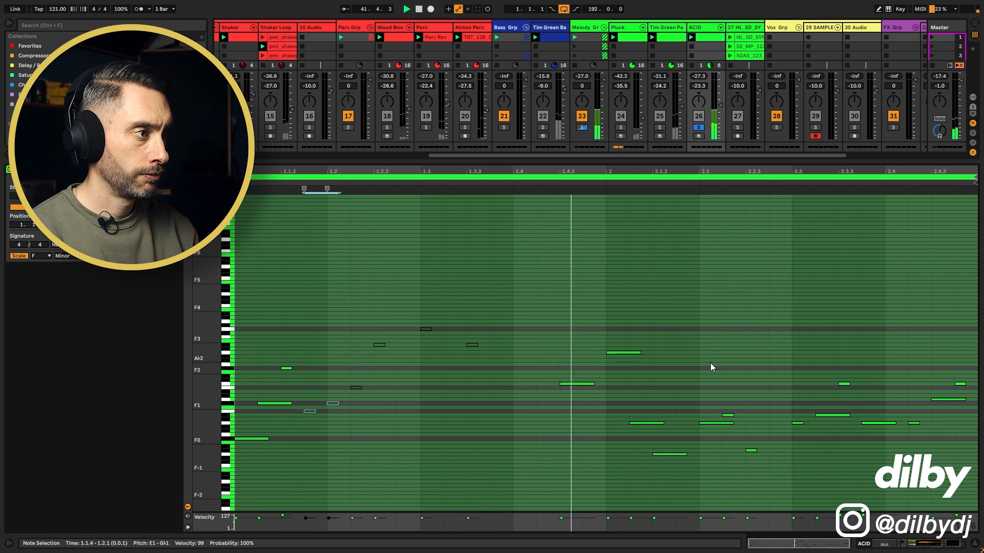
pyautogui.click(678, 454)
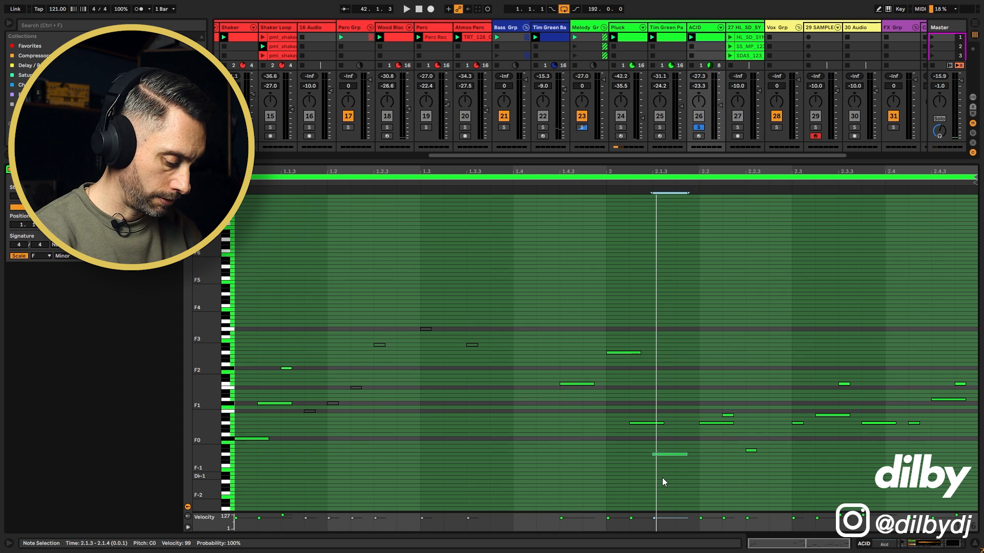
pyautogui.press('0')
pyautogui.moveTo(703, 321)
pyautogui.mouseDown()
pyautogui.moveTo(757, 473)
pyautogui.moveTo(717, 330)
pyautogui.mouseUp()
pyautogui.press('space')
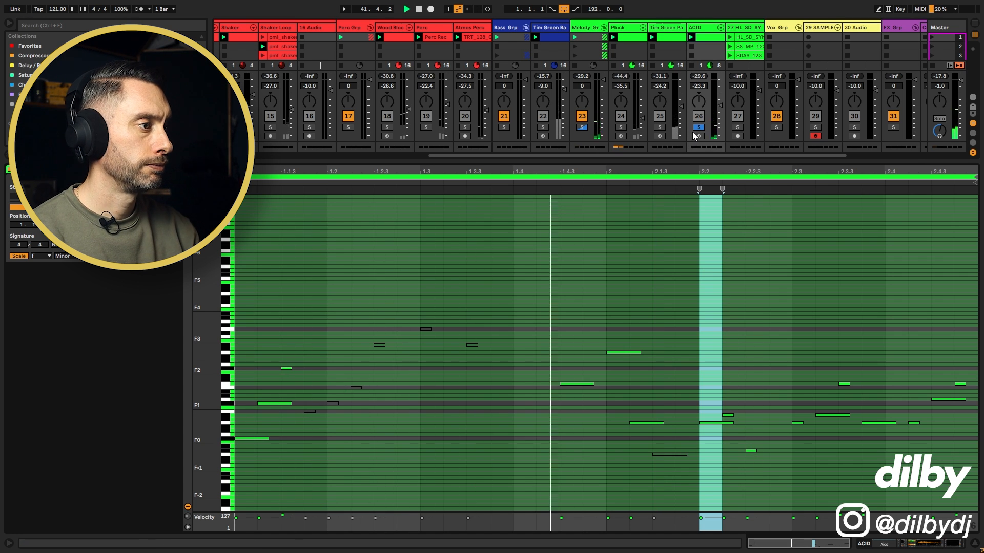
# - Deactivate the short notes at 2.2.2 and 2.2.3 and the C1 note at 2.3.1 in the ACID clip
pyautogui.moveTo(711, 402); pyautogui.dragTo(760, 458)
pyautogui.press('0')
pyautogui.press('0')
pyautogui.moveTo(779, 402); pyautogui.dragTo(813, 438)
pyautogui.press('space')
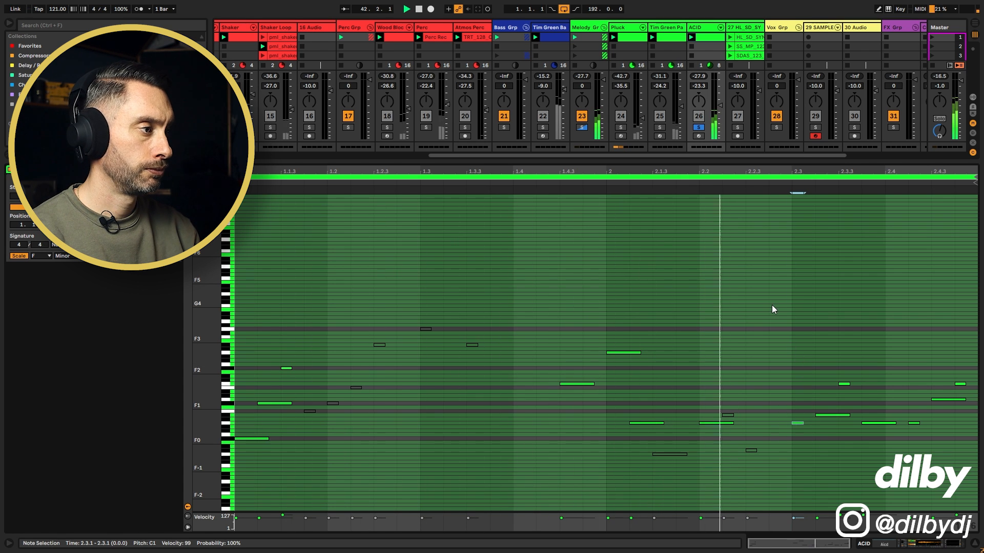
pyautogui.moveTo(772, 306); pyautogui.dragTo(810, 452)
pyautogui.press('0')
# - Unsolo the ACID track, turn off its Aicd sequencer, and play the edited clip with the full mix
pyautogui.click(699, 127)
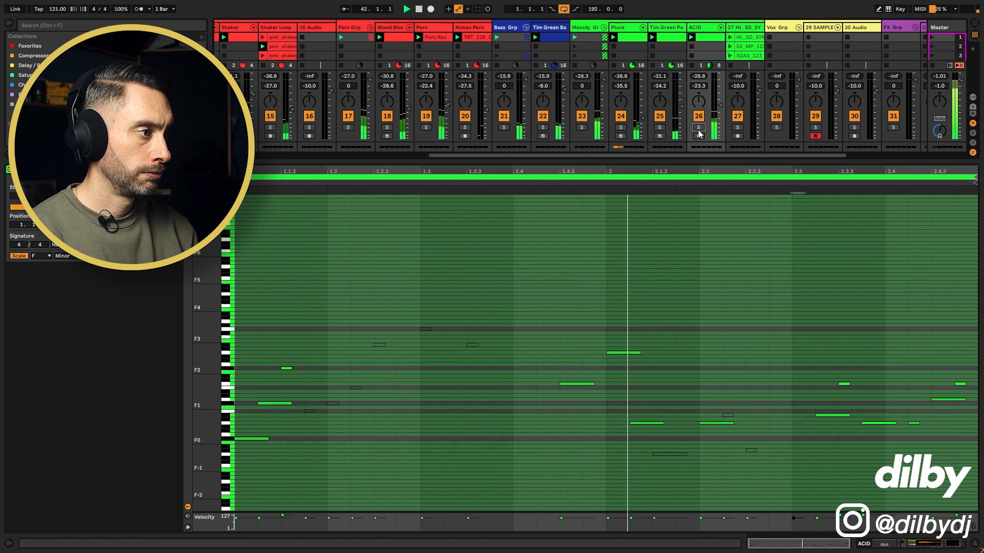
pyautogui.press('space')
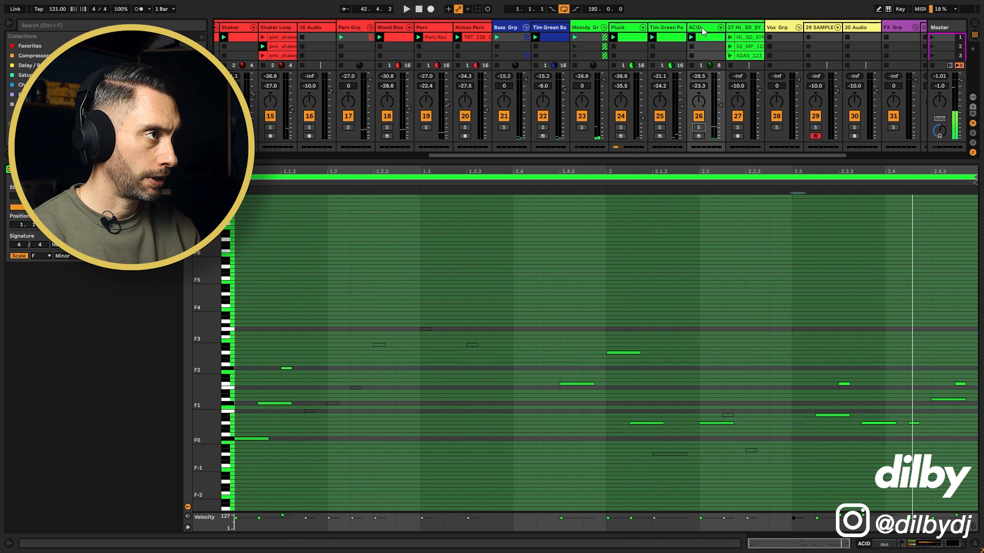
pyautogui.doubleClick(696, 28)
pyautogui.click(17, 440)
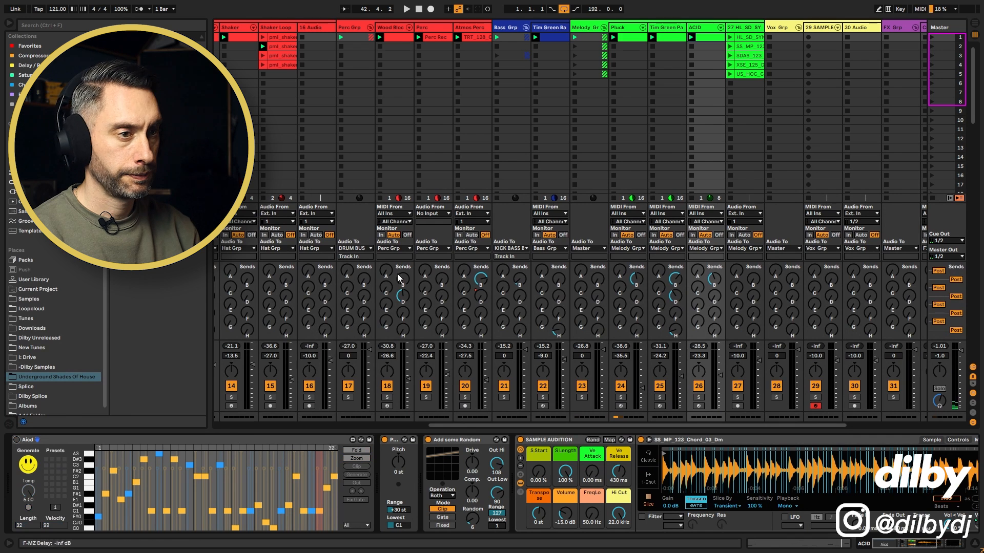
pyautogui.press('space')
# - Reopen the ACID clip and deactivate its last two notes, G1 and C2, from 2.4.3 onward
pyautogui.doubleClick(704, 39)
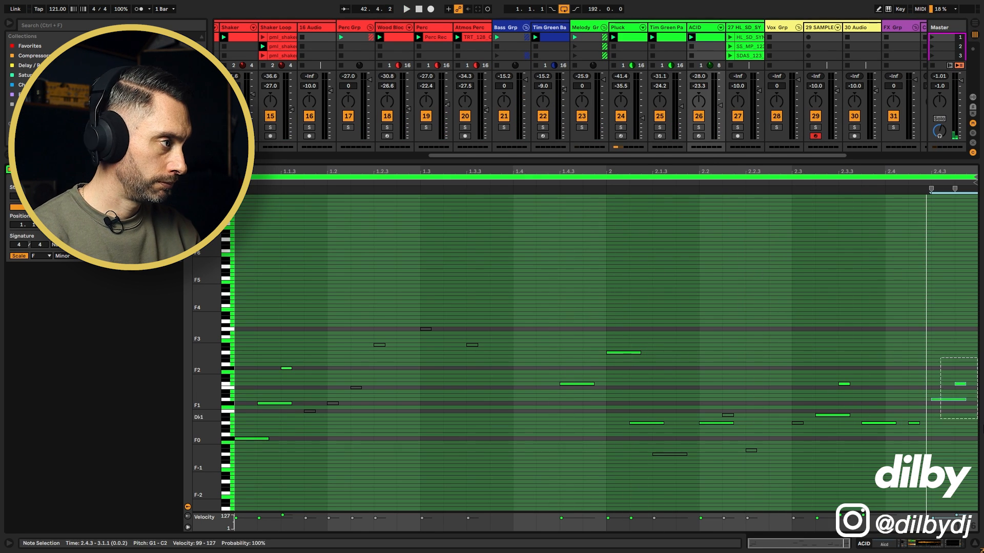
pyautogui.moveTo(940, 358); pyautogui.dragTo(975, 428)
pyautogui.press('0')
pyautogui.press('space')
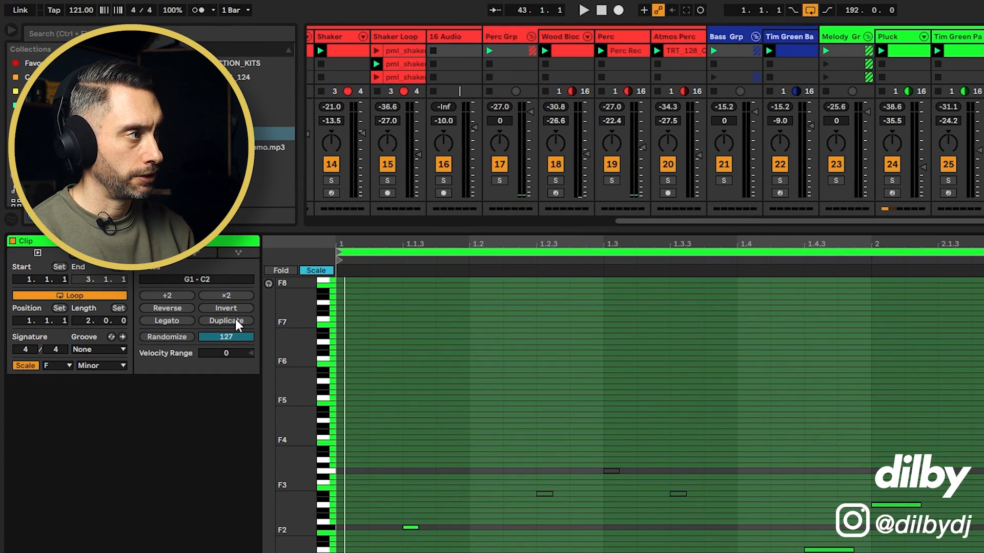
# - Duplicate the ACID clip's loop to four bars and deactivate the notes from 2.3.2 to 2.4.2
pyautogui.click(235, 320)
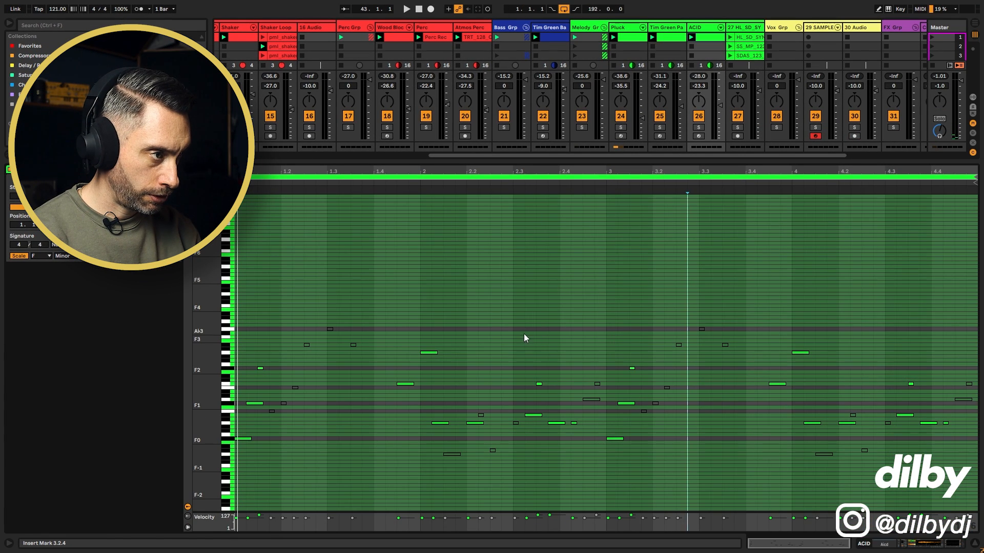
pyautogui.moveTo(523, 335); pyautogui.dragTo(543, 407)
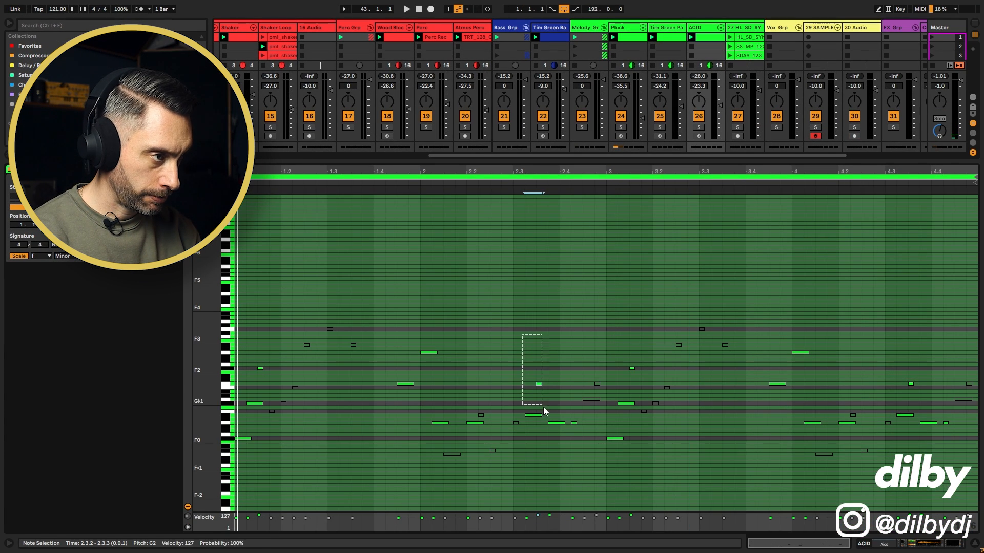
pyautogui.moveTo(576, 441); pyautogui.dragTo(576, 441)
pyautogui.press('space')
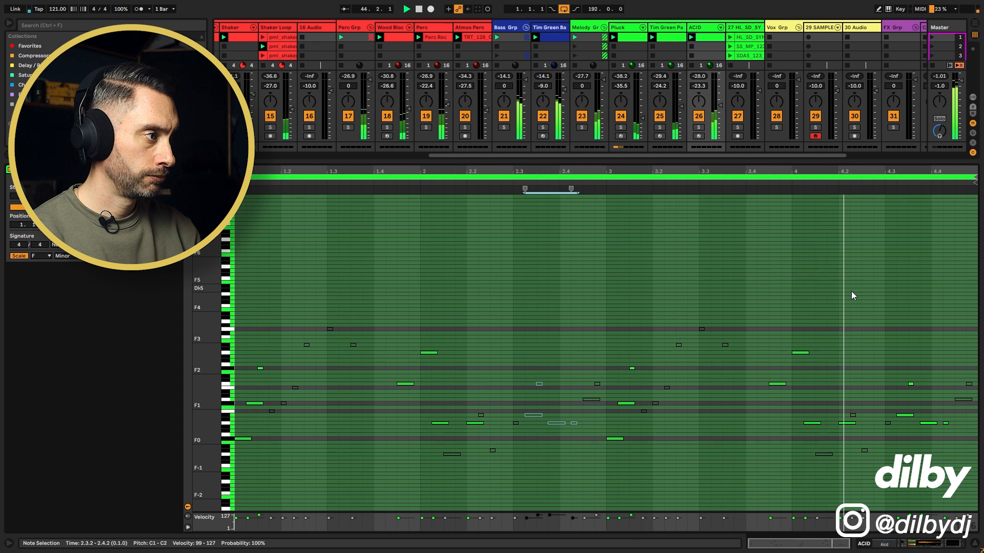
# - Deactivate the Eb1 note at 4.3.2 in the ACID clip and play it back
pyautogui.moveTo(894, 397); pyautogui.dragTo(902, 417)
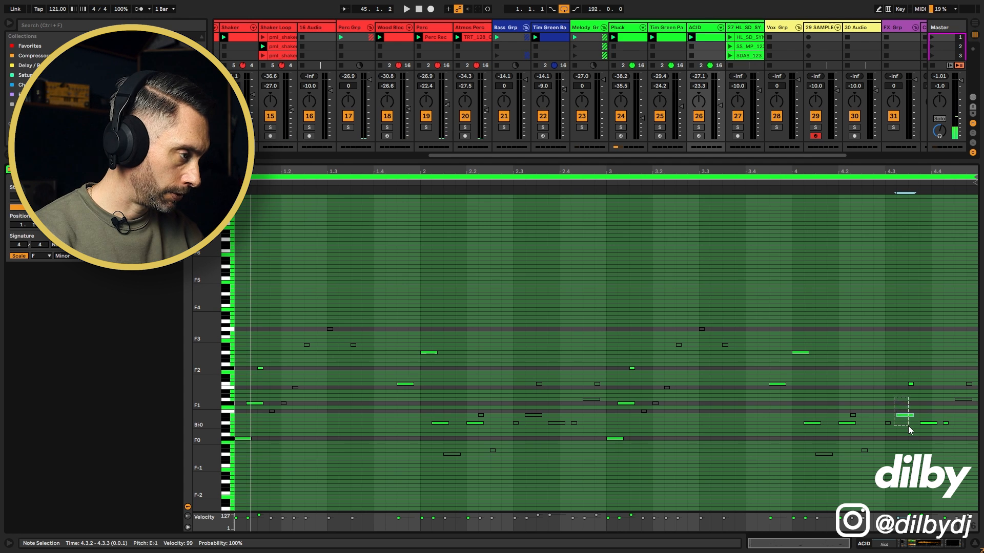
pyautogui.press('0')
pyautogui.press('space')
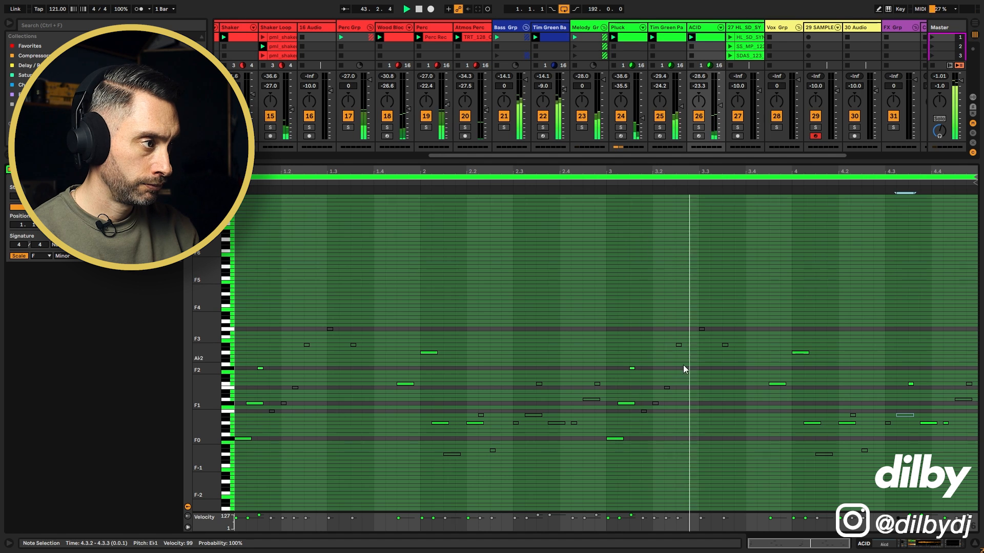
# - Try reactivating the B1 note at 3.2.2 and the Gb1 note at 3.2.1
pyautogui.click(666, 387)
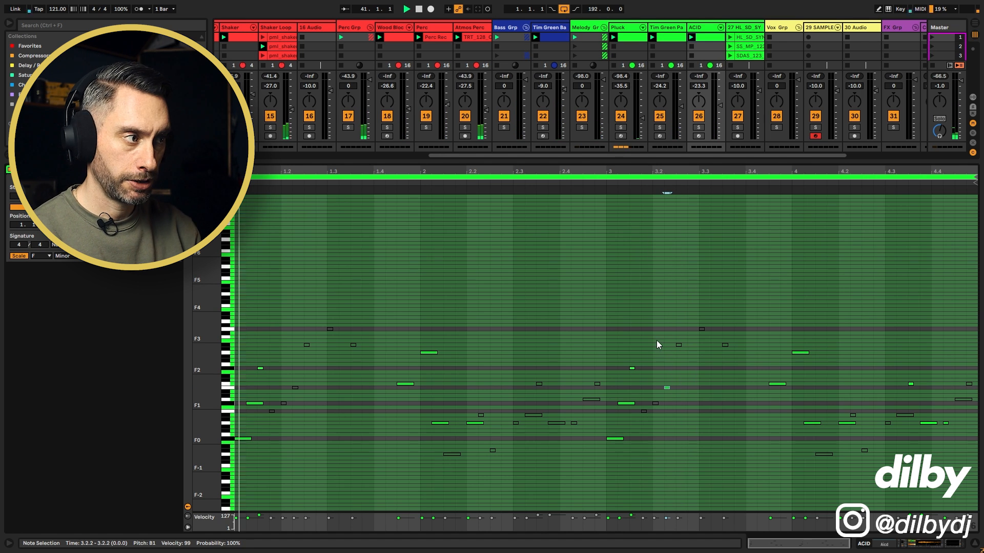
pyautogui.press('0')
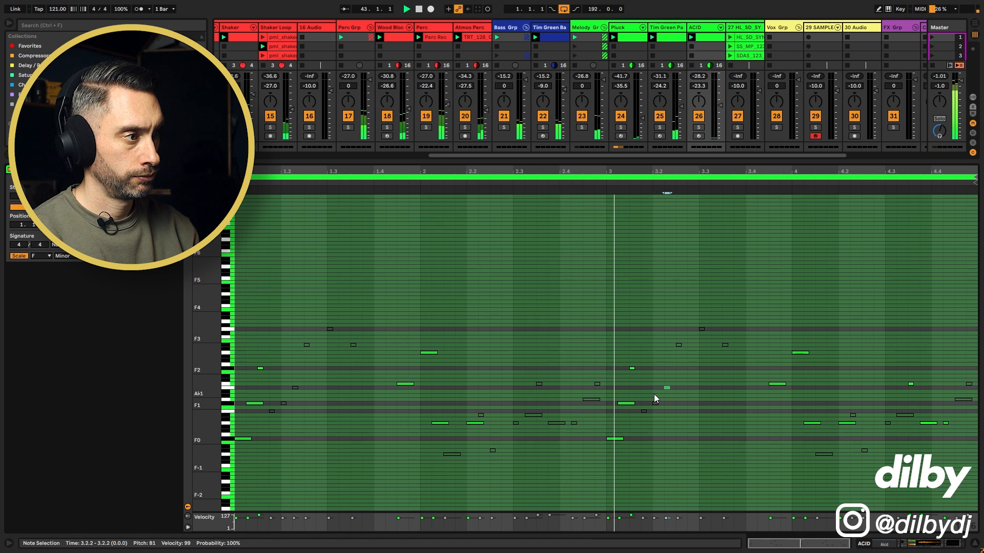
pyautogui.click(655, 403)
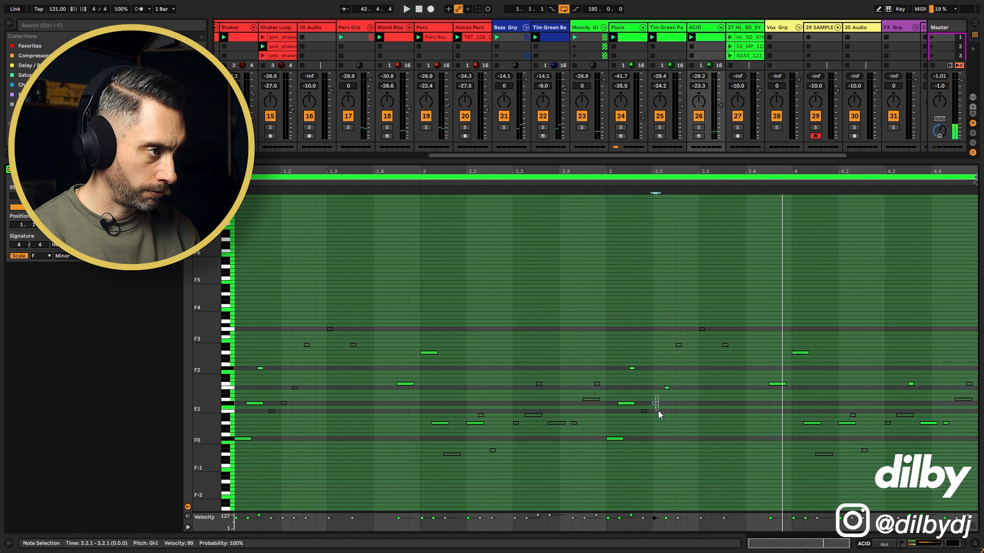
# - Duplicate the long Gb1 note from 3.1.2 to 3.2.2 and deactivate the short B1 and Gb1 notes beside it
pyautogui.moveTo(627, 403); pyautogui.dragTo(672, 405)
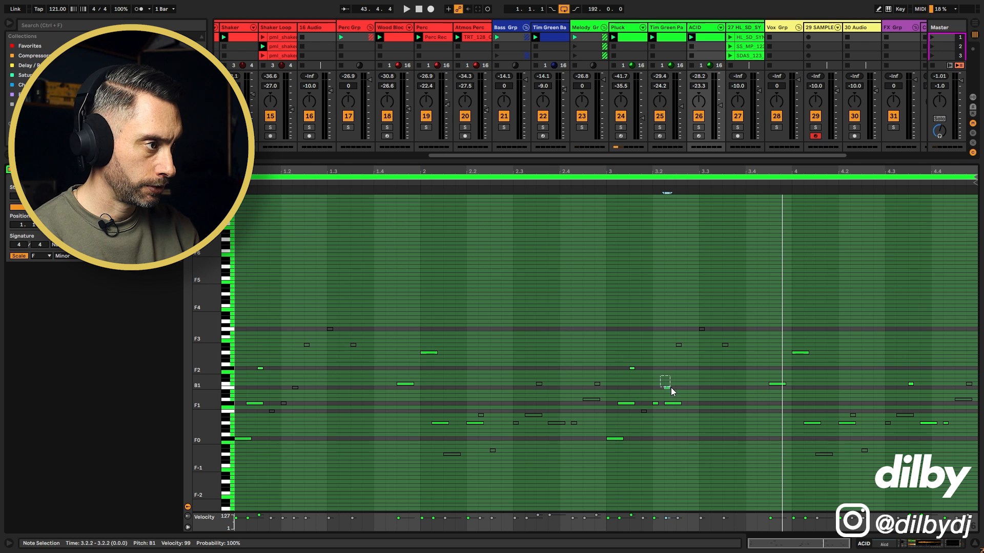
pyautogui.press('space')
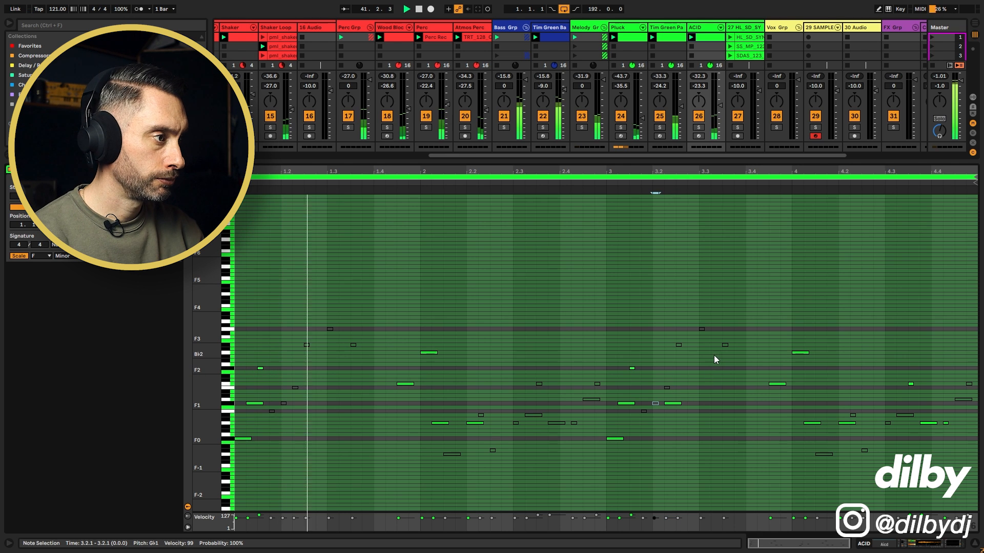
pyautogui.click(657, 403)
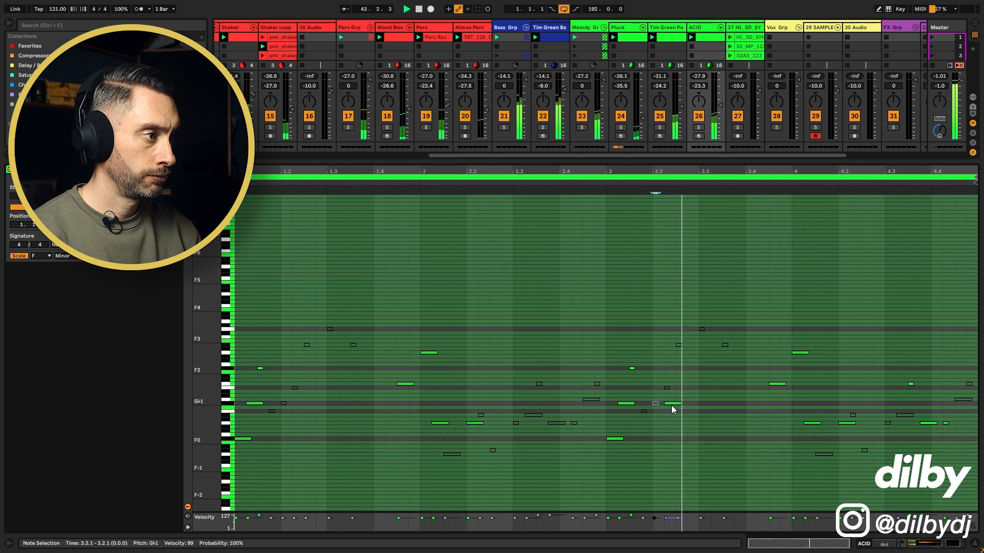
# - Move the duplicated long note to C2 at 3.2.3, and enlarge the session area above the clip editor
pyautogui.click(671, 403)
pyautogui.moveTo(671, 402); pyautogui.dragTo(690, 403)
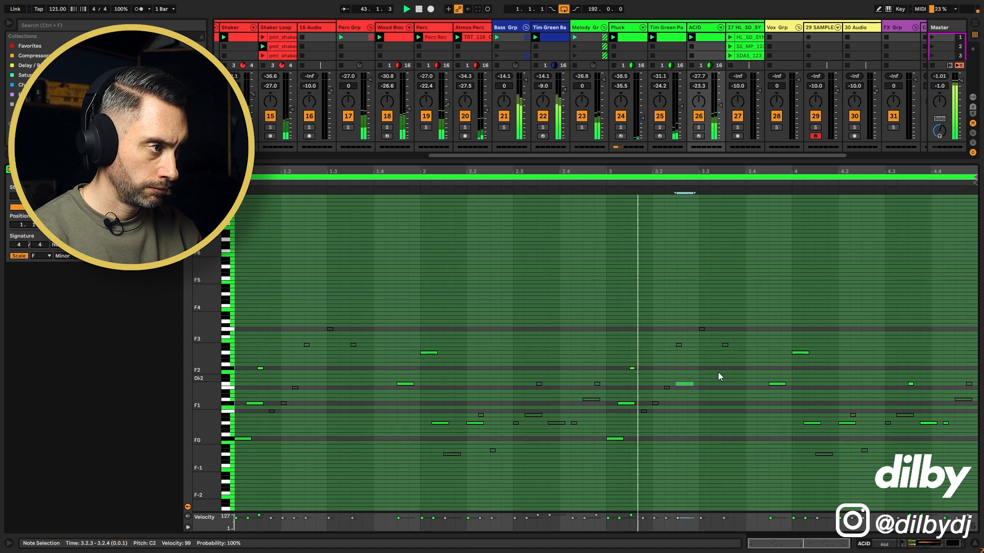
pyautogui.moveTo(686, 403); pyautogui.dragTo(680, 385)
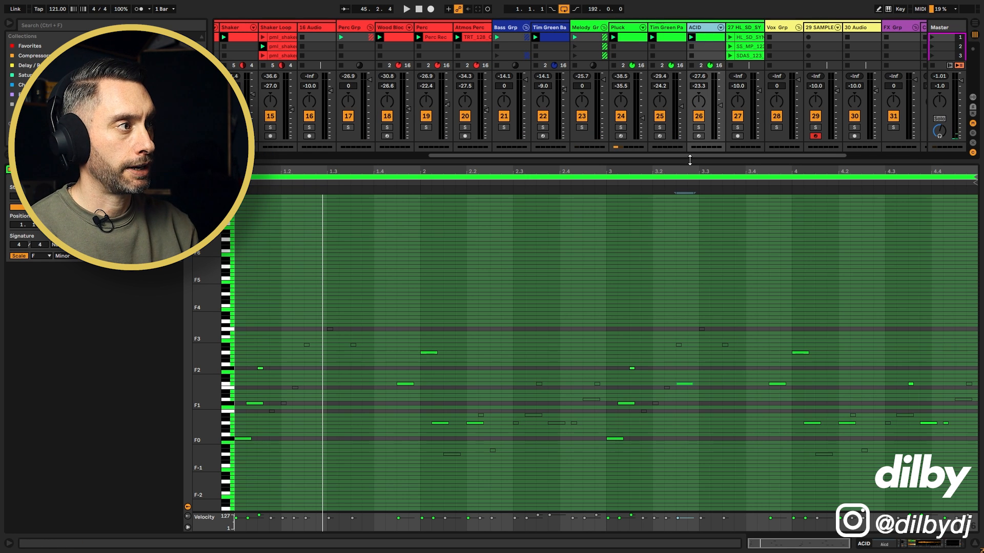
pyautogui.moveTo(693, 158); pyautogui.dragTo(687, 338)
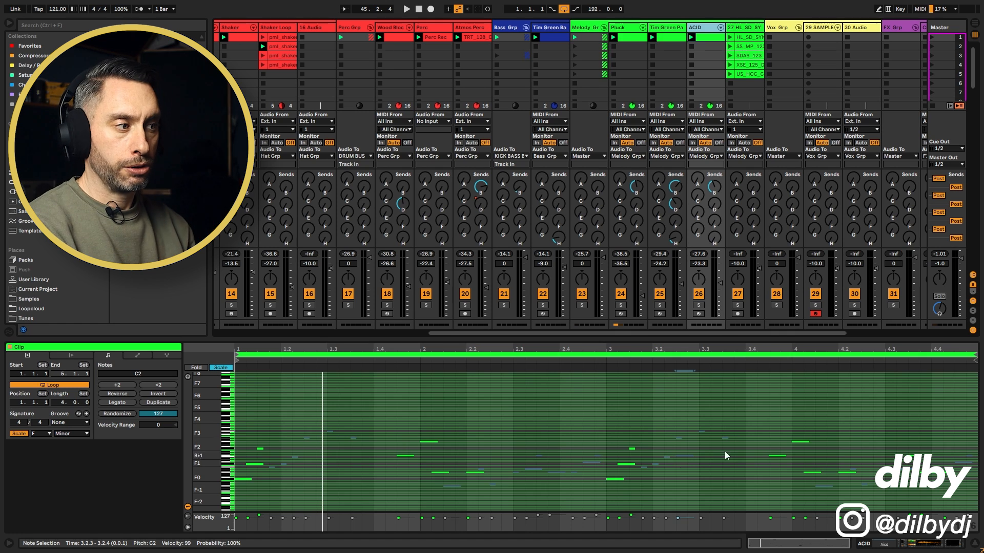
# - Show the ACID track's device chain and enable EQ Eight's second band as a low cut at about 135 Hz
pyautogui.click(747, 43)
pyautogui.doubleClick(707, 28)
pyautogui.click(704, 38)
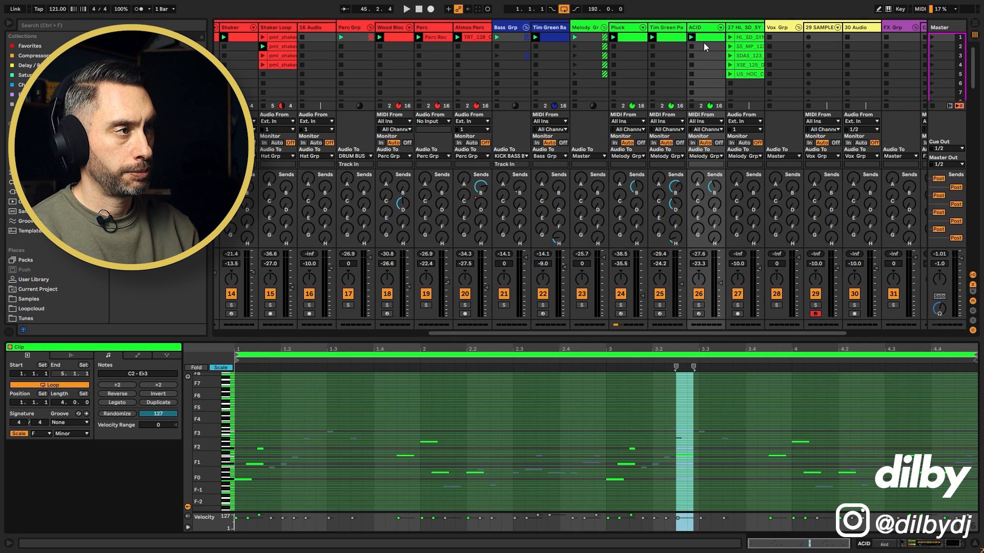
pyautogui.doubleClick(704, 28)
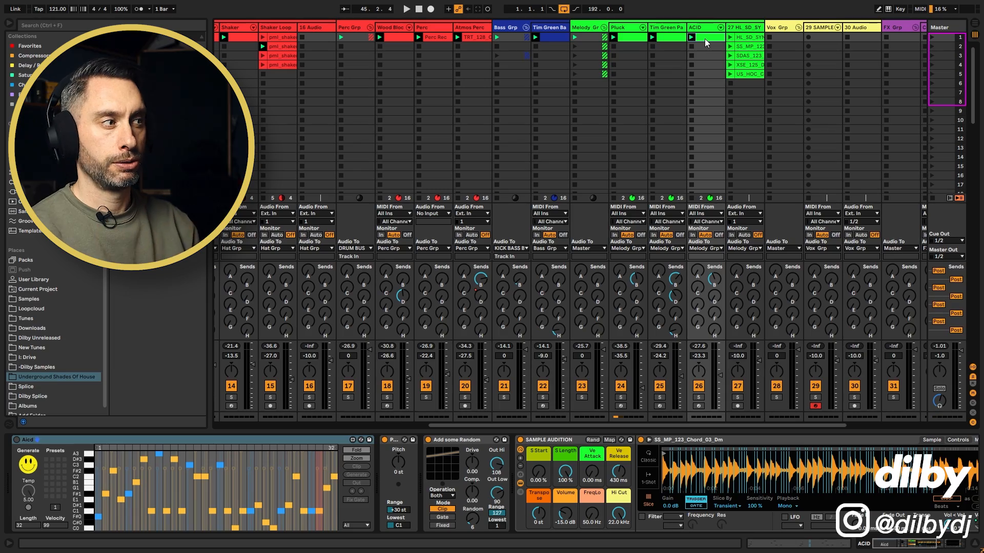
pyautogui.moveTo(908, 544); pyautogui.dragTo(933, 545)
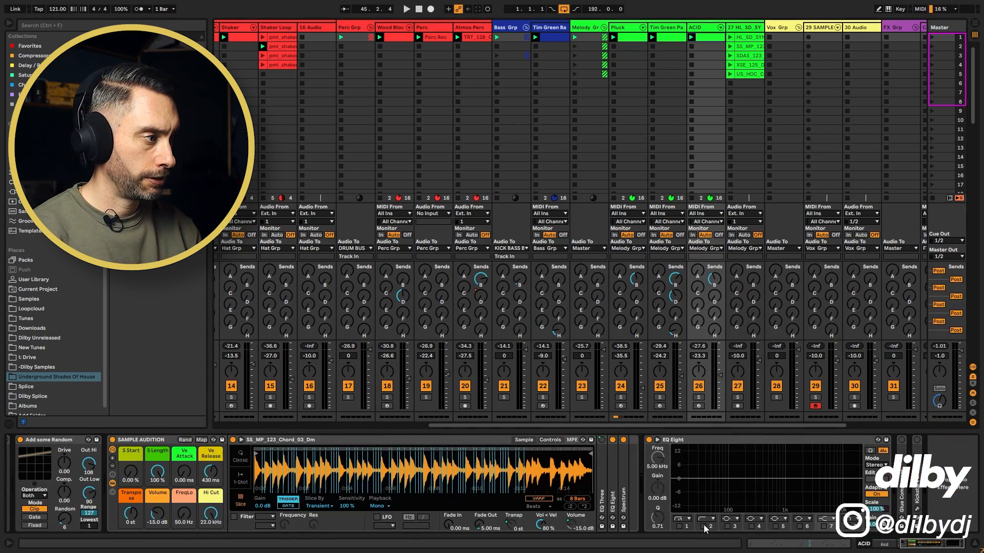
pyautogui.click(704, 526)
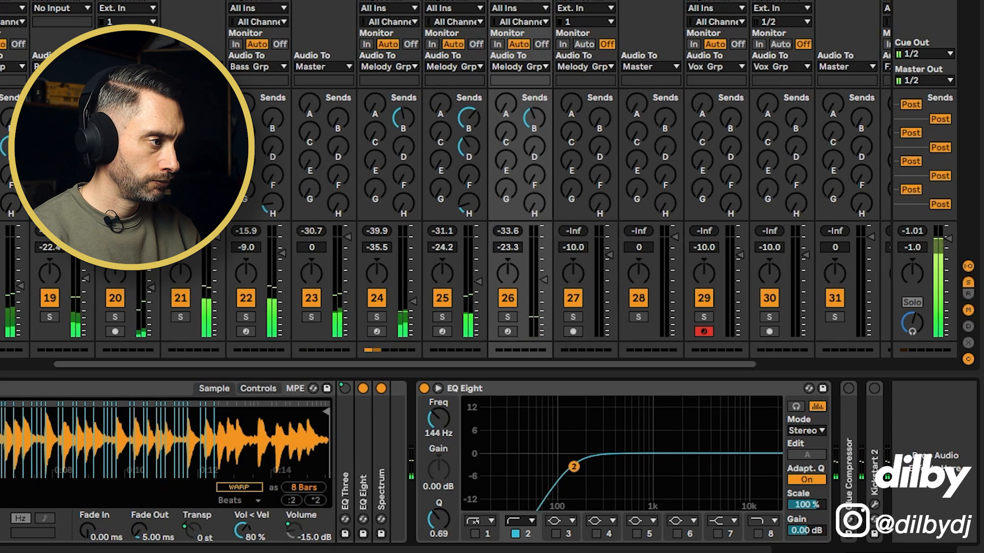
# - Enable Kickstart 2 on the ACID track, choose its second preset curve with a 77% mix, and close its window
pyautogui.click(875, 389)
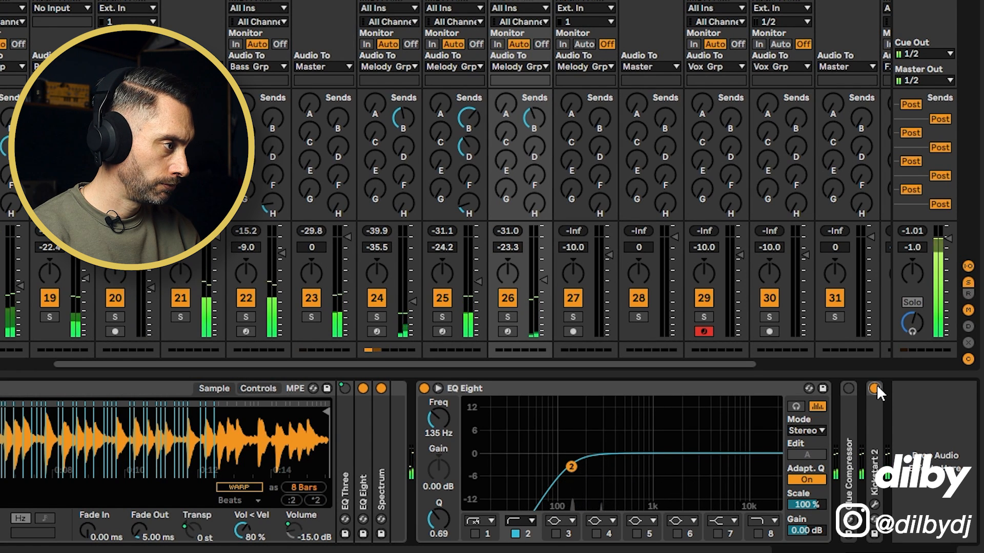
pyautogui.click(874, 504)
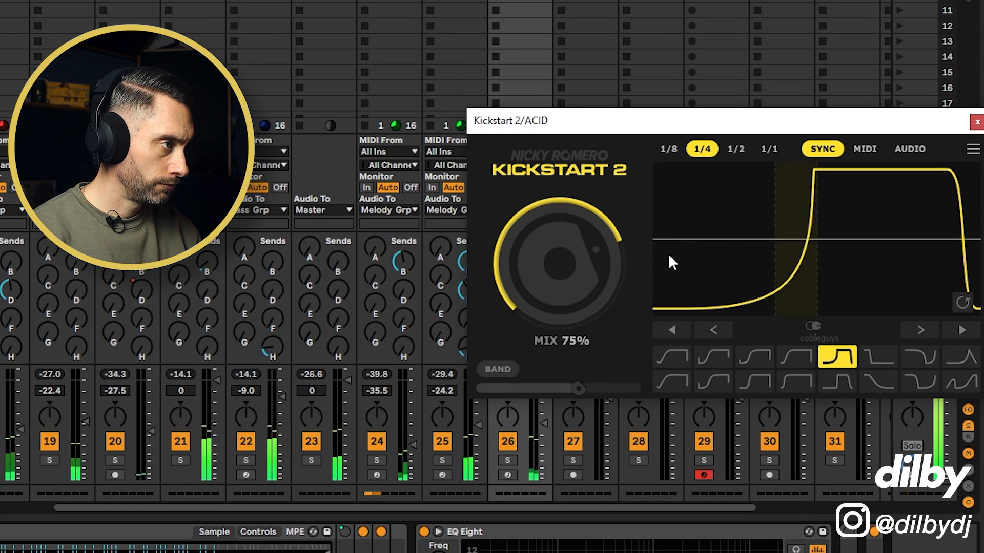
pyautogui.click(714, 356)
pyautogui.scroll(-4, 587, 265)
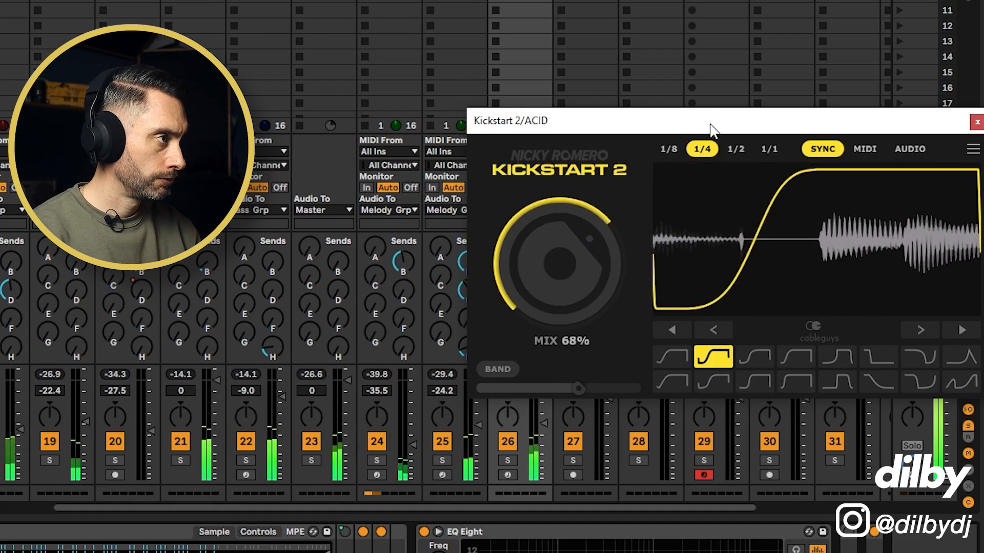
pyautogui.moveTo(712, 131); pyautogui.dragTo(397, 142)
pyautogui.scroll(5, 292, 284)
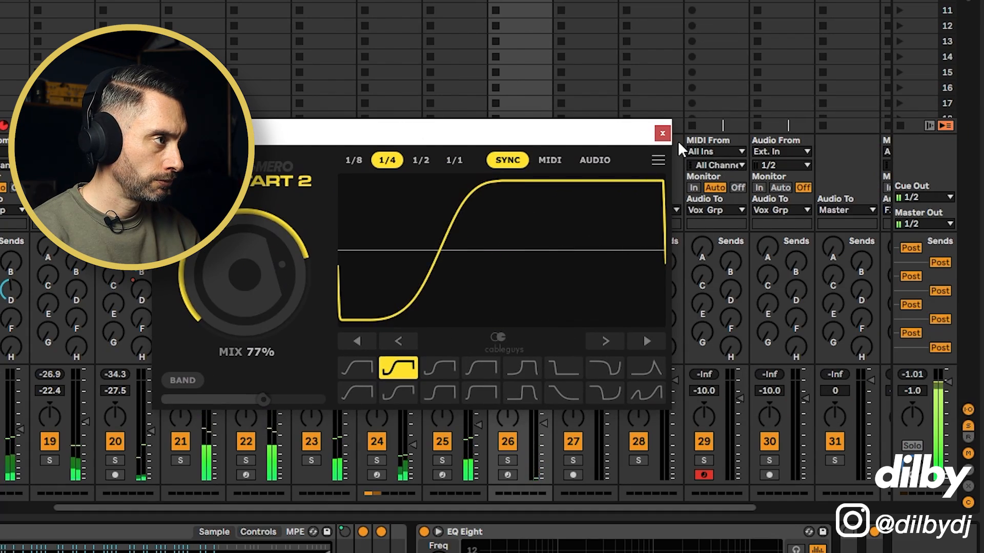
pyautogui.click(662, 133)
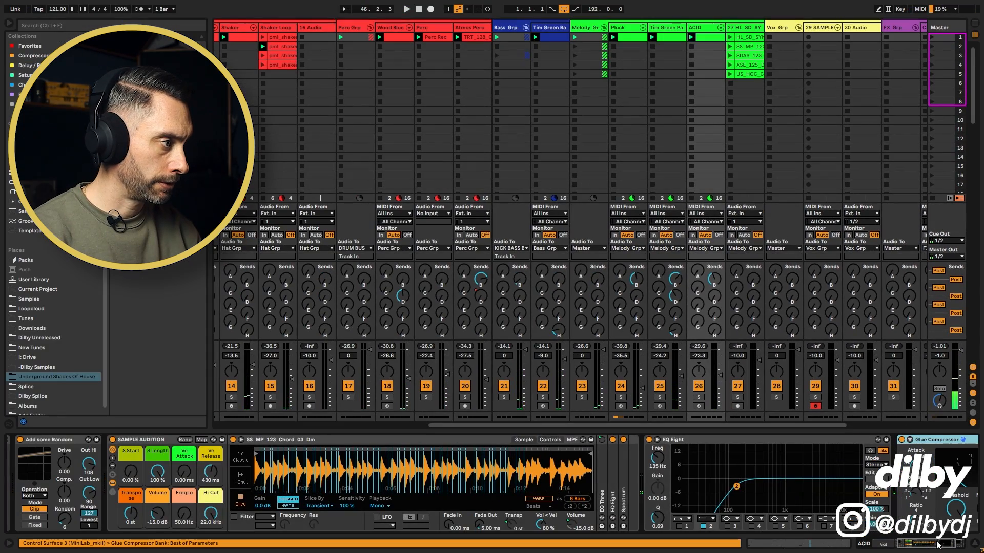
# - Activate the Glue Compressor, place it before EQ Eight, and lower its threshold to -26 dB
pyautogui.moveTo(751, 460); pyautogui.dragTo(648, 459)
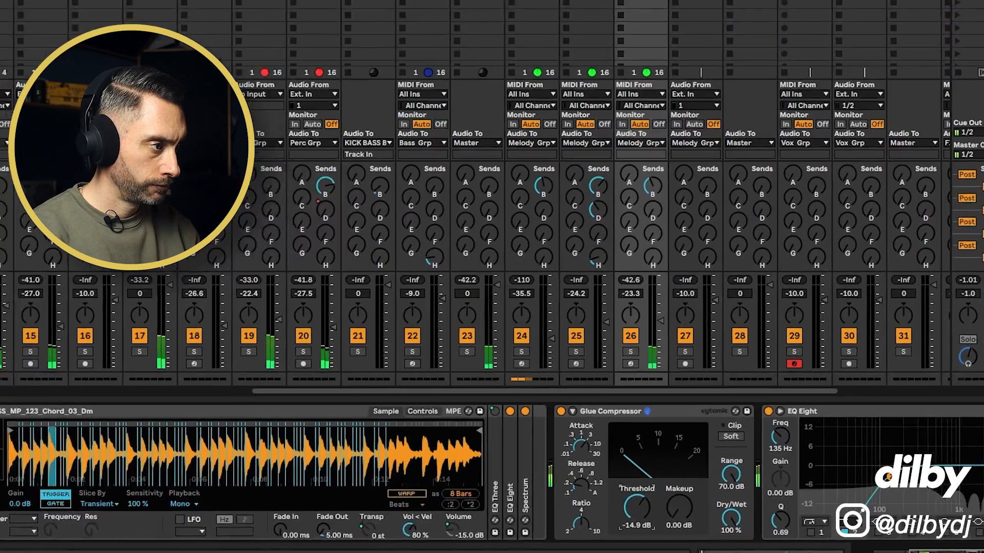
pyautogui.moveTo(634, 509); pyautogui.dragTo(634, 523)
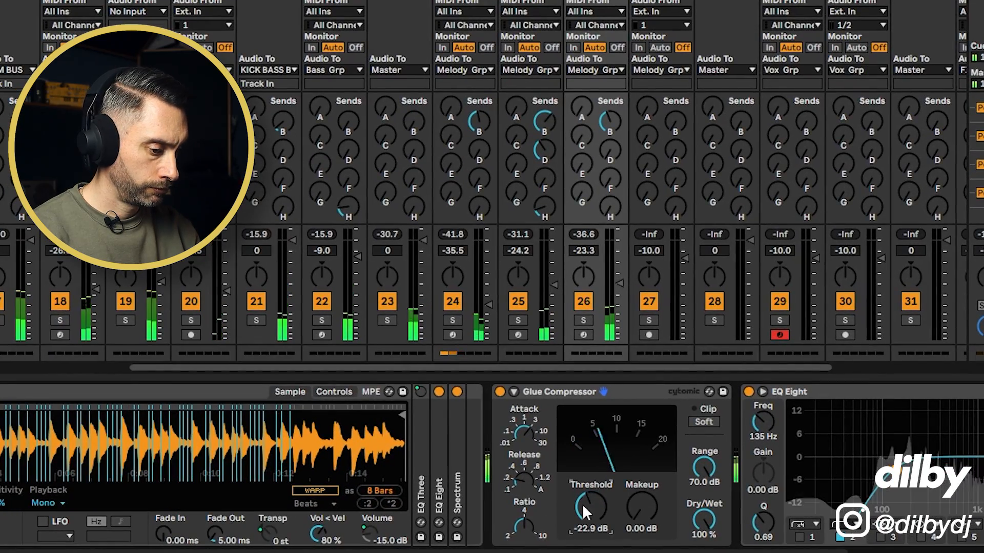
pyautogui.moveTo(596, 494); pyautogui.dragTo(595, 509)
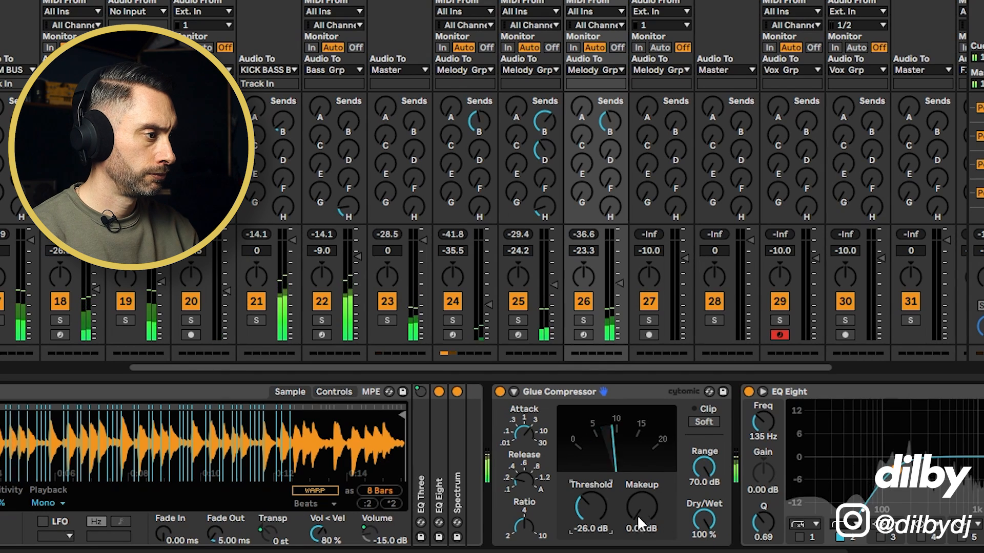
# - Set the Glue Compressor's makeup to 4.13 dB and threshold to -21 dB, and raise the ACID track volume to -20 dB
pyautogui.moveTo(640, 524); pyautogui.dragTo(641, 507)
pyautogui.moveTo(594, 530)
pyautogui.mouseDown()
pyautogui.moveTo(593, 517)
pyautogui.moveTo(640, 525)
pyautogui.moveTo(622, 515)
pyautogui.moveTo(625, 505)
pyautogui.moveTo(594, 517)
pyautogui.mouseUp()
pyautogui.moveTo(605, 281); pyautogui.dragTo(604, 274)
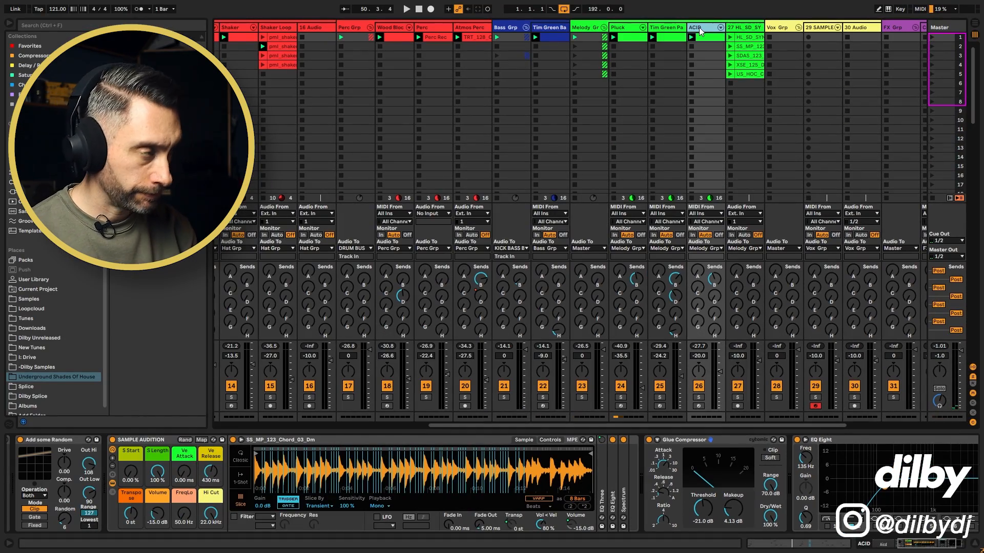
# - Duplicate the ACID track, mute the original, and audition the first HL_SD_SYNTH clip with its track soloed
pyautogui.hotkey('ctrl', 'd')
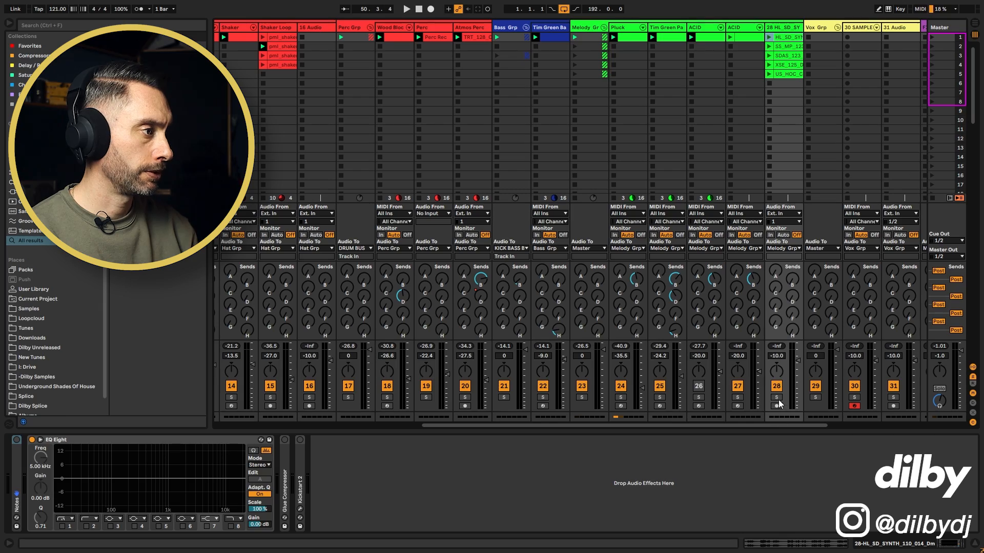
pyautogui.click(776, 398)
pyautogui.click(768, 37)
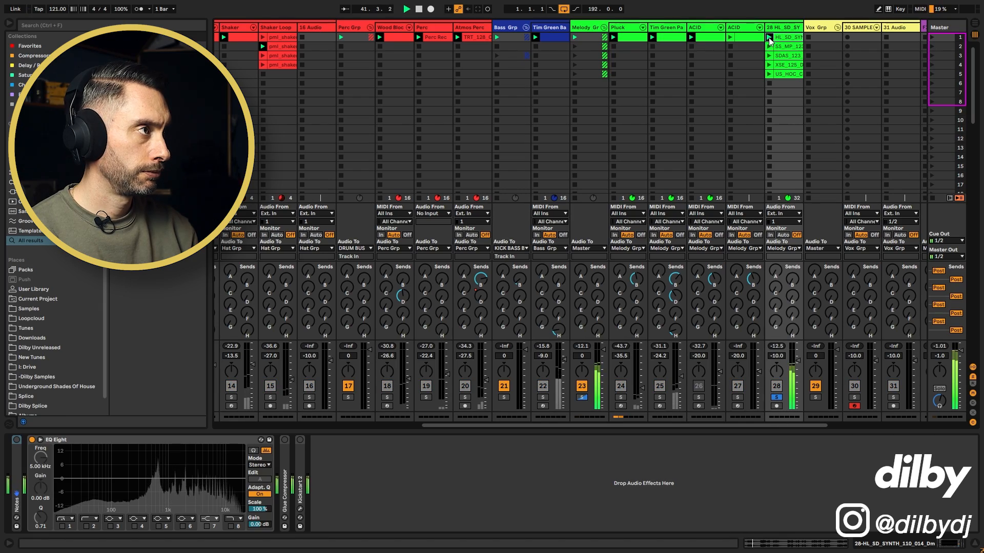
# - Use HL_SD_SYNTH_110_014_Dm as the duplicated ACID track's sliced sample and set the track volume to -21 dB during playback
pyautogui.click(739, 27)
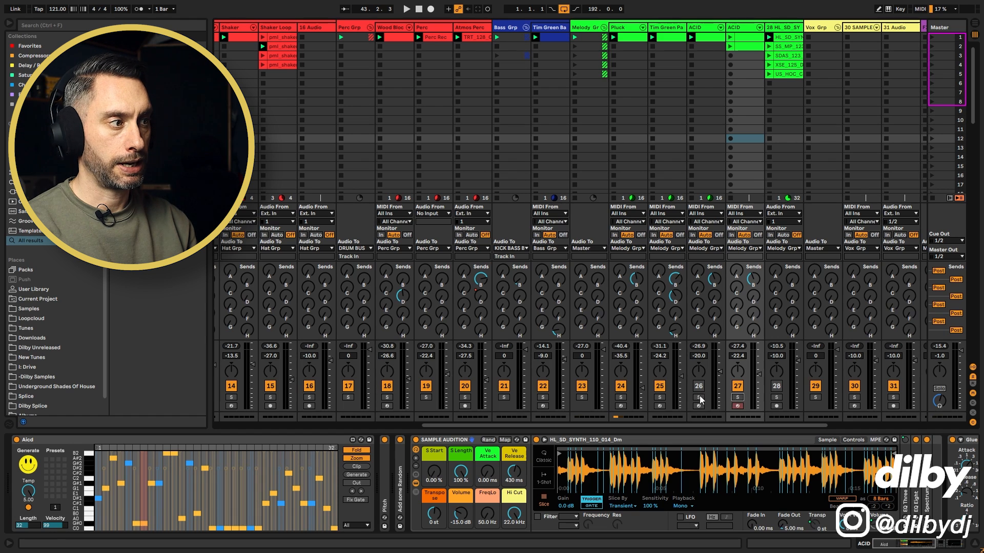
pyautogui.press('space')
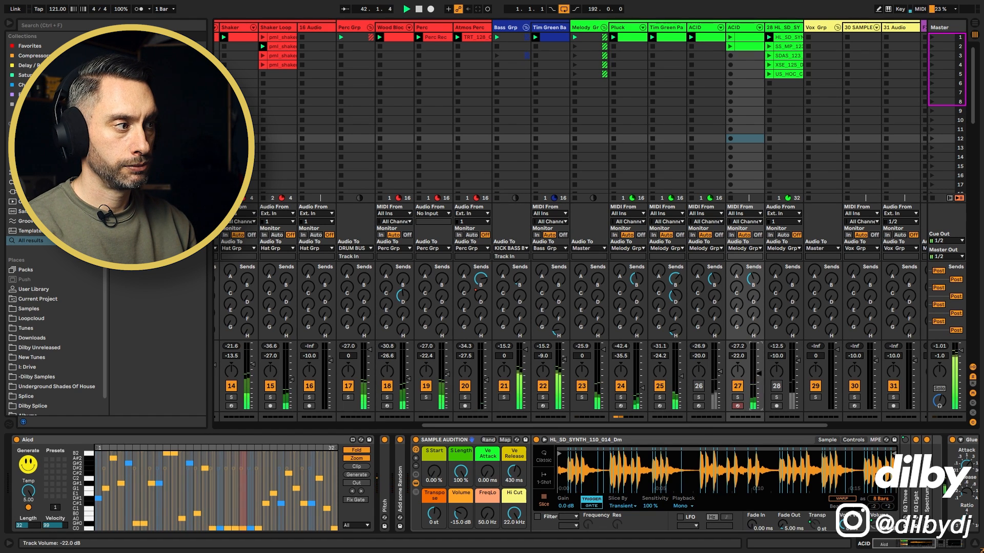
pyautogui.moveTo(758, 374); pyautogui.dragTo(758, 373)
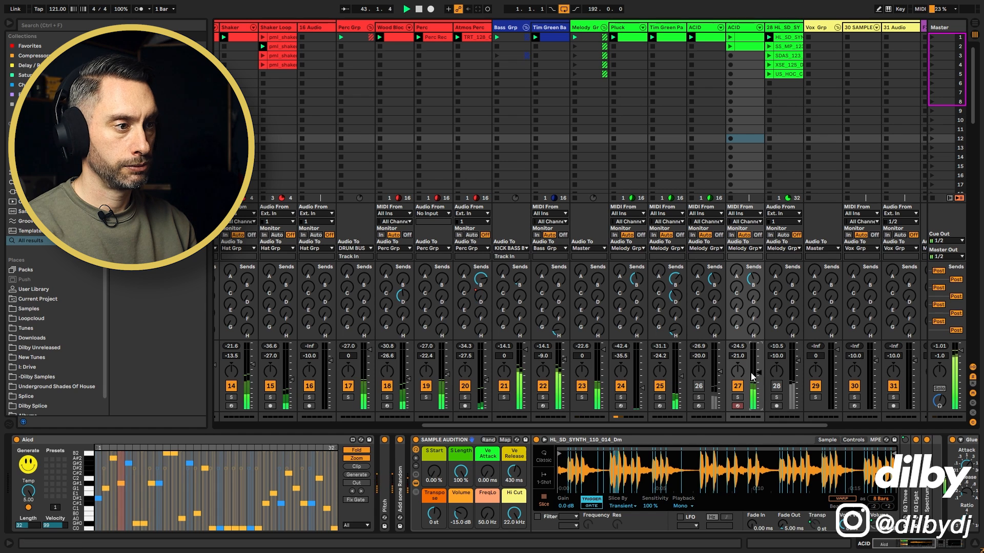
pyautogui.press('space')
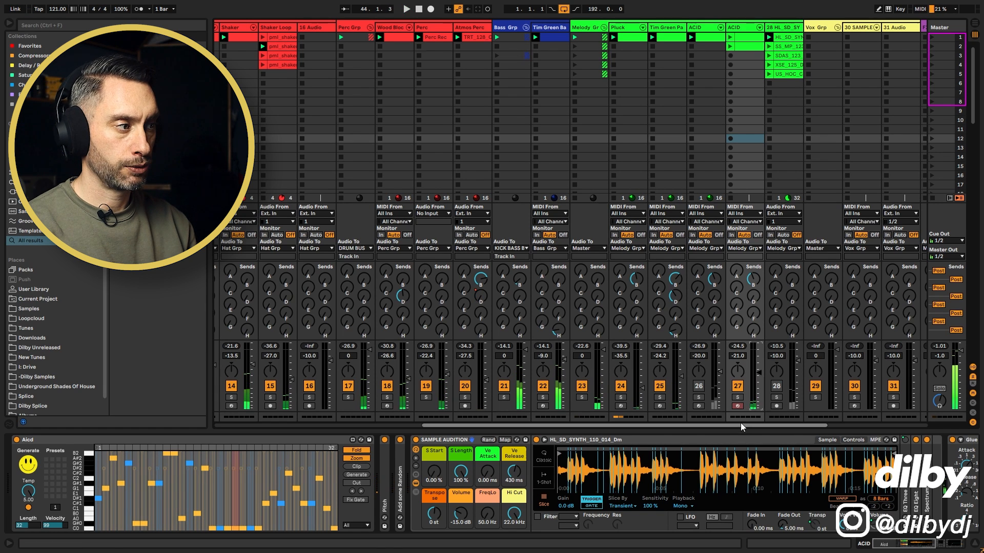
# - Generate a new acid pattern on the duplicated ACID track, play it back, and set the track volume to -22 dB
pyautogui.moveTo(739, 425); pyautogui.dragTo(790, 425)
pyautogui.moveTo(896, 544); pyautogui.dragTo(922, 546)
pyautogui.moveTo(923, 546); pyautogui.dragTo(898, 546)
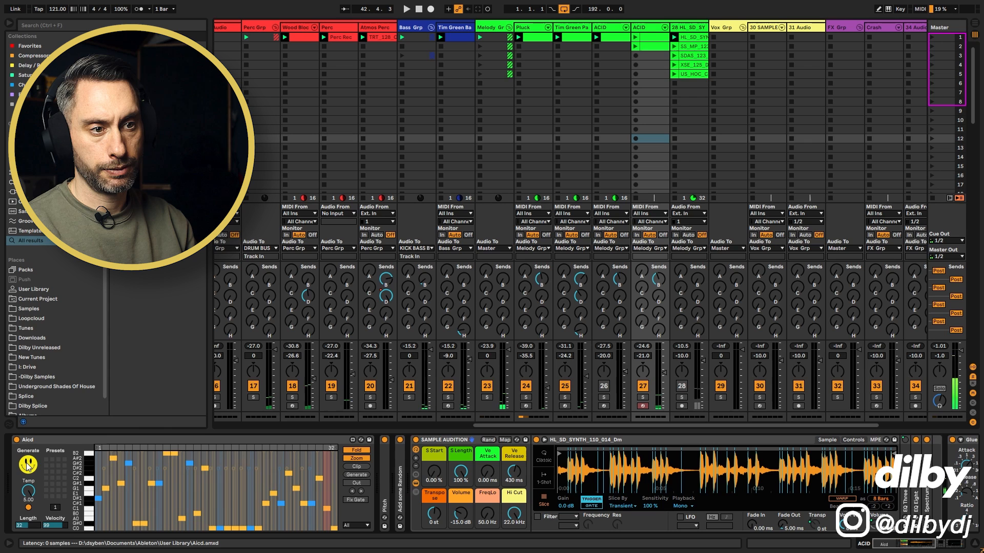
pyautogui.click(28, 465)
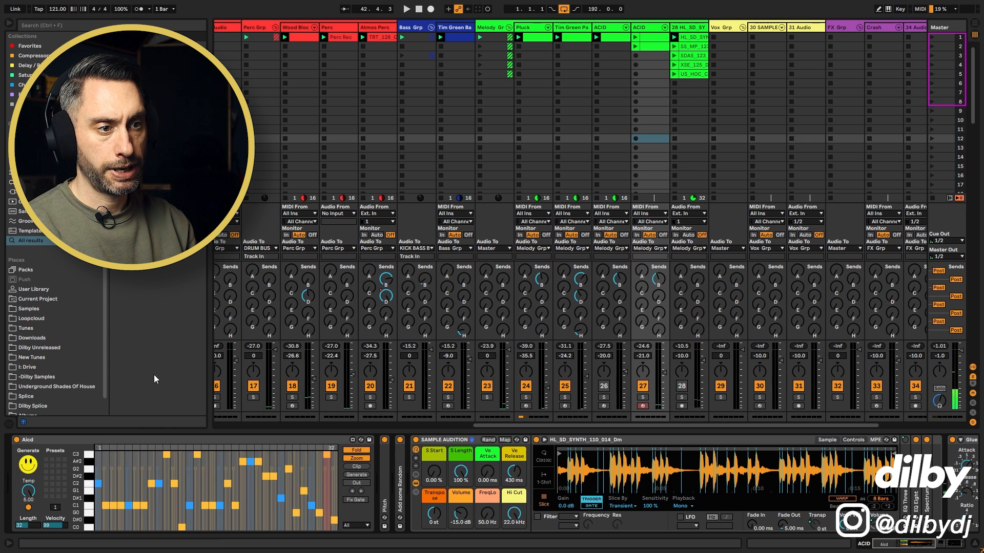
pyautogui.press('space')
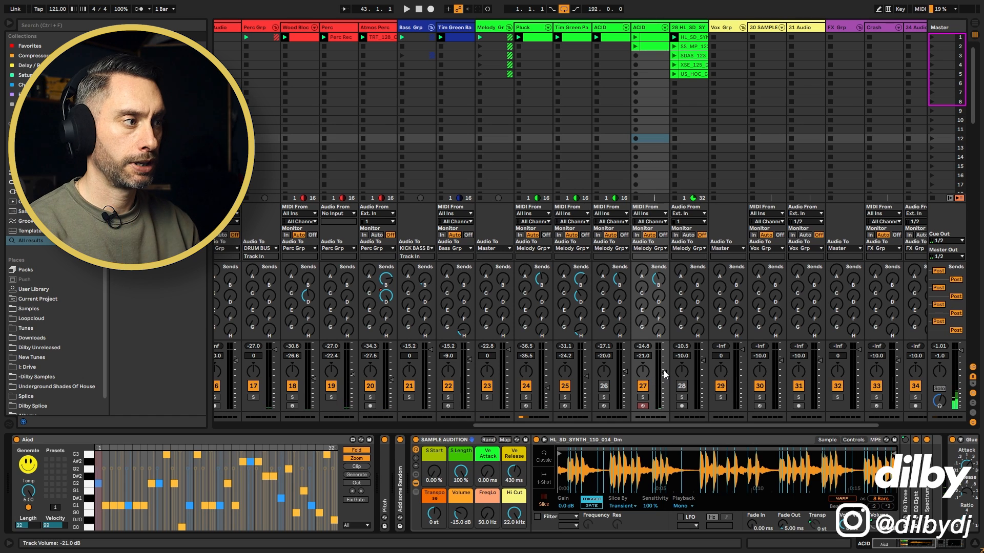
pyautogui.press('space')
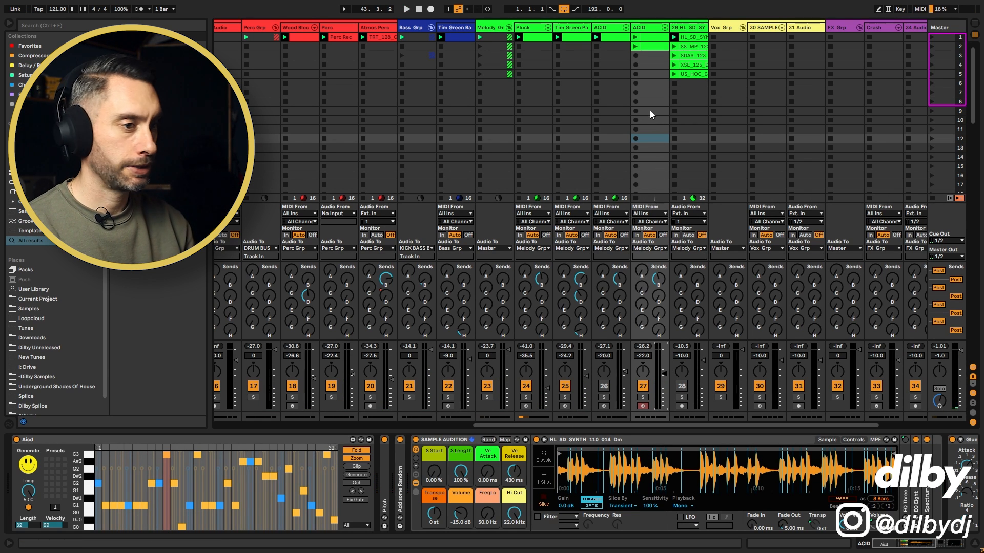
# - Write the generated pattern to a clip in the third slot, deactivate its C1 notes from 1.1.3 to 1.2.2, and play it back
pyautogui.click(357, 467)
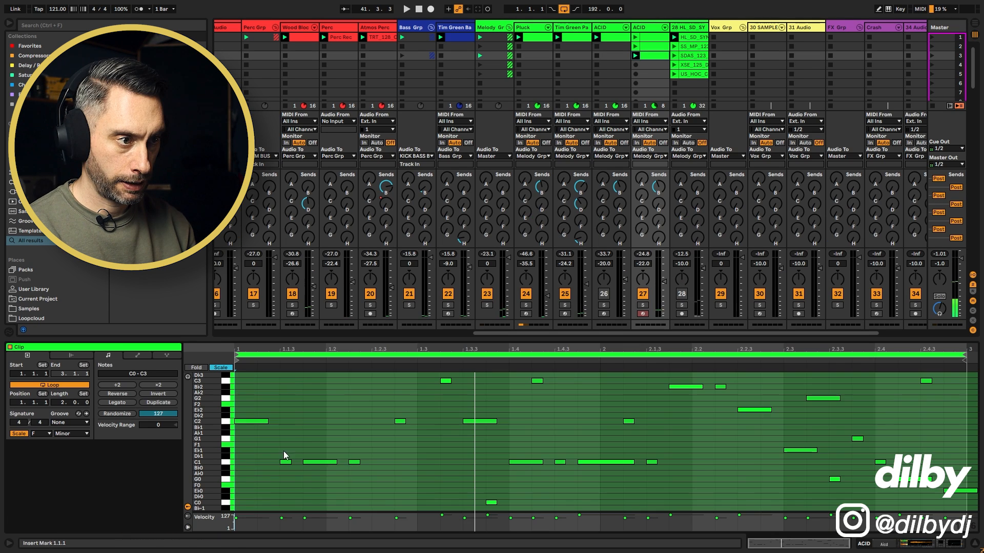
pyautogui.moveTo(285, 456); pyautogui.dragTo(392, 492)
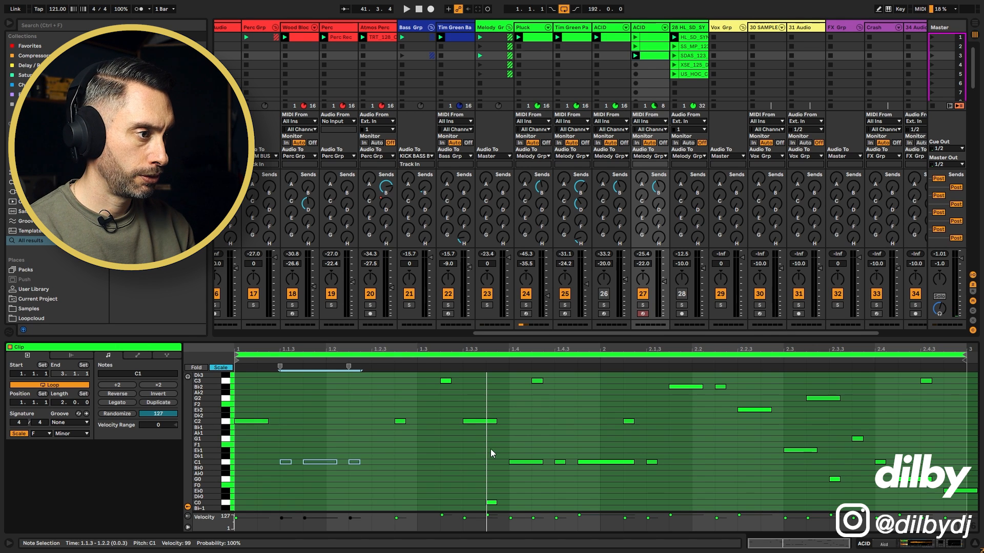
pyautogui.press('space')
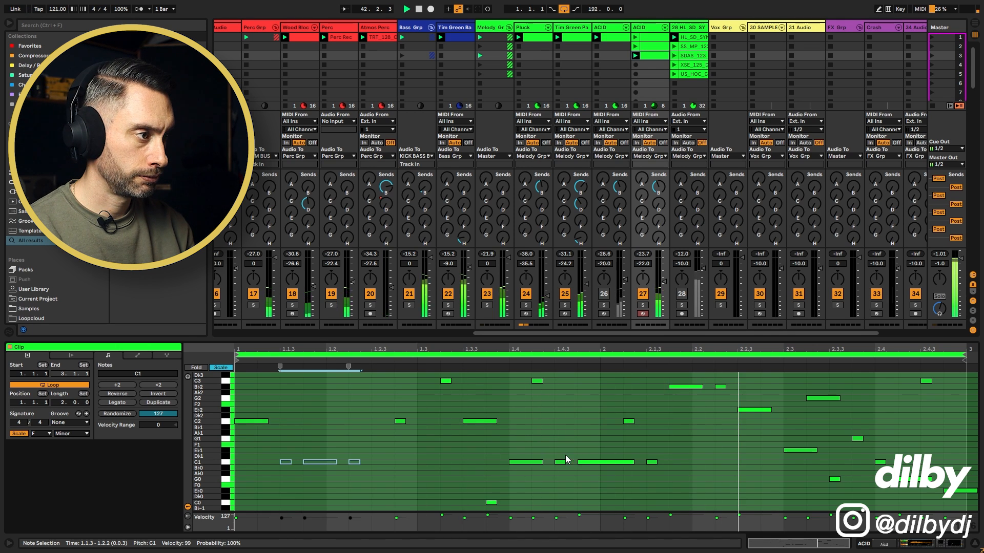
# - Duplicate the clip's two-bar pattern to four bars, shorten the loop to 1.1.1–3.1.1, and play it back
pyautogui.moveTo(569, 459); pyautogui.dragTo(483, 506)
pyautogui.hotkey('ctrl', 'd')
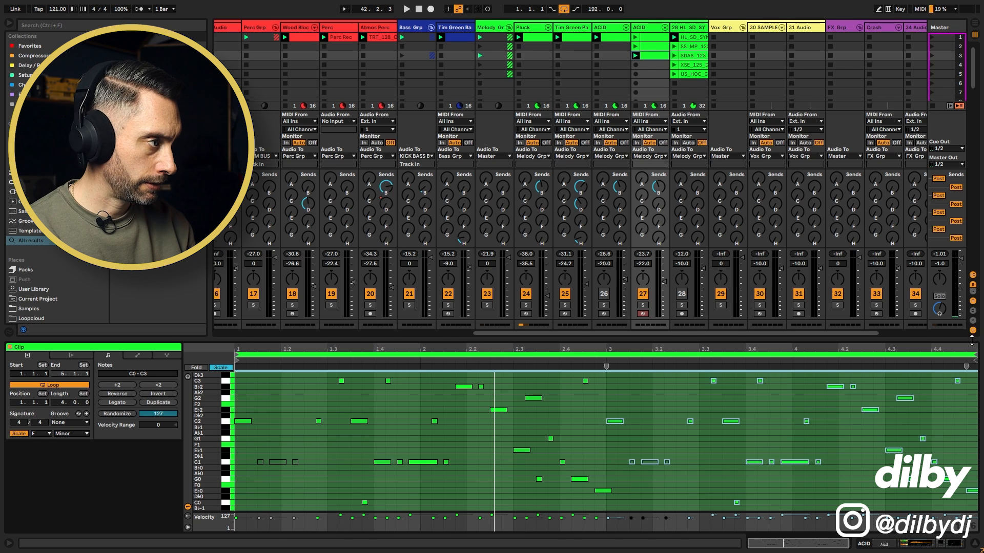
pyautogui.moveTo(975, 354); pyautogui.dragTo(603, 340)
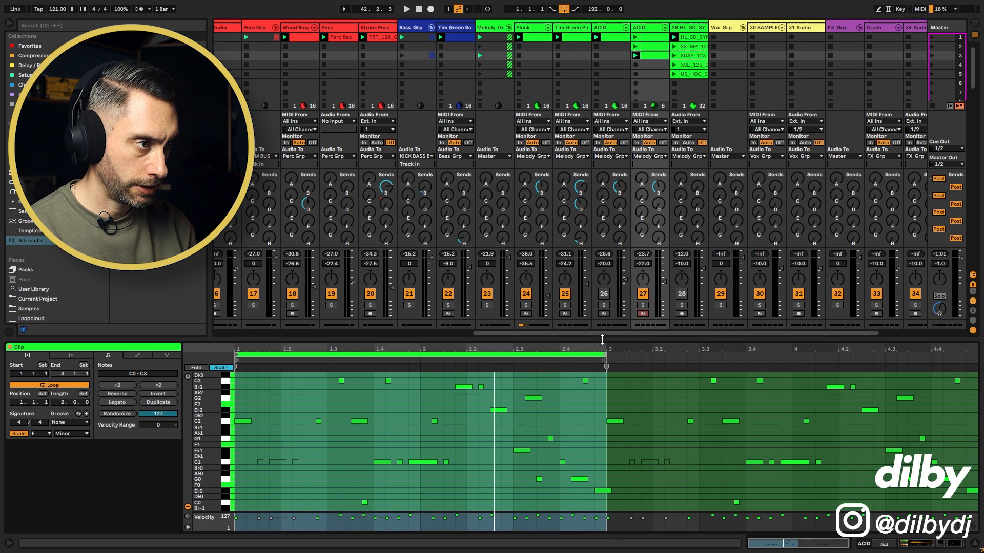
pyautogui.press('space')
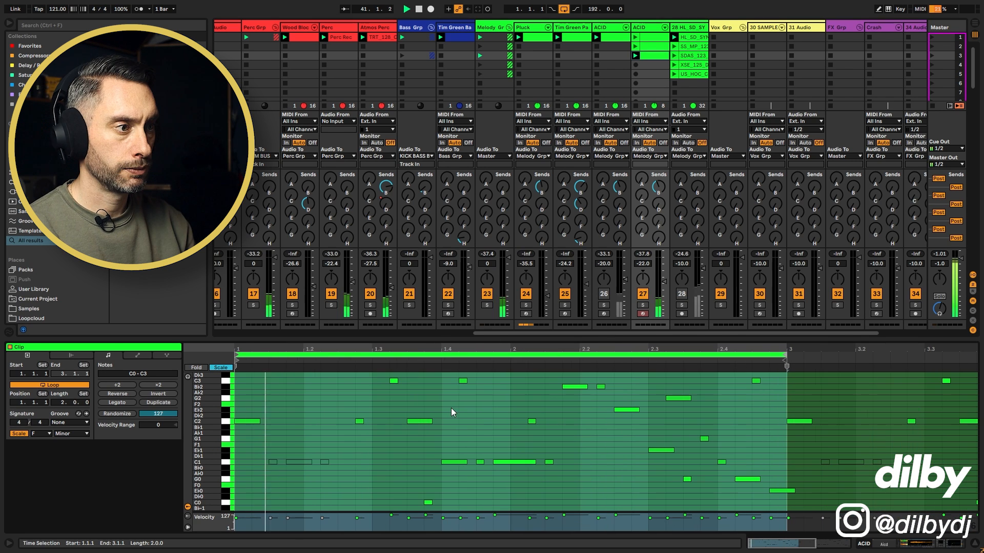
# - Deactivate the C3 note at 1.4.2 and the C2 note at 2.1.2, and copy the C2–C3–C2 phrase from 1.2.4 to 1.4.4
pyautogui.moveTo(454, 375); pyautogui.dragTo(545, 434)
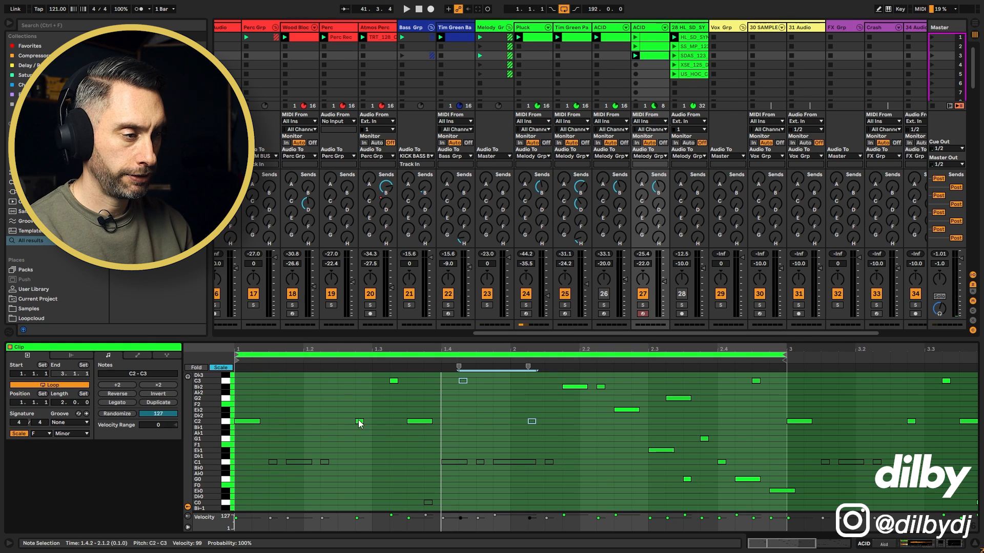
pyautogui.press('space')
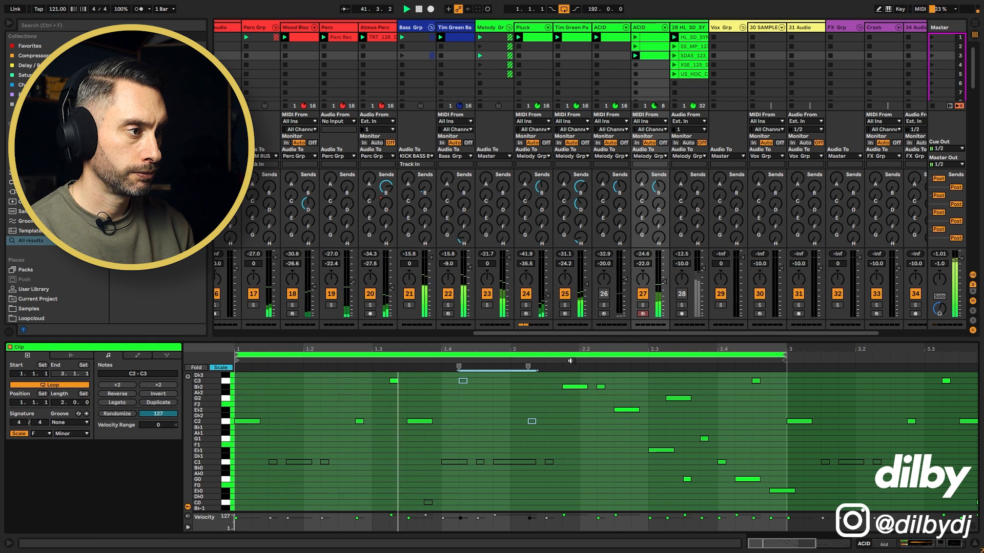
pyautogui.moveTo(476, 381); pyautogui.dragTo(498, 423)
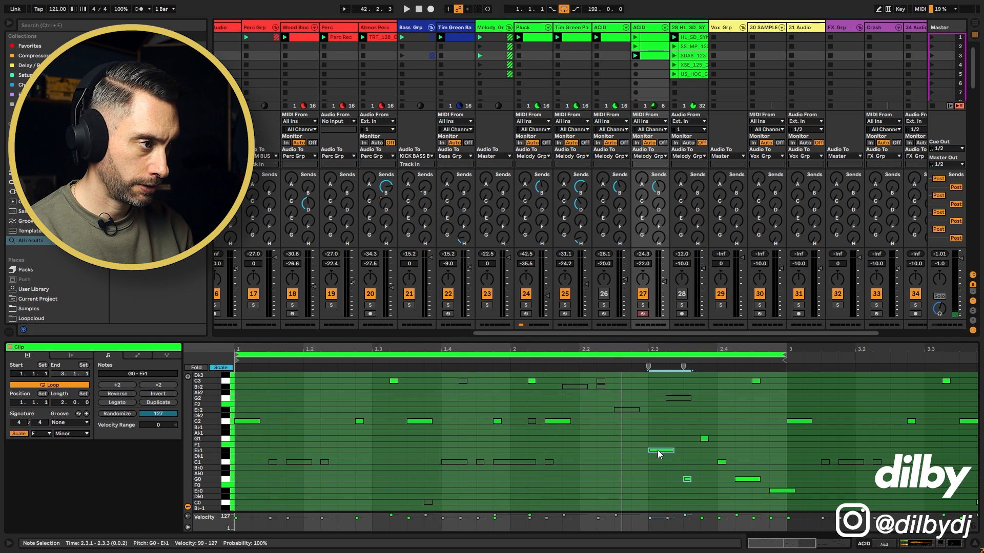
# - Try moving the Eb1 and G0 notes from 2.3.1 to 2.2.2, play them back, and undo the move
pyautogui.moveTo(656, 449); pyautogui.dragTo(604, 449)
pyautogui.press('space')
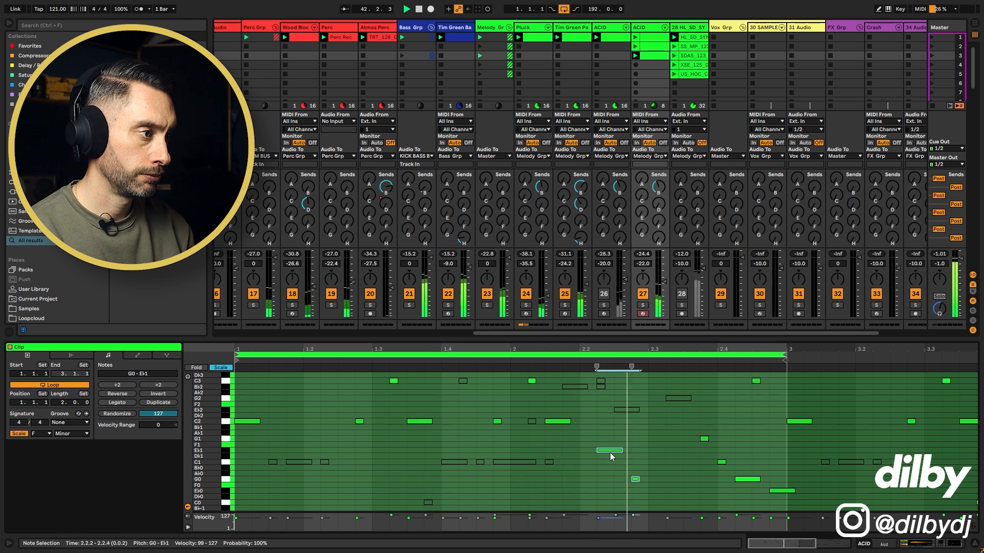
pyautogui.hotkey('ctrl', 'z')
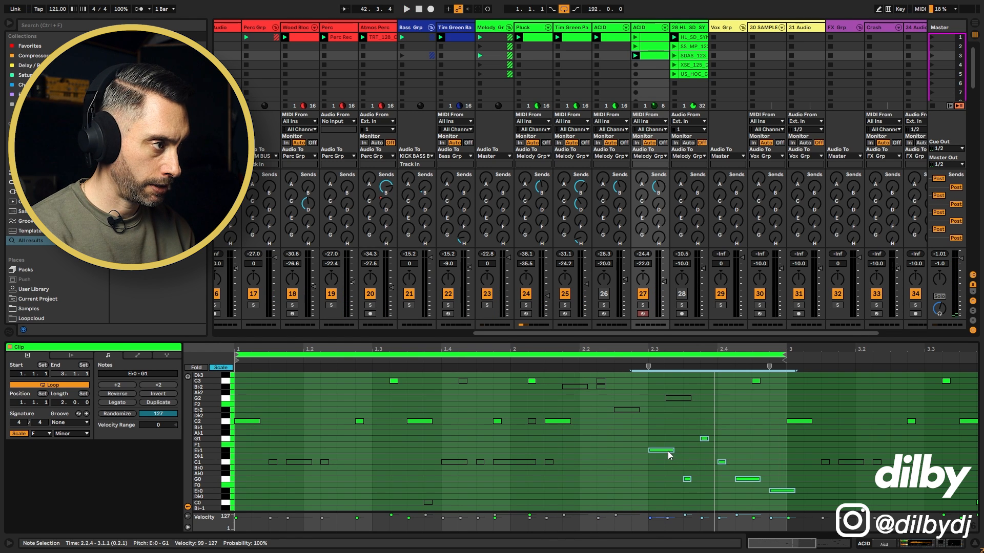
# - Move the closing Eb0–G1 phrase from 2.3.1 to 2.2.3 and play it back
pyautogui.moveTo(671, 452); pyautogui.dragTo(627, 452)
pyautogui.press('space')
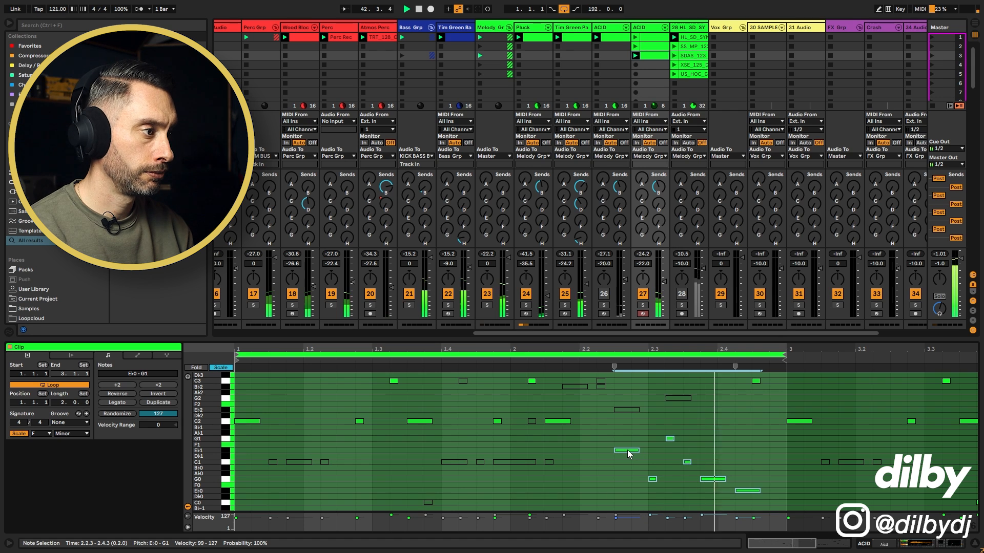
# - Show the ACID track's device chain at its Sample Audition rack and HL_SD_SYNTH_110_014_Dm sampler
pyautogui.moveTo(629, 454)
pyautogui.mouseDown()
pyautogui.moveTo(619, 451)
pyautogui.moveTo(628, 453)
pyautogui.mouseUp()
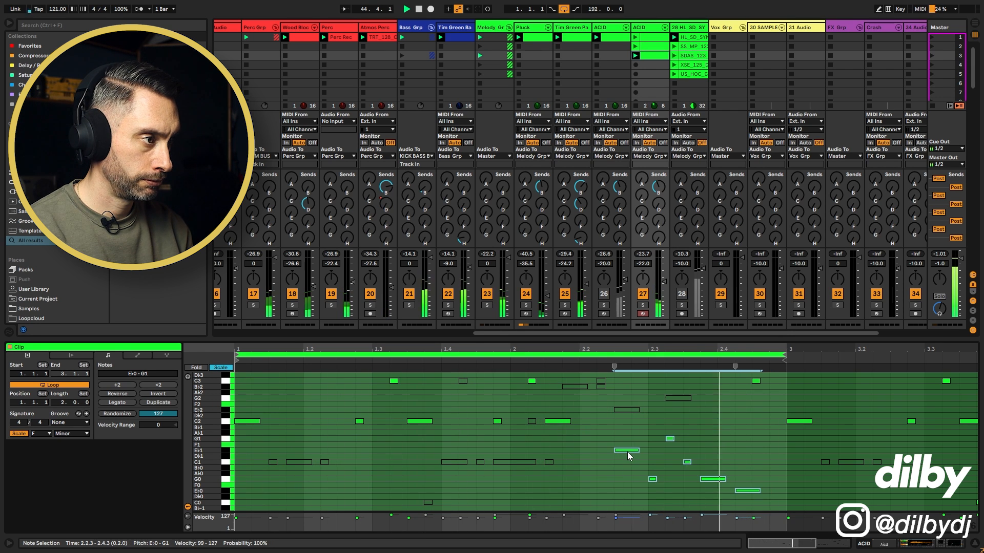
pyautogui.click(882, 543)
pyautogui.moveTo(882, 543); pyautogui.dragTo(938, 544)
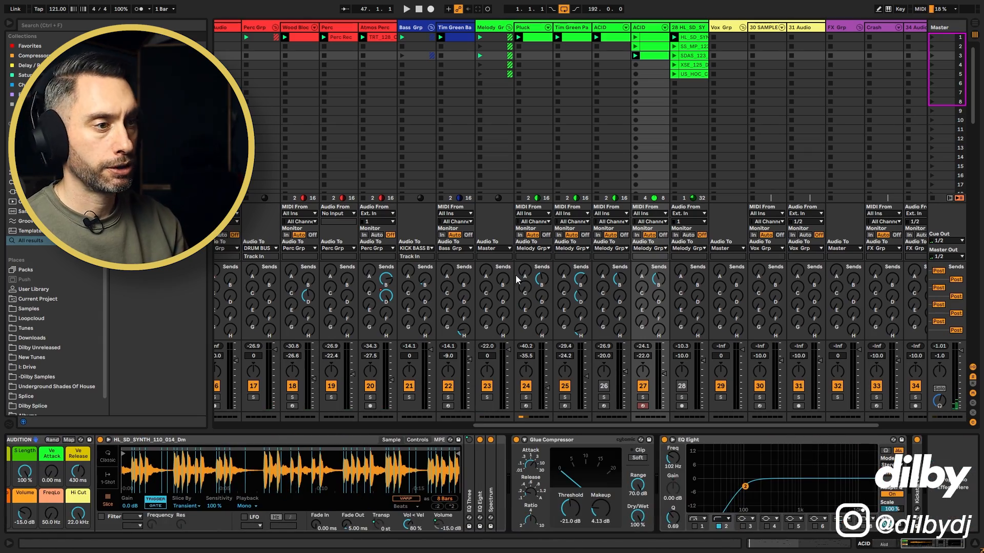
pyautogui.moveTo(954, 542); pyautogui.dragTo(916, 543)
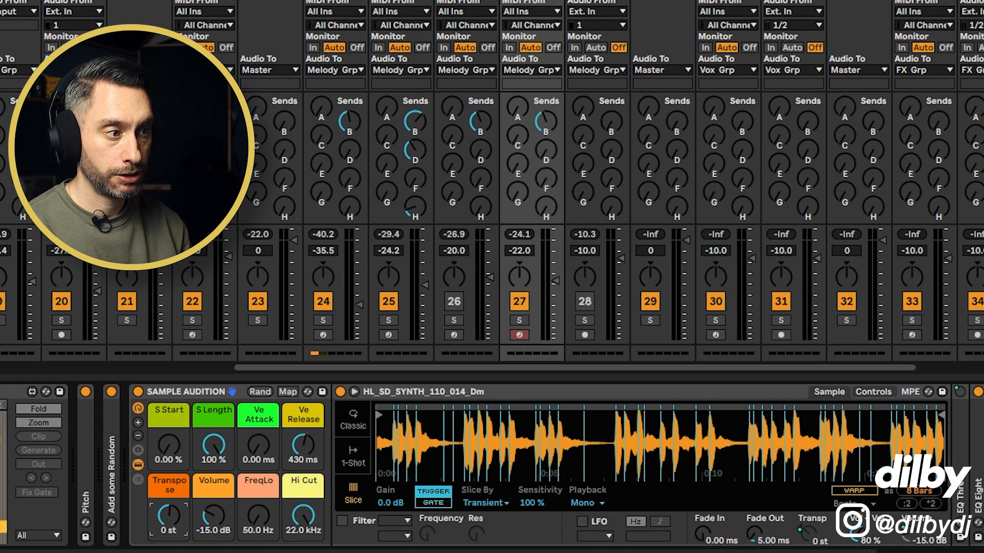
# - Play the clip transposed by -12 st and try the track volume at -25.6 dB before restoring it to -22 dB
pyautogui.press('space')
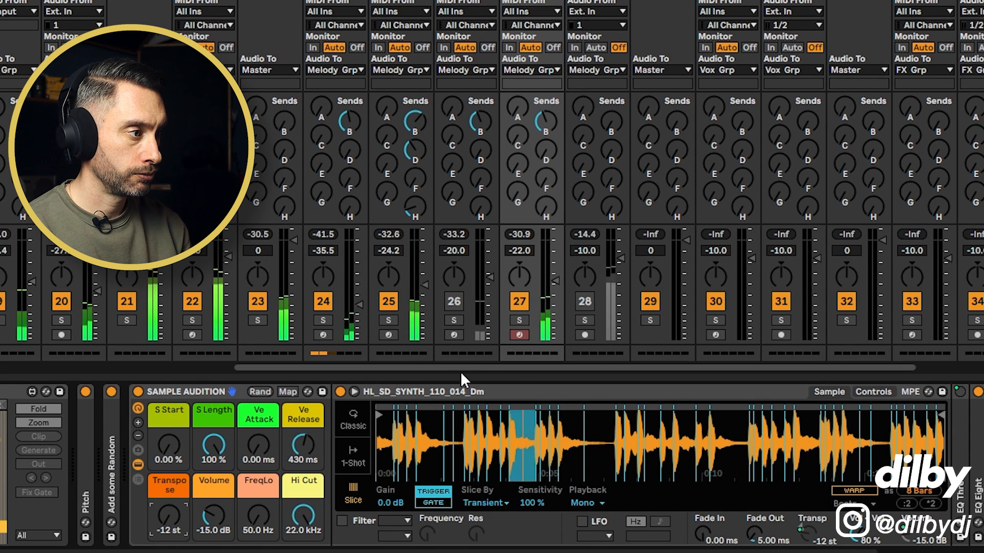
pyautogui.moveTo(556, 300); pyautogui.dragTo(555, 307)
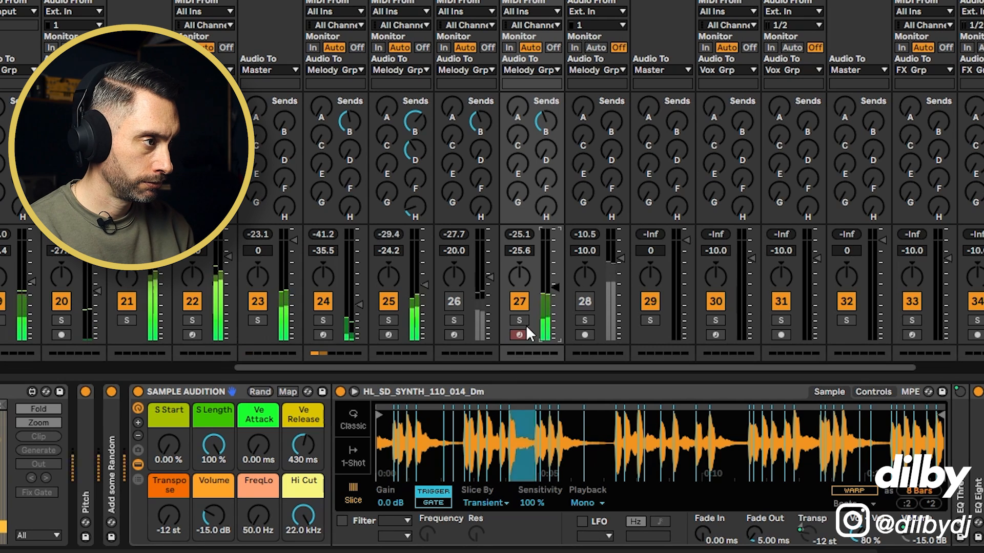
pyautogui.moveTo(555, 286); pyautogui.dragTo(555, 281)
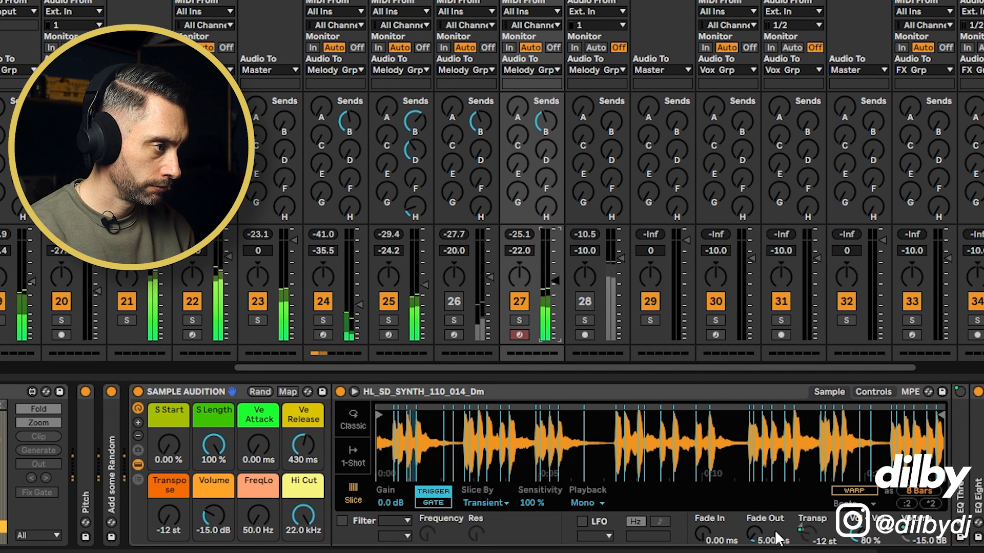
# - Solo track 27, return Transpose to 0 st, and set the sampler's Fade In to 5.56 ms and Fade Out to 111 ms
pyautogui.moveTo(773, 533); pyautogui.dragTo(754, 517)
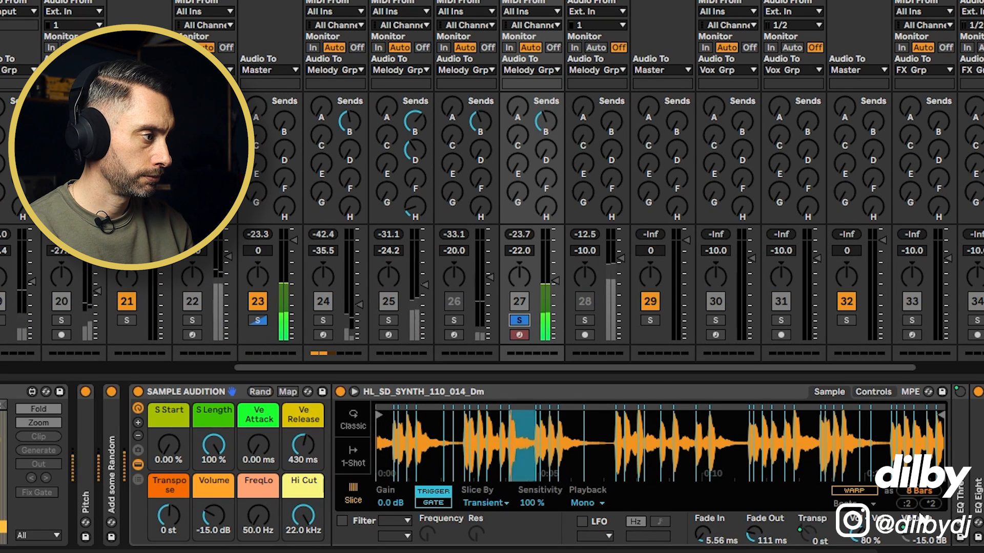
pyautogui.click(931, 550)
pyautogui.press('space')
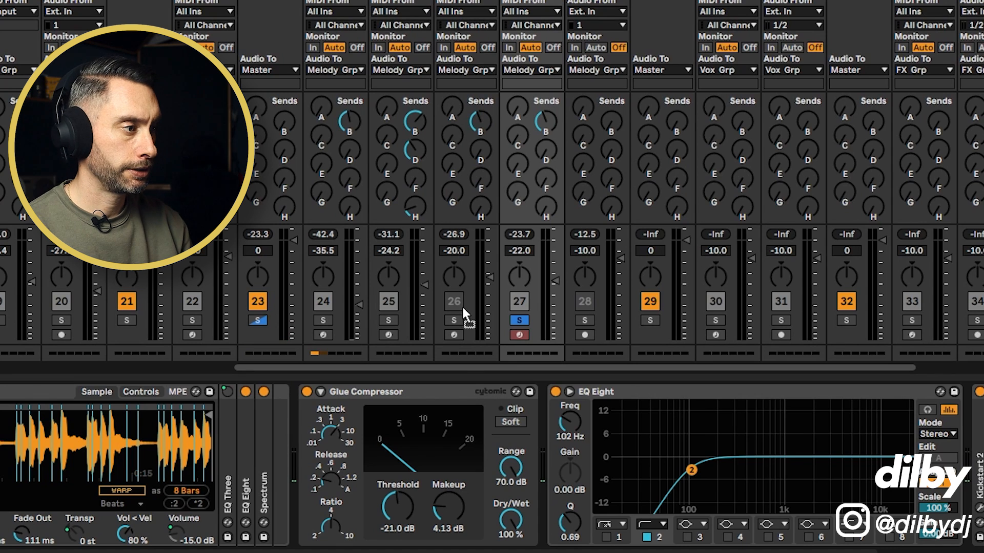
# - Insert an Auto Filter between the Glue Compressor and EQ Eight, with low-pass frequency 532 Hz and resonance 48%
pyautogui.moveTo(462, 305); pyautogui.dragTo(559, 446)
pyautogui.moveTo(791, 436); pyautogui.dragTo(791, 482)
pyautogui.press('space')
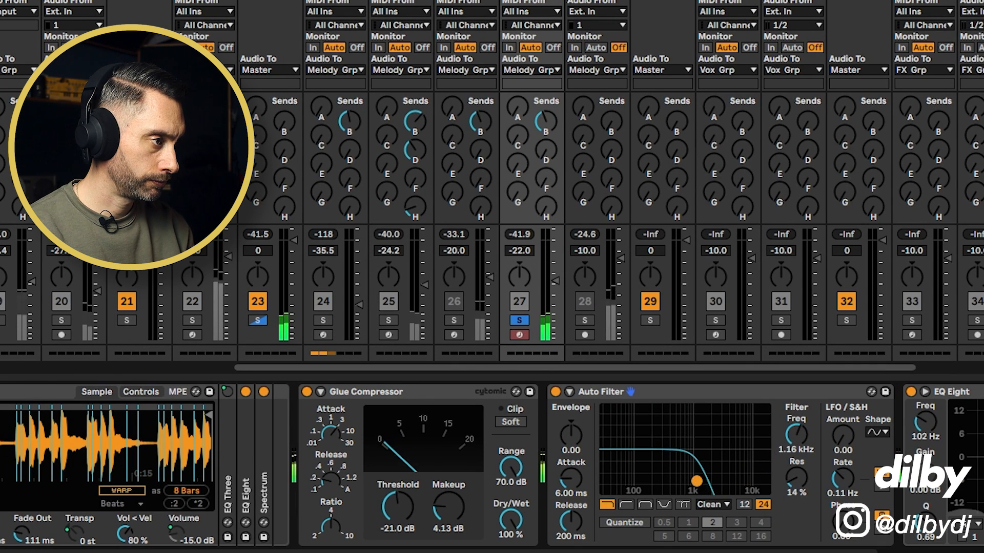
pyautogui.moveTo(696, 481); pyautogui.dragTo(677, 459)
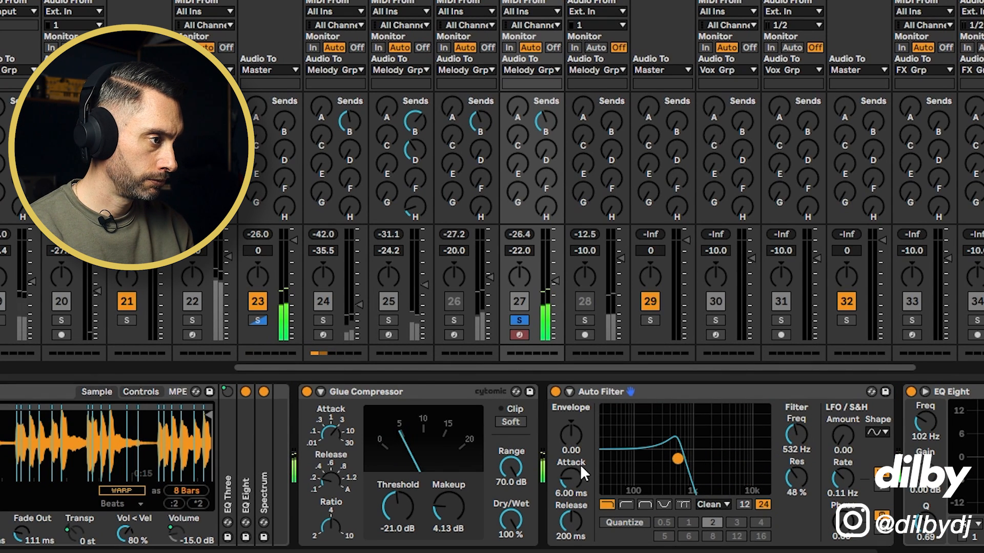
# - Set the Auto Filter's envelope to 40.3, attack 0.10 ms and release 105 ms; unsolo track 27 and set its volume to -22.4 dB
pyautogui.moveTo(571, 435); pyautogui.dragTo(571, 428)
pyautogui.moveTo(569, 481); pyautogui.dragTo(571, 530)
pyautogui.click(519, 321)
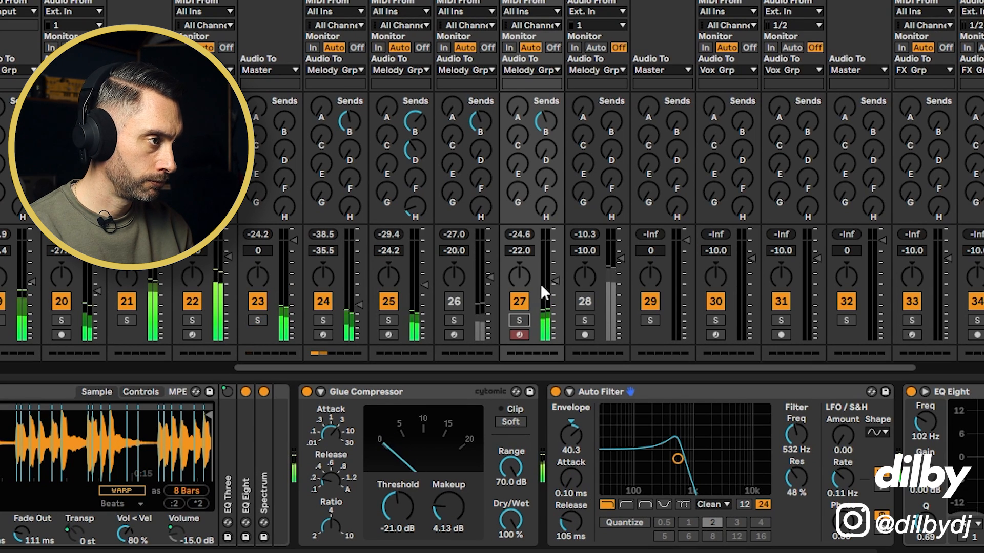
pyautogui.moveTo(556, 280); pyautogui.dragTo(556, 280)
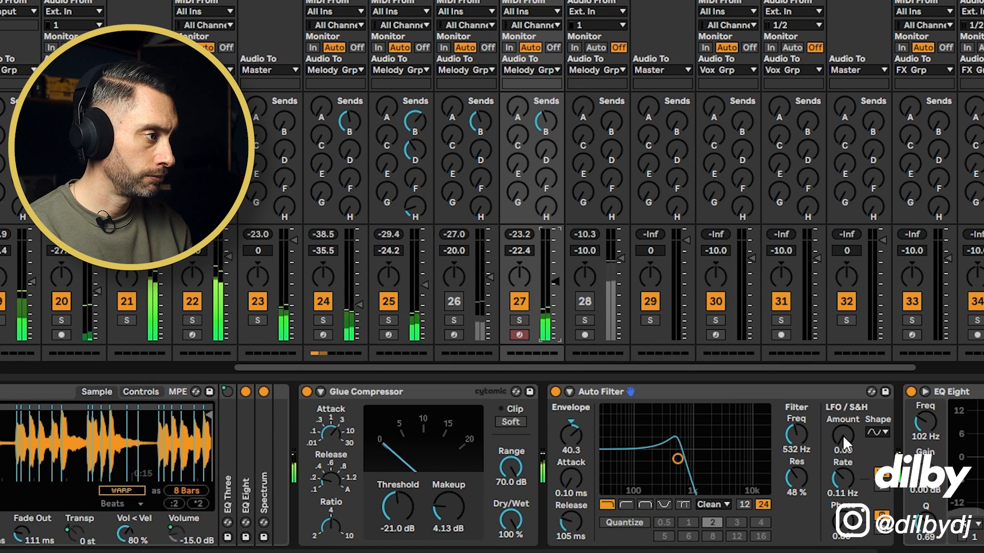
# - Set the Auto Filter's frequency to 430 Hz and resonance to 47%, and use the MS2 circuit with added Drive
pyautogui.moveTo(675, 461); pyautogui.dragTo(672, 459)
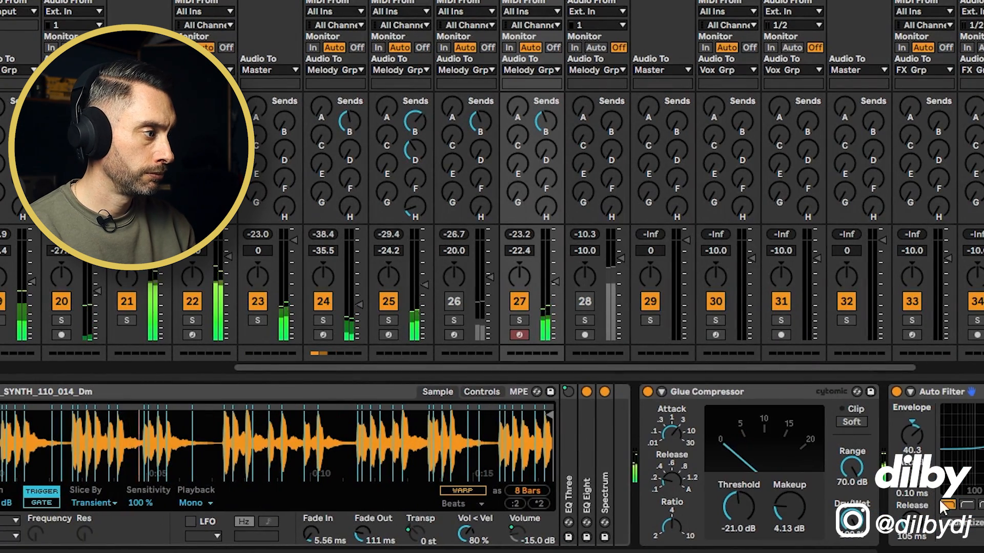
pyautogui.hscroll(5, 513, 462)
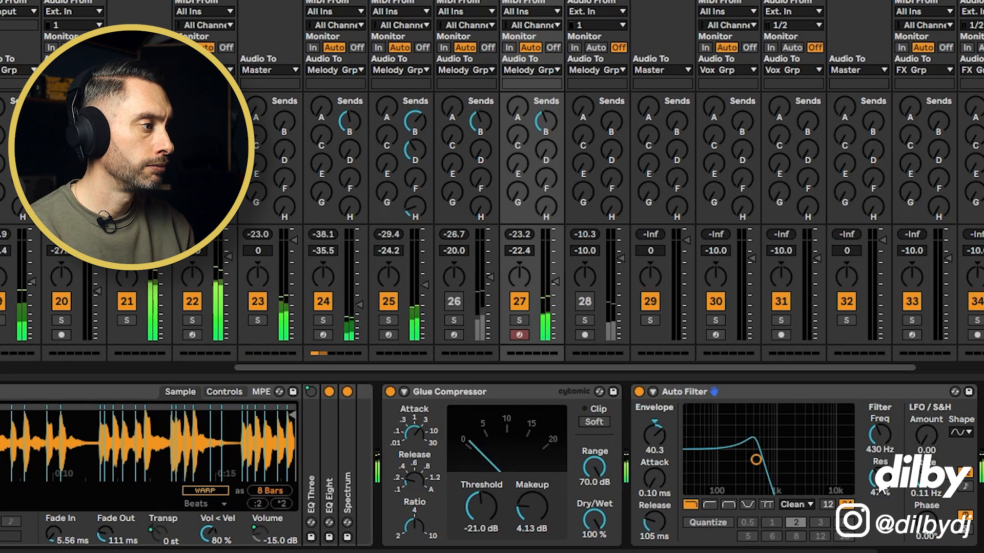
pyautogui.click(802, 504)
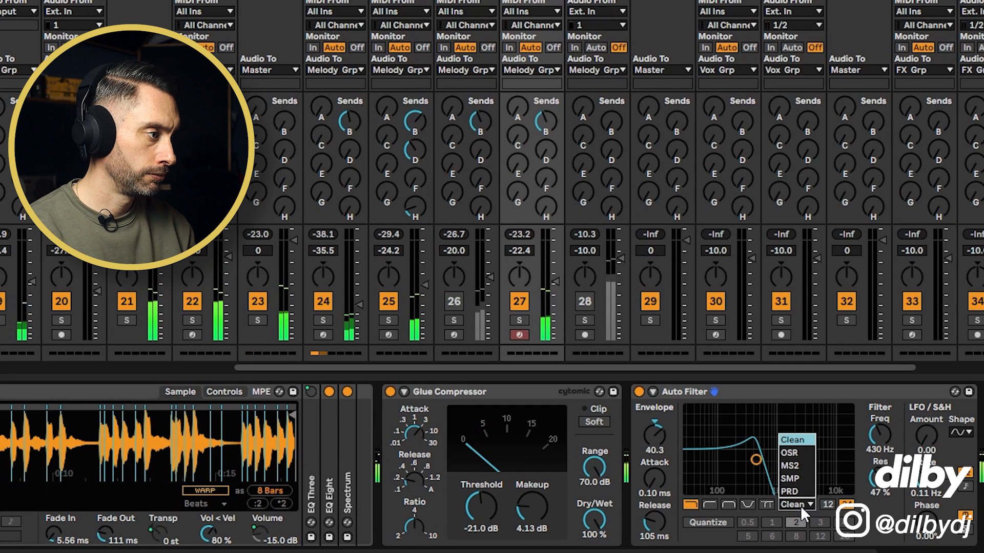
pyautogui.click(797, 465)
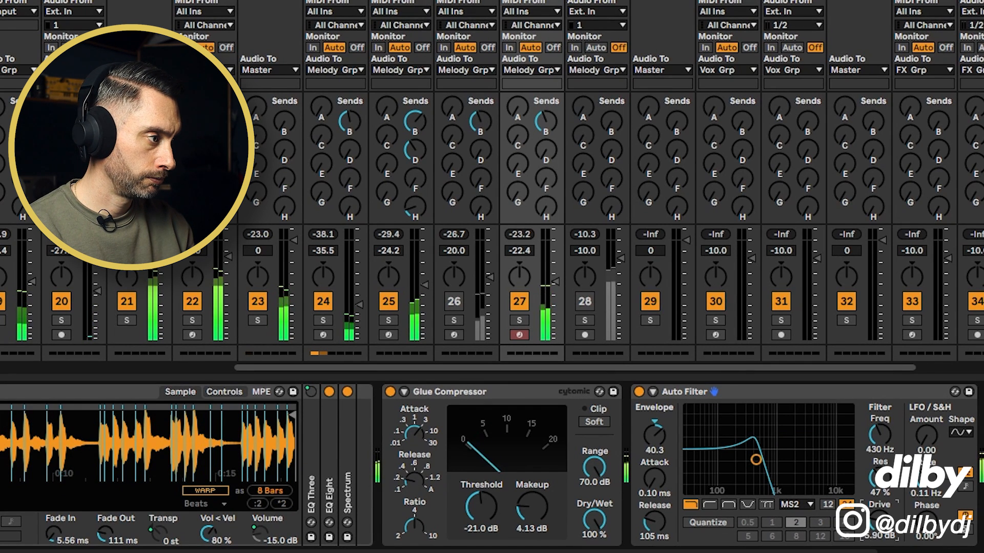
# - Raise send D on ACID track 27 and fine-tune its level during playback
pyautogui.hscroll(-5, 666, 451)
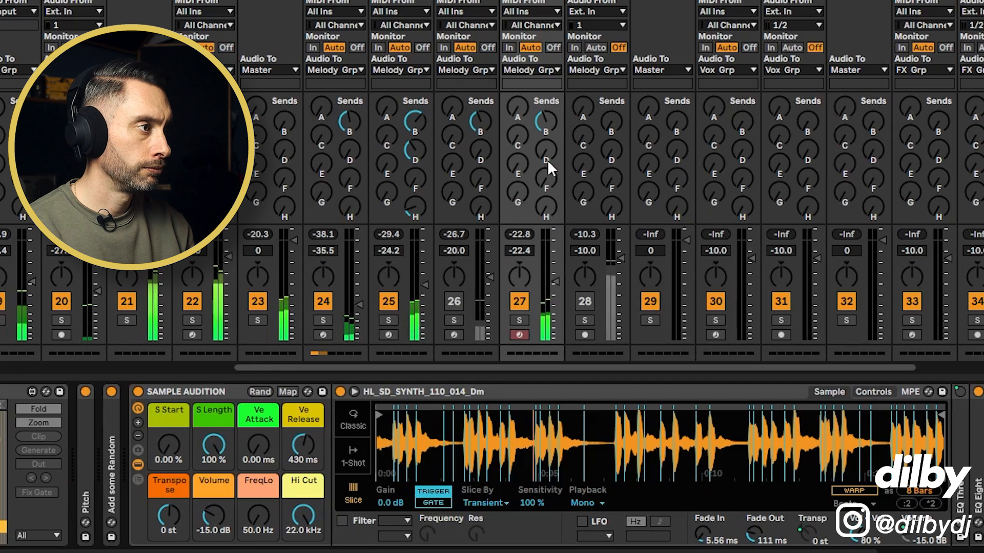
pyautogui.moveTo(547, 159); pyautogui.dragTo(547, 144)
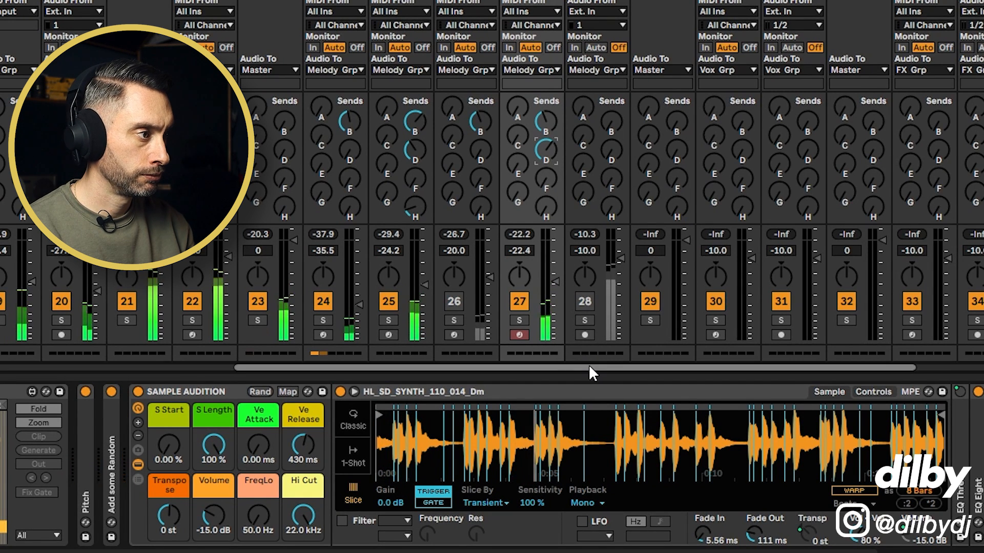
pyautogui.moveTo(588, 365); pyautogui.dragTo(733, 370)
pyautogui.hscroll(5, 492, 461)
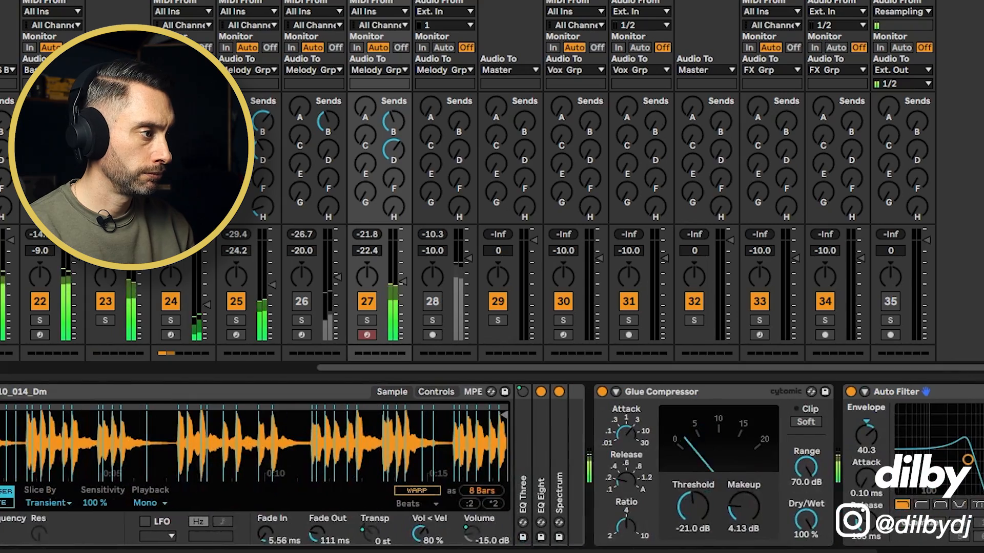
pyautogui.click(398, 150)
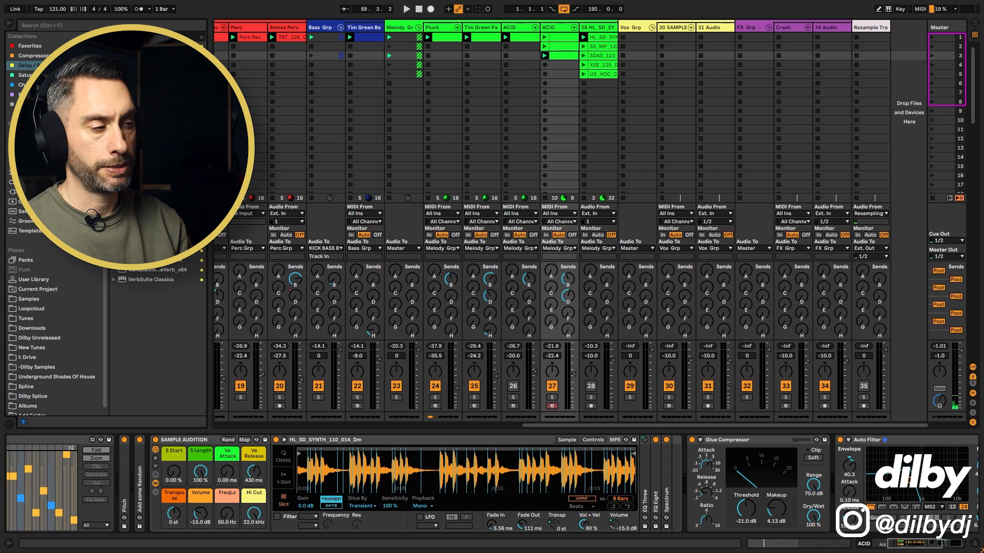
# - Insert an Echo between the Auto Filter and EQ Eight, with 80% feedback, Ping Pong mode and 28% dry/wet
pyautogui.hscroll(5, 862, 476)
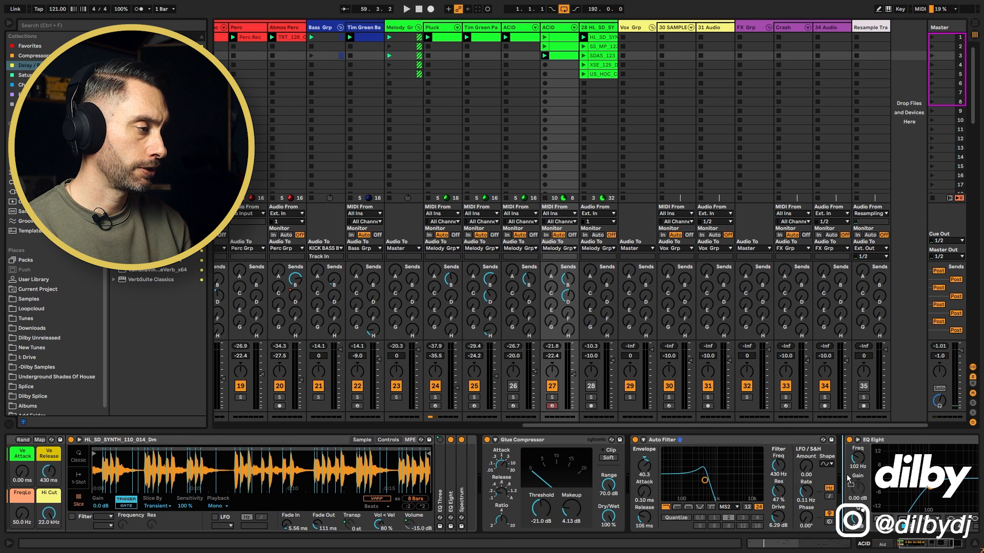
pyautogui.moveTo(848, 479); pyautogui.dragTo(846, 479)
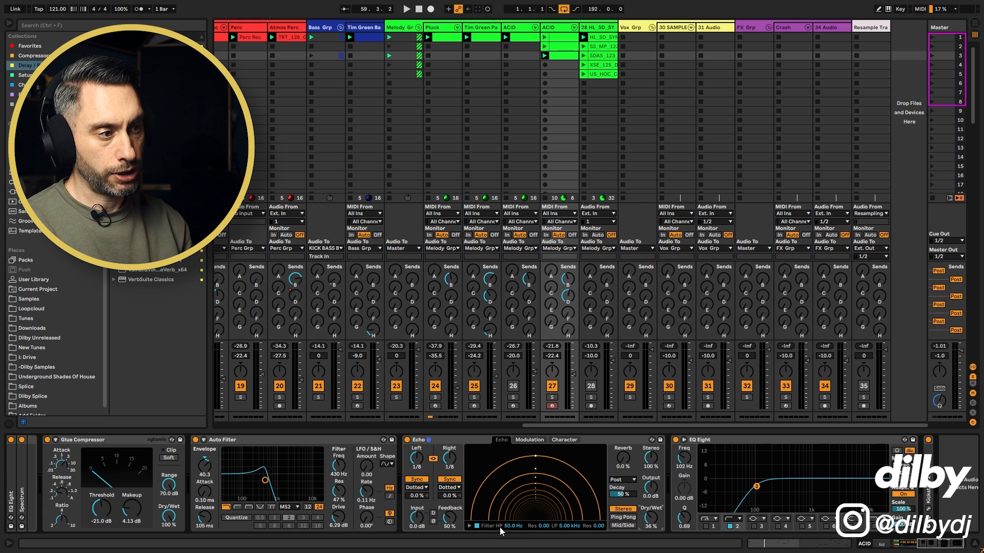
pyautogui.moveTo(446, 526); pyautogui.dragTo(446, 497)
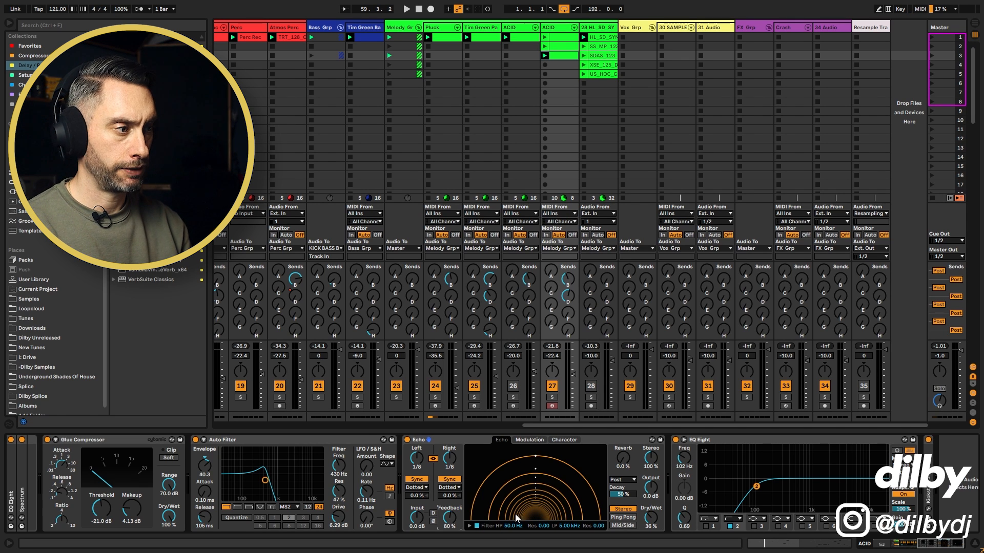
pyautogui.click(623, 517)
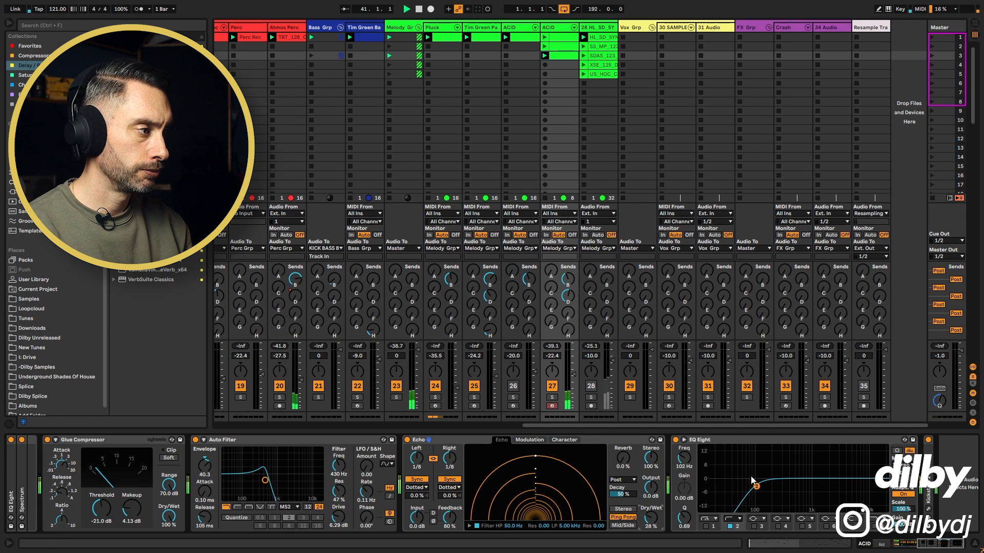
# - Set EQ Eight's low cut to 220 Hz, Auto Filter to 344 Hz with 7.05 dB Drive, and track 27's volume to -21.4 dB; solo it
pyautogui.press('space')
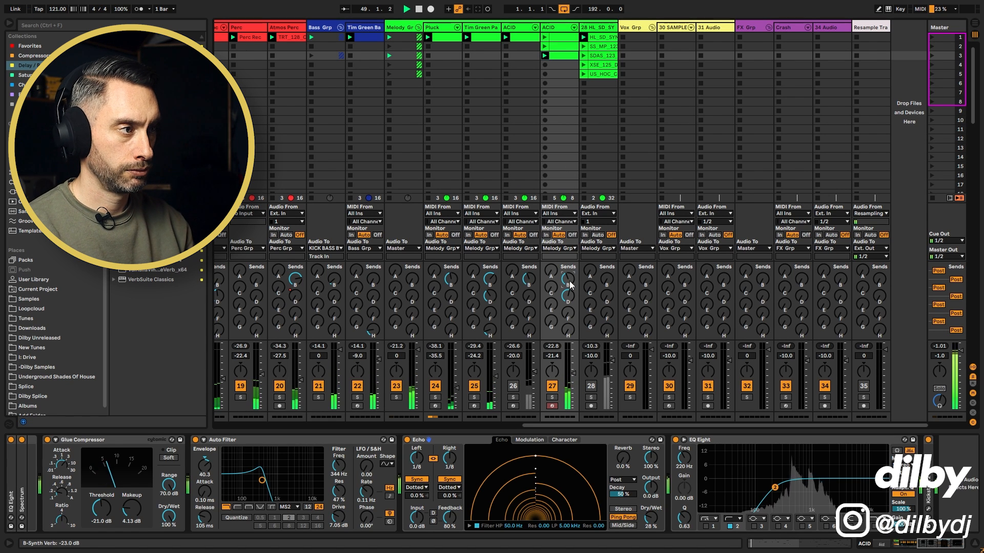
pyautogui.click(552, 397)
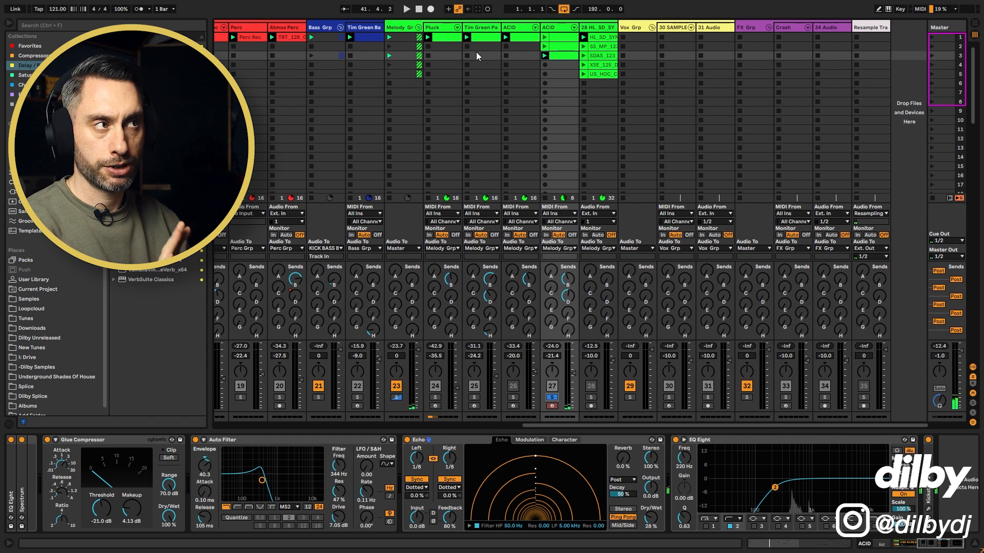
# - Solo and play the original HL_SD_SYNTH loop on track 28, and solo ACID track 27 to compare the two
pyautogui.moveTo(477, 56); pyautogui.dragTo(524, 79)
pyautogui.click(607, 83)
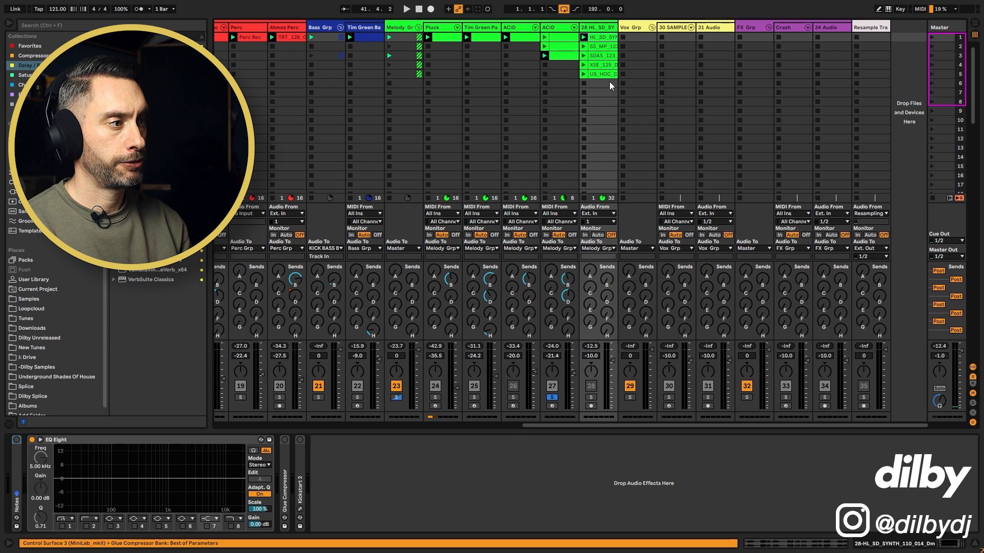
pyautogui.click(592, 397)
pyautogui.click(587, 39)
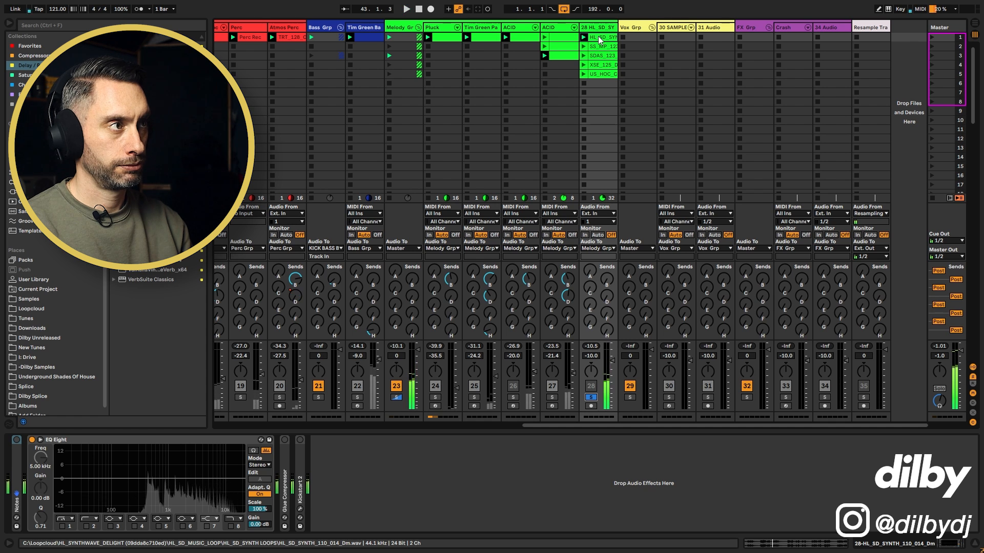
pyautogui.press('space')
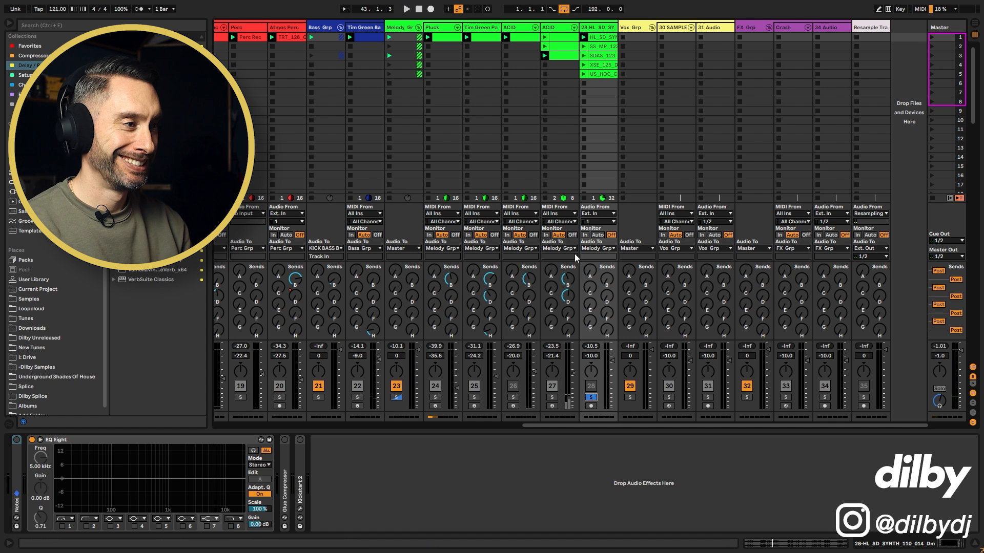
pyautogui.click(551, 397)
pyautogui.press('space')
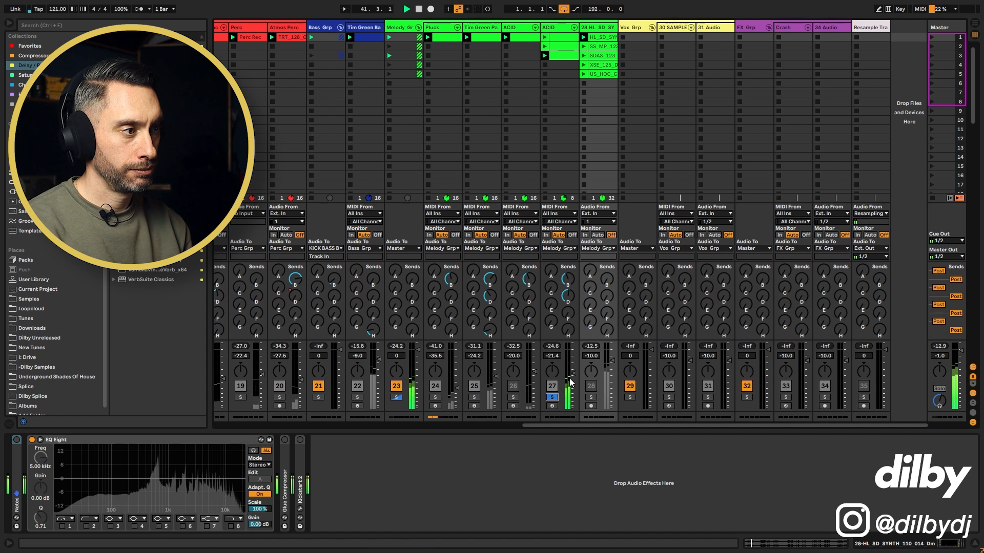
# - Unsolo ACID track 27, set its volume to -18 dB, and show its devices again
pyautogui.click(552, 399)
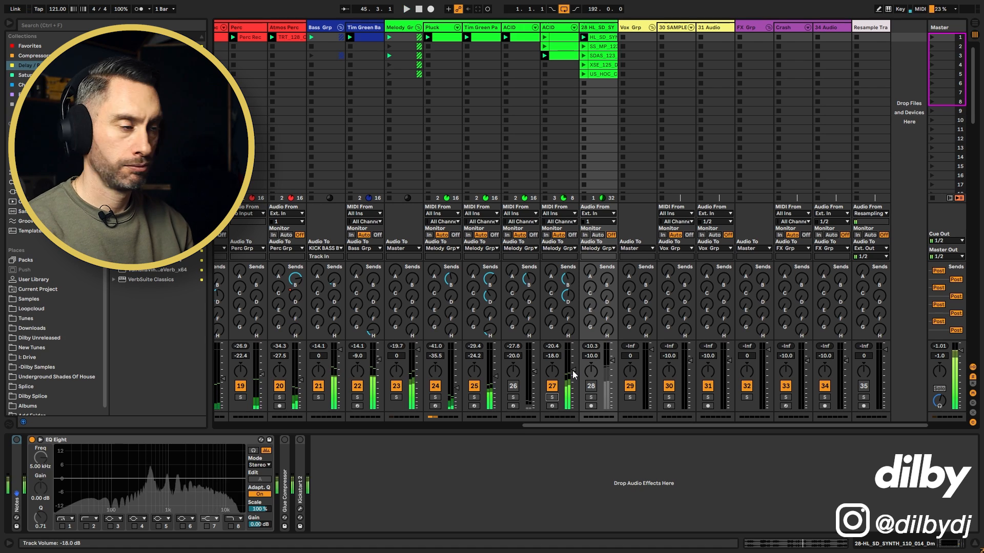
pyautogui.click(565, 36)
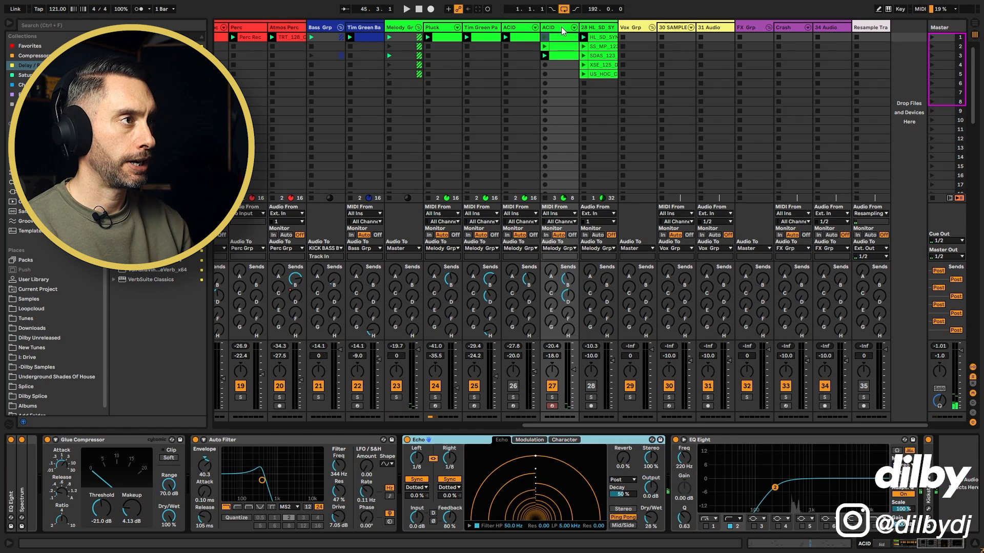
# - Set track 30's vocal Simpler to Slice mode and copy the Aicd, Pitch and Add some Random devices onto it from ACID track 27
pyautogui.click(675, 26)
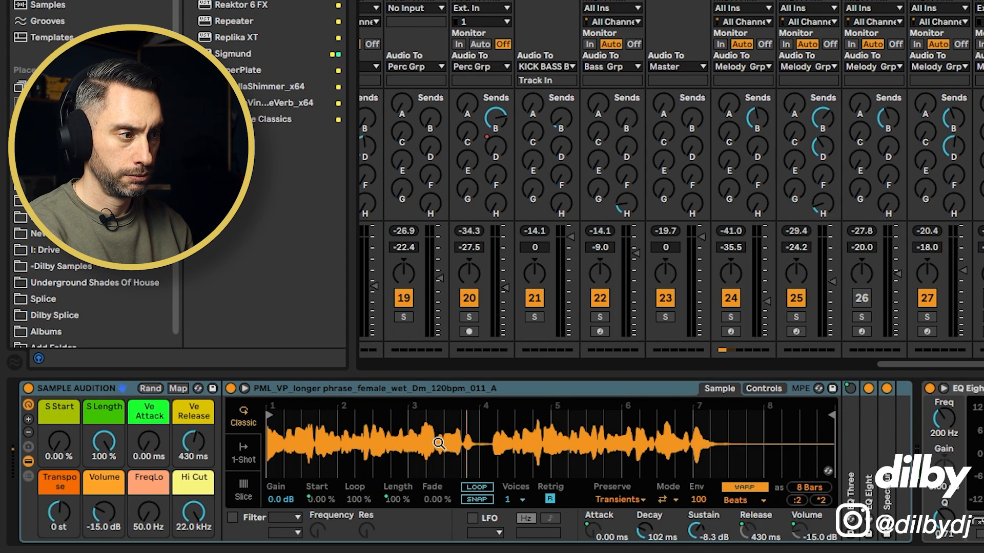
pyautogui.click(247, 482)
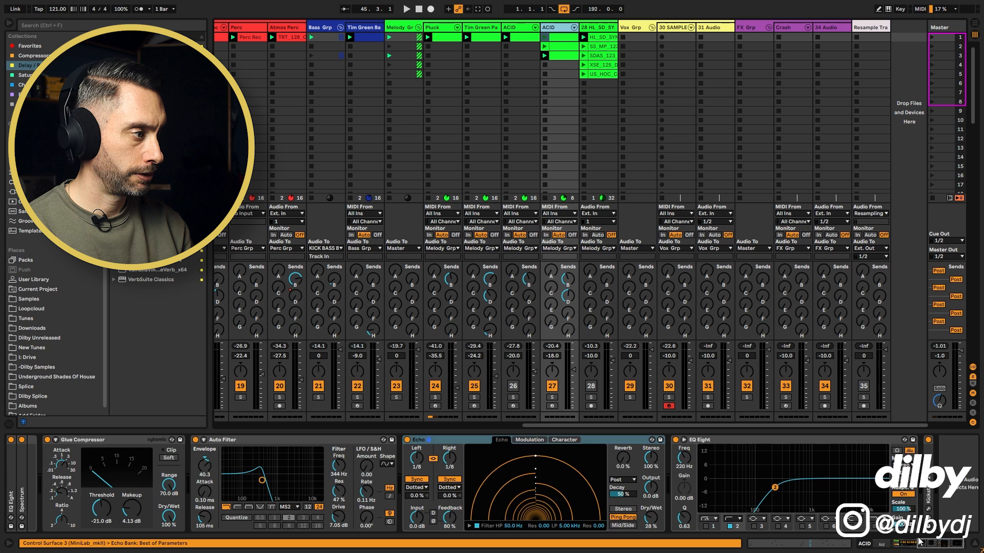
pyautogui.moveTo(935, 541); pyautogui.dragTo(833, 541)
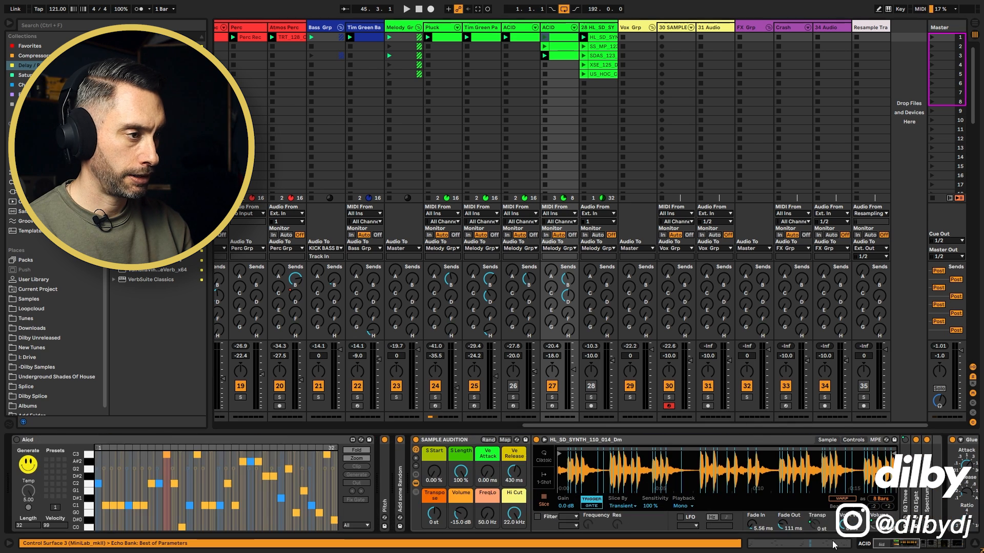
pyautogui.click(225, 442)
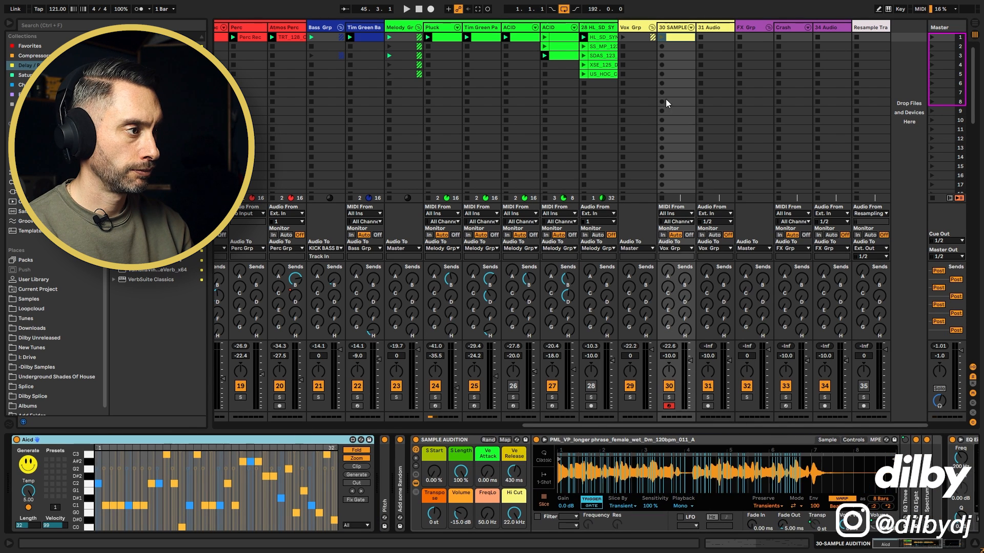
# - Play and solo track 30, generating new Aicd patterns to audition different sequences of the sliced vocal
pyautogui.press('space')
pyautogui.click(668, 397)
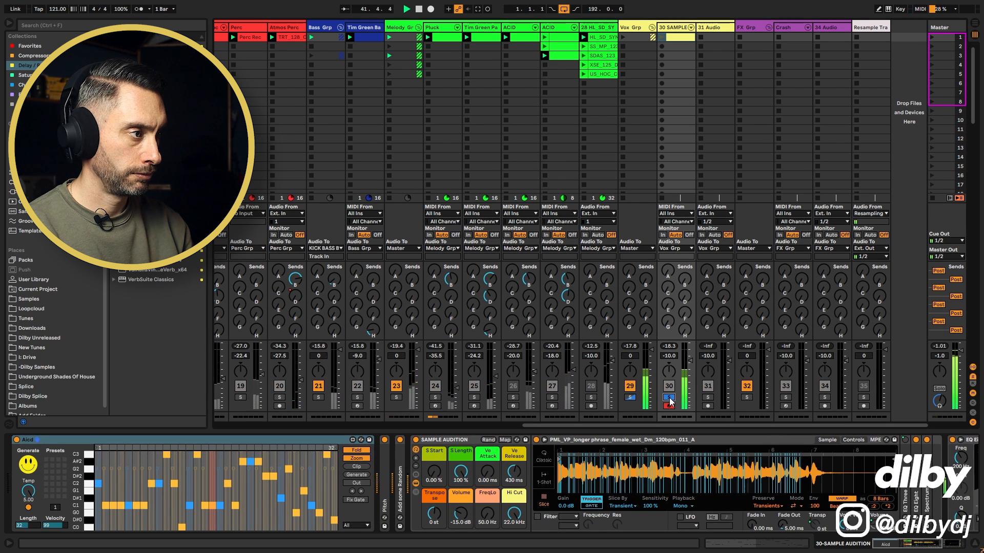
pyautogui.moveTo(889, 544)
pyautogui.mouseDown()
pyautogui.moveTo(903, 546)
pyautogui.moveTo(884, 545)
pyautogui.mouseUp()
pyautogui.click(29, 466)
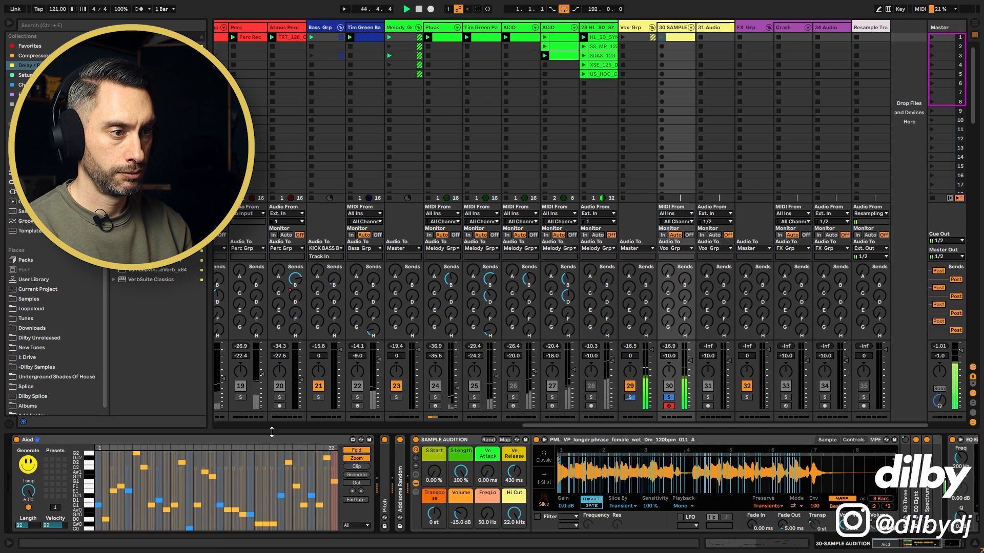
pyautogui.click(28, 467)
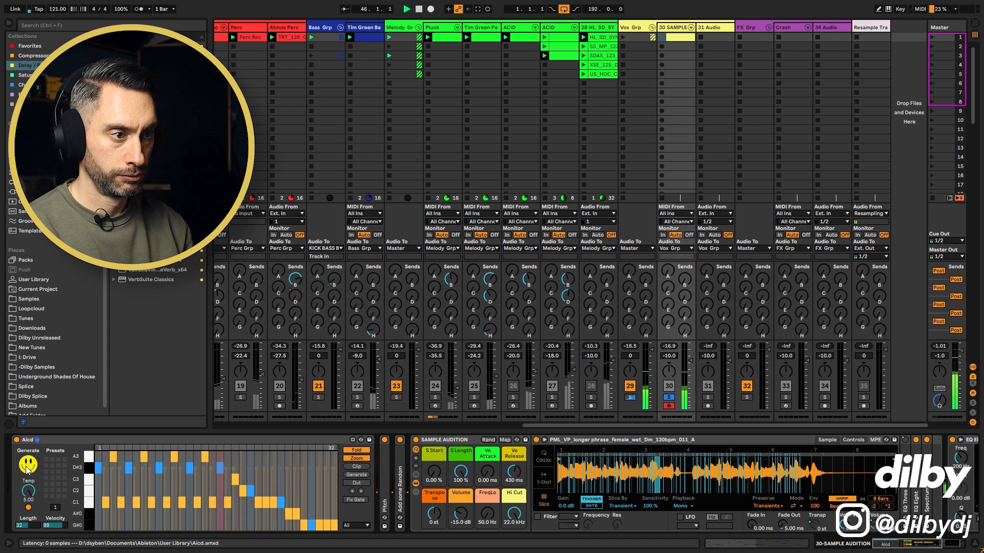
pyautogui.click(29, 467)
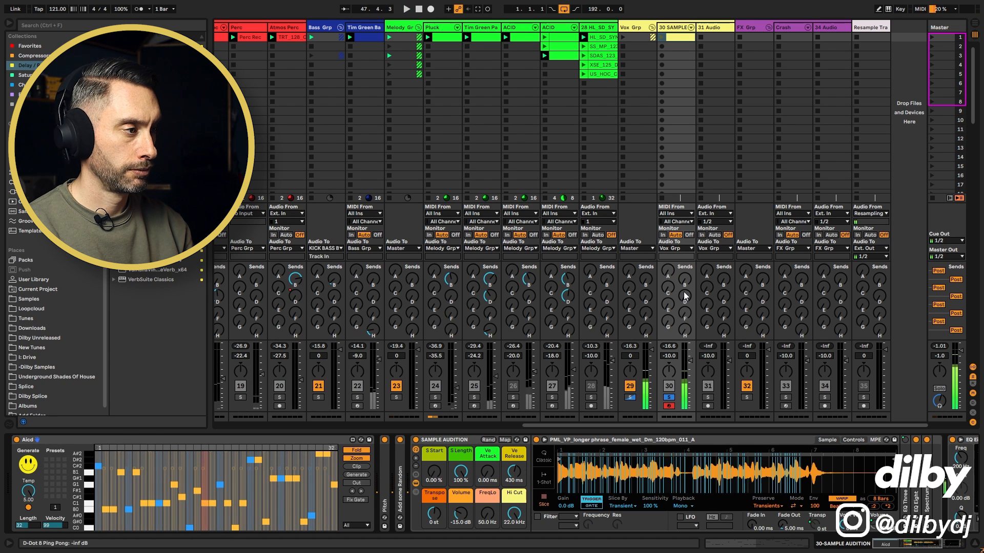
# - Raise track 30's sends B and D, and set its Kickstart 2 to the second curve shape at 66% mix
pyautogui.moveTo(916, 547); pyautogui.dragTo(921, 550)
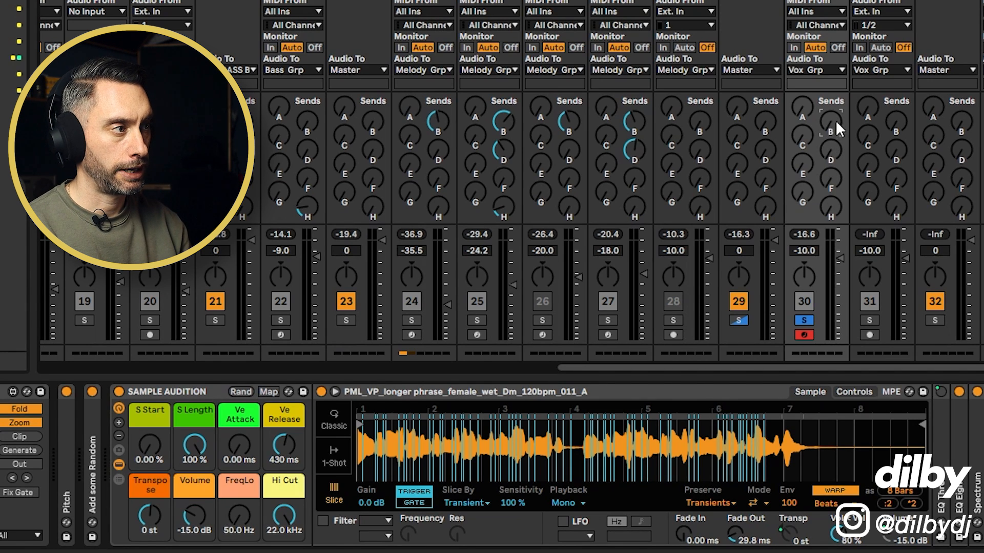
pyautogui.moveTo(831, 123)
pyautogui.mouseDown()
pyautogui.moveTo(830, 150)
pyautogui.moveTo(829, 137)
pyautogui.mouseUp()
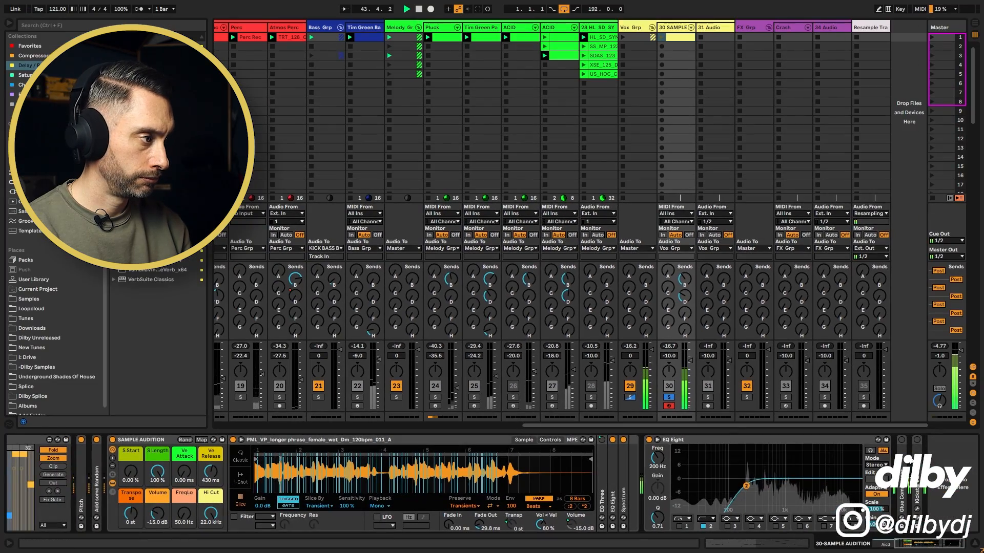
pyautogui.click(917, 509)
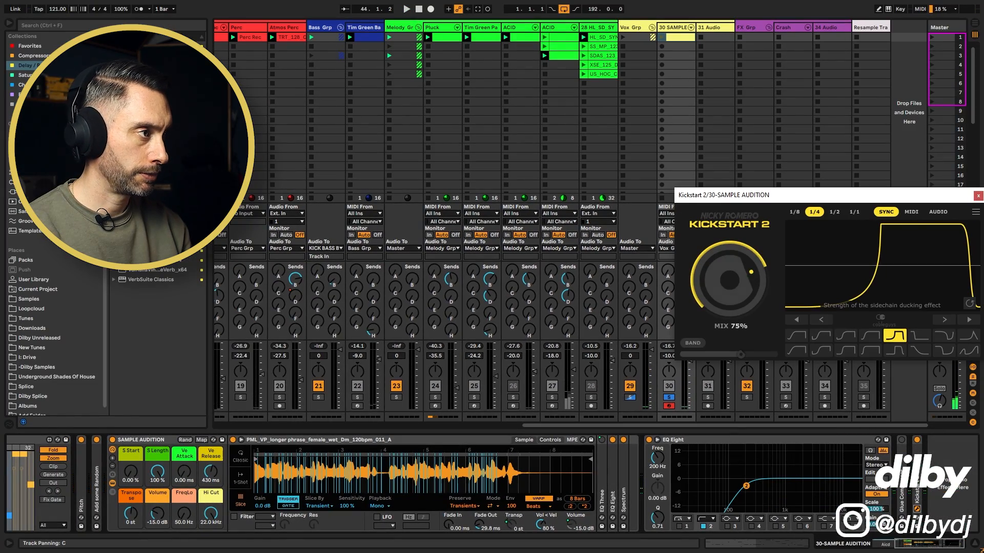
pyautogui.click(821, 336)
pyautogui.press('space')
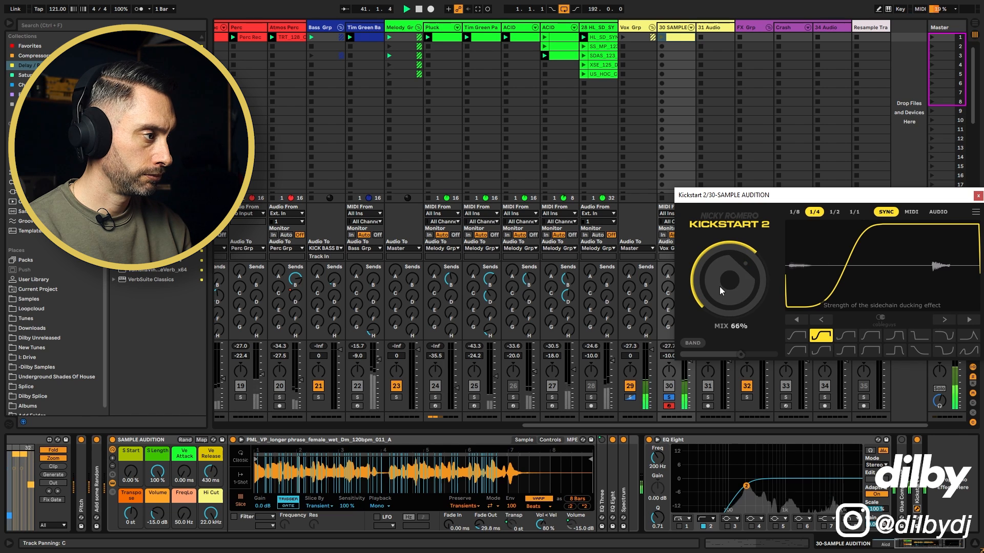
pyautogui.moveTo(758, 195); pyautogui.dragTo(445, 161)
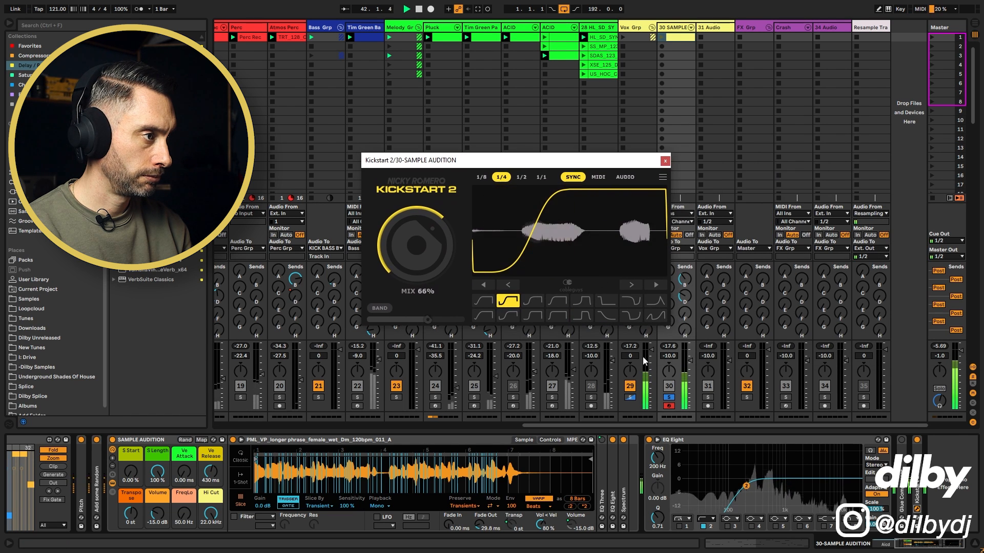
# - Set track 30's volume to -17.7 dB and unsolo it to hear the vocal in the full mix
pyautogui.moveTo(695, 368); pyautogui.dragTo(674, 399)
pyautogui.click(668, 397)
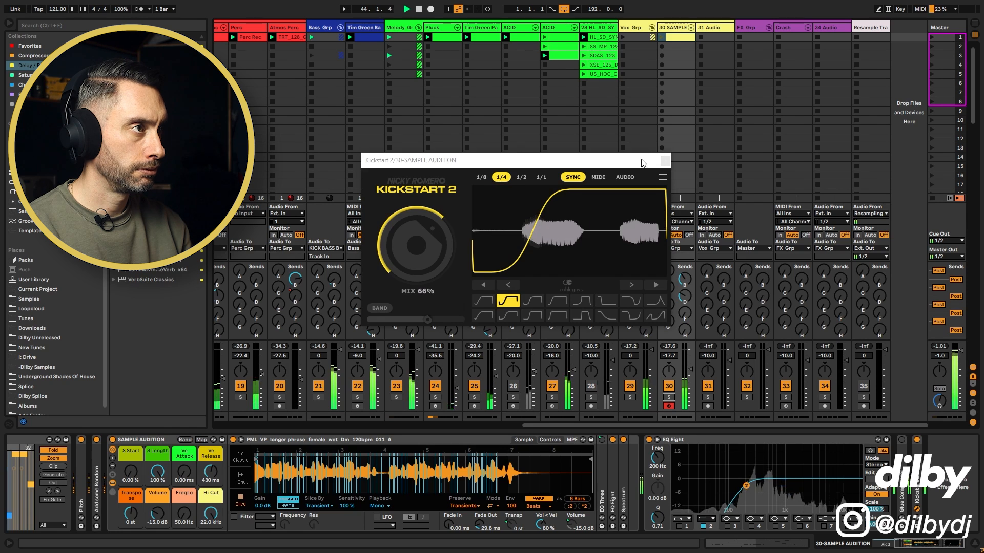
pyautogui.moveTo(641, 161); pyautogui.dragTo(587, 120)
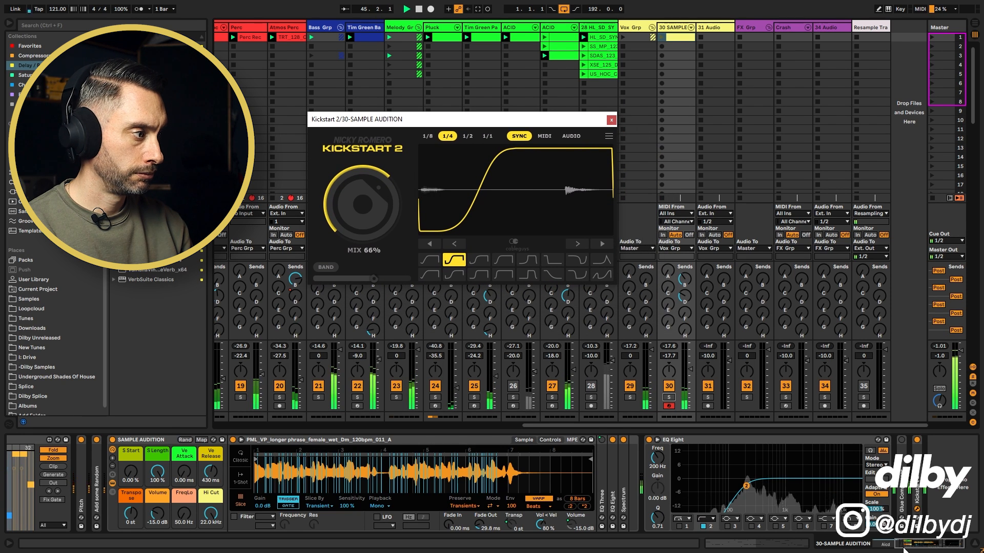
# - Generate further Aicd patterns for the vocal slices on track 30 while the full mix plays
pyautogui.moveTo(921, 546); pyautogui.dragTo(902, 546)
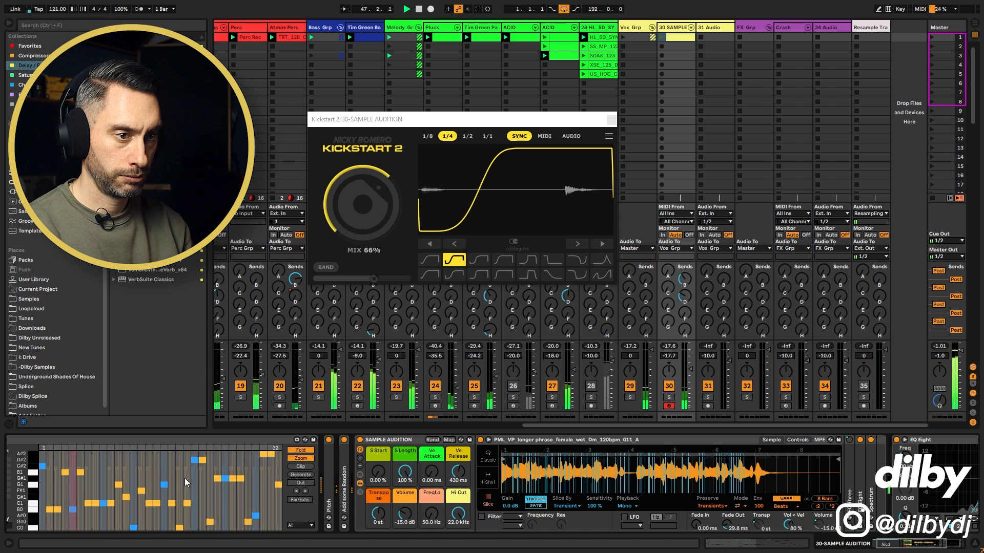
pyautogui.moveTo(895, 546); pyautogui.dragTo(882, 548)
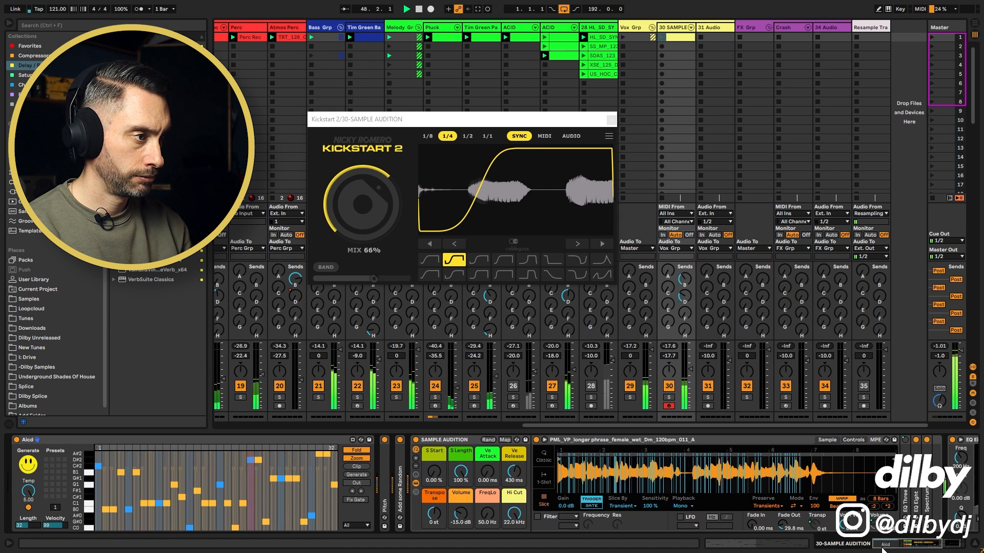
pyautogui.click(29, 466)
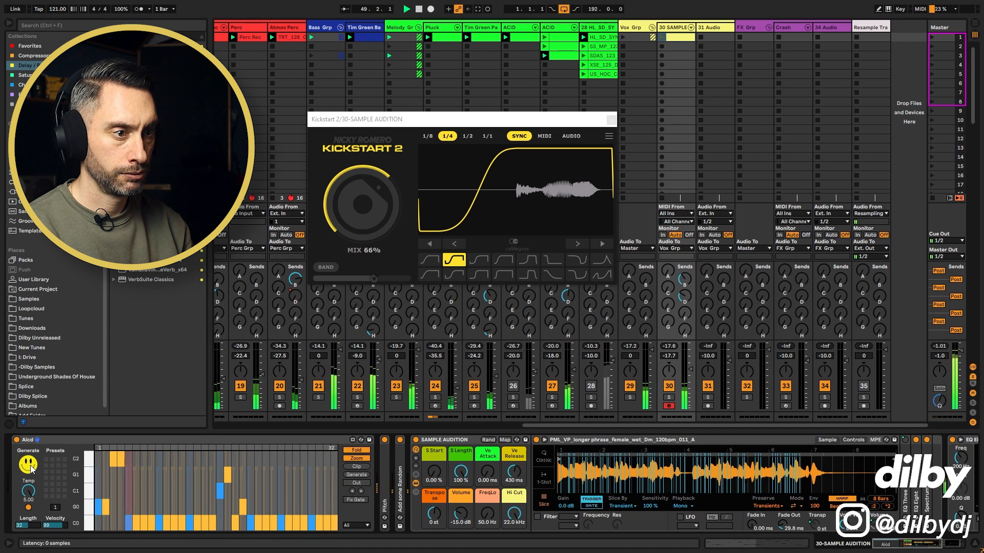
pyautogui.click(30, 466)
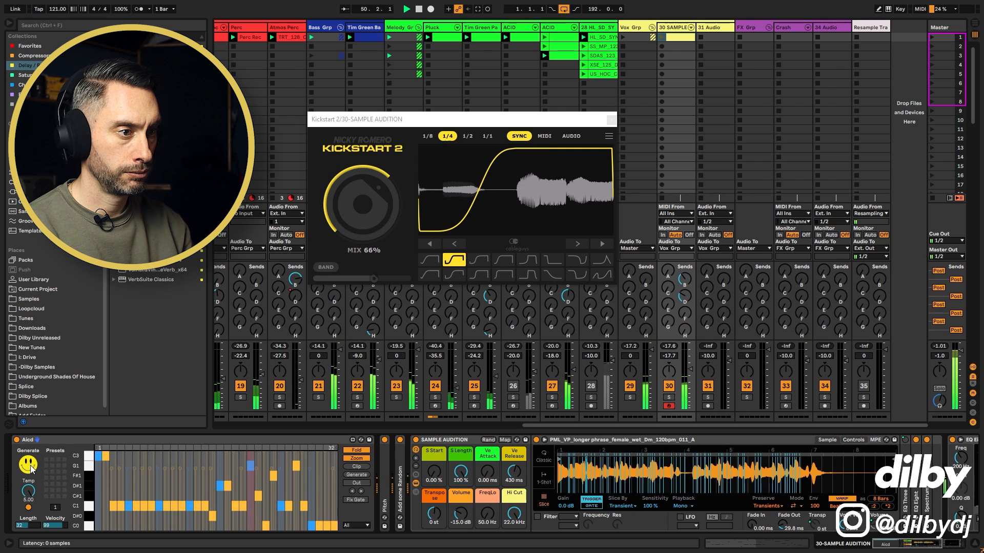
pyautogui.click(30, 466)
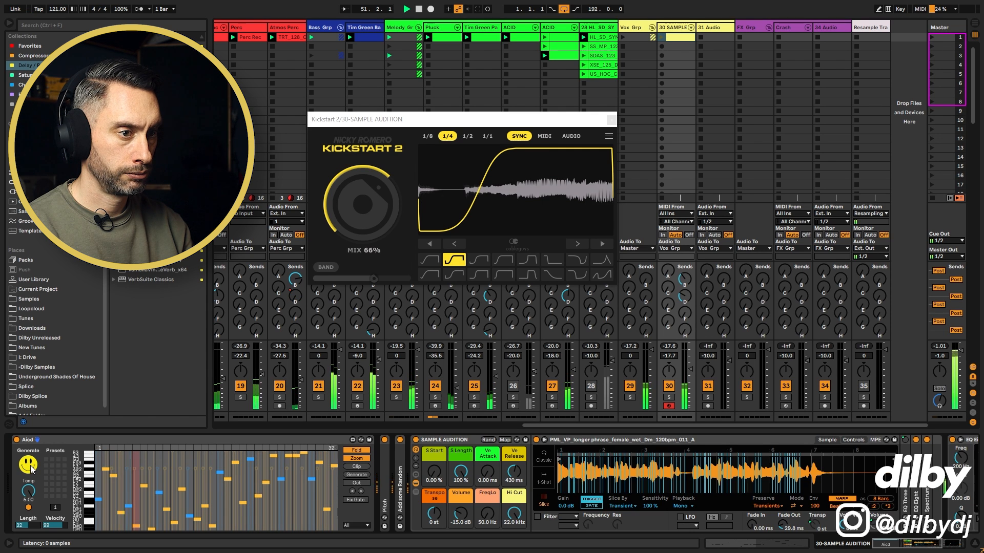
pyautogui.click(30, 465)
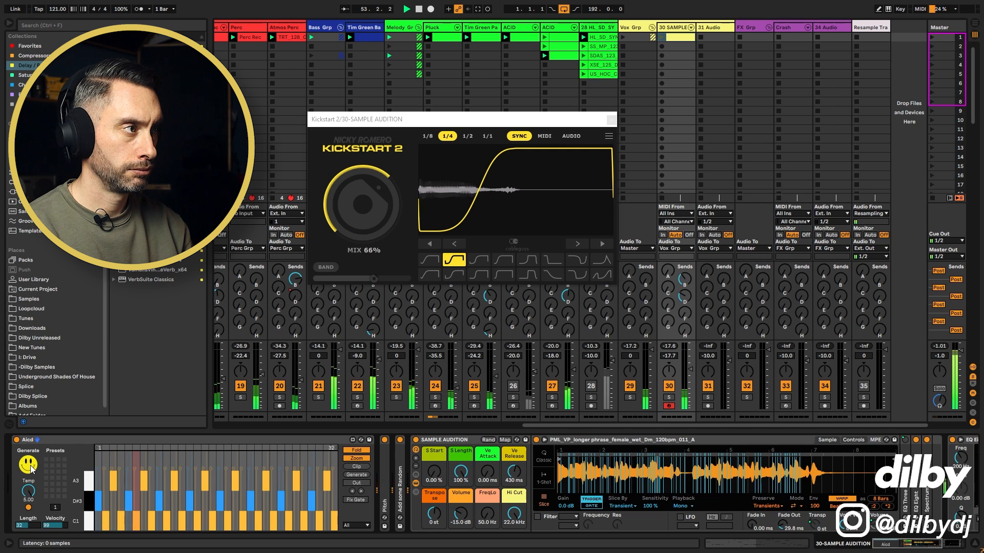
pyautogui.click(29, 465)
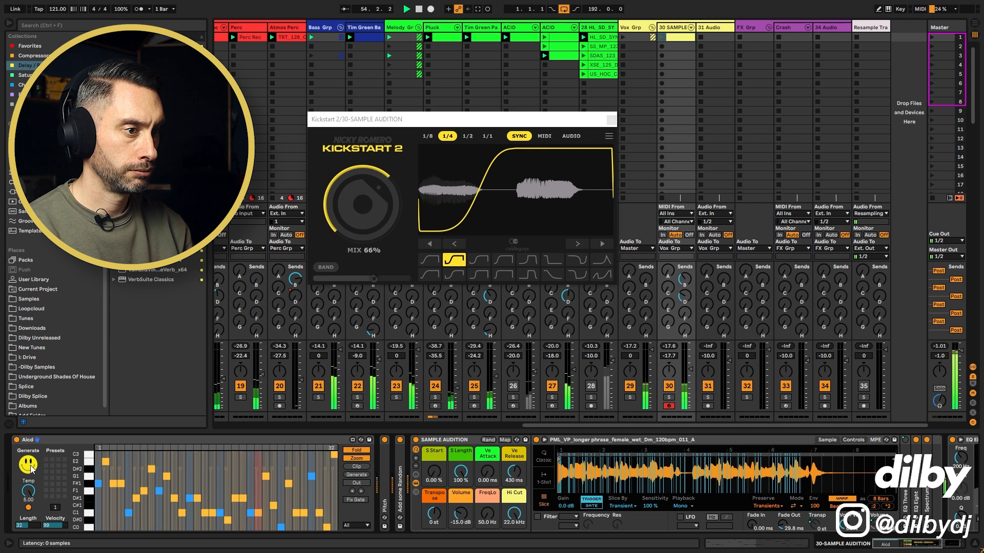
pyautogui.click(30, 465)
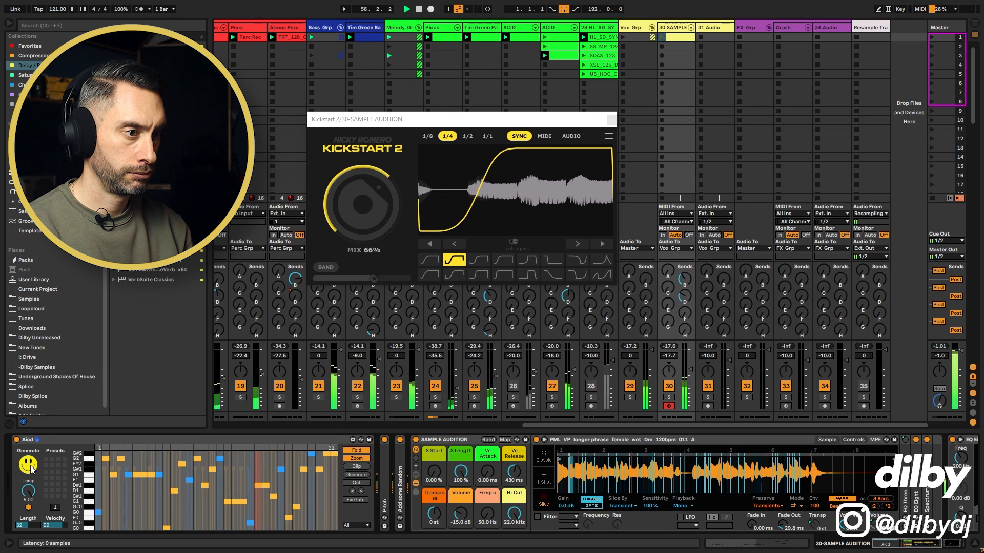
# - Stop playback, write the Aicd pattern to a clip in track 30's second slot and open that clip's notes
pyautogui.press('space')
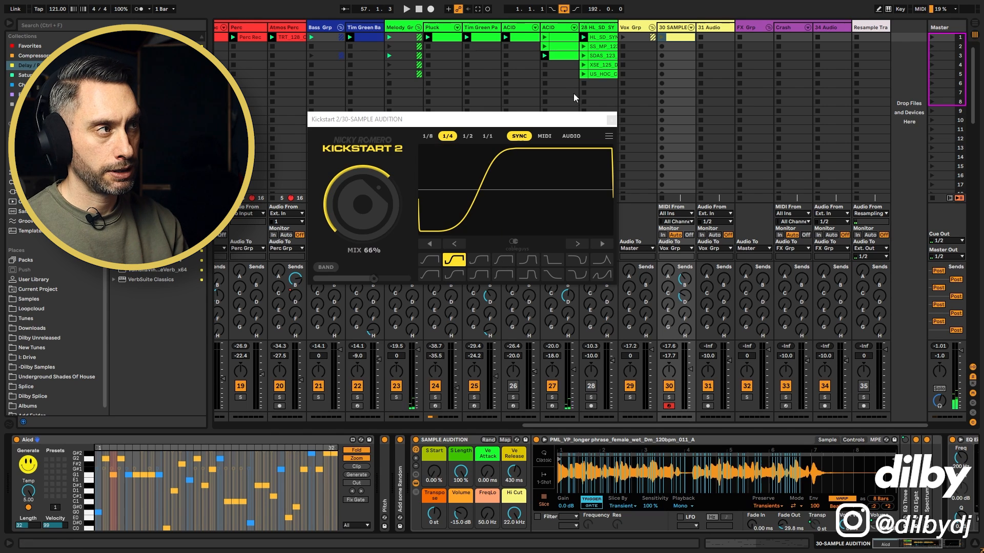
pyautogui.click(359, 472)
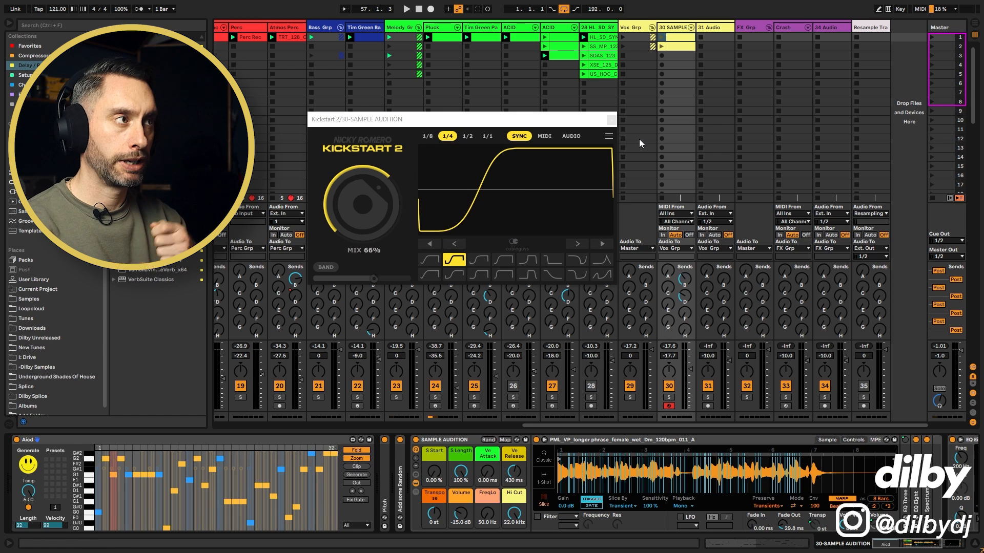
pyautogui.doubleClick(676, 47)
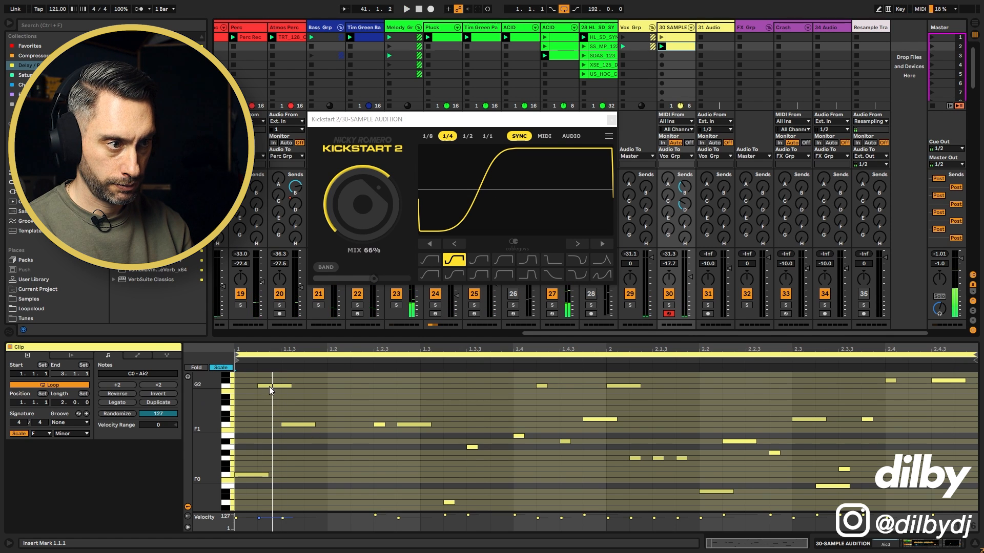
# - Deactivate the clip's notes from 1.1.1 through 2.2.4, leaving the final notes active, and play it back to check
pyautogui.click(302, 425)
pyautogui.press('space')
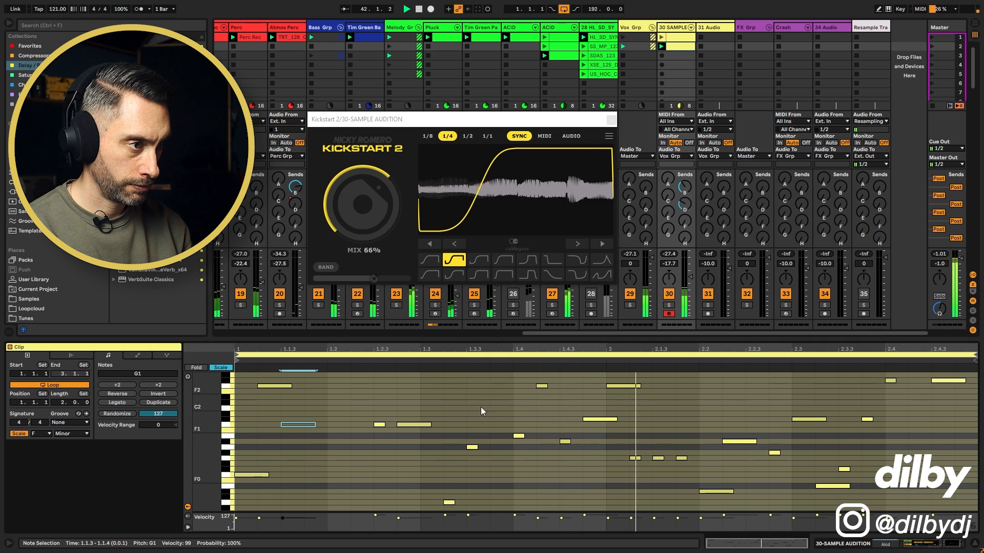
pyautogui.moveTo(373, 373); pyautogui.dragTo(757, 522)
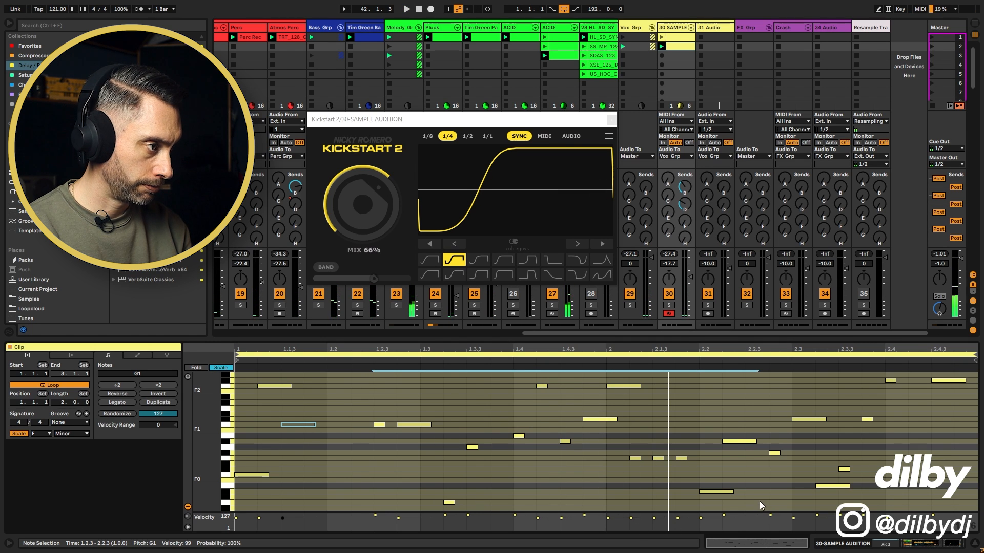
pyautogui.moveTo(358, 376); pyautogui.dragTo(783, 520)
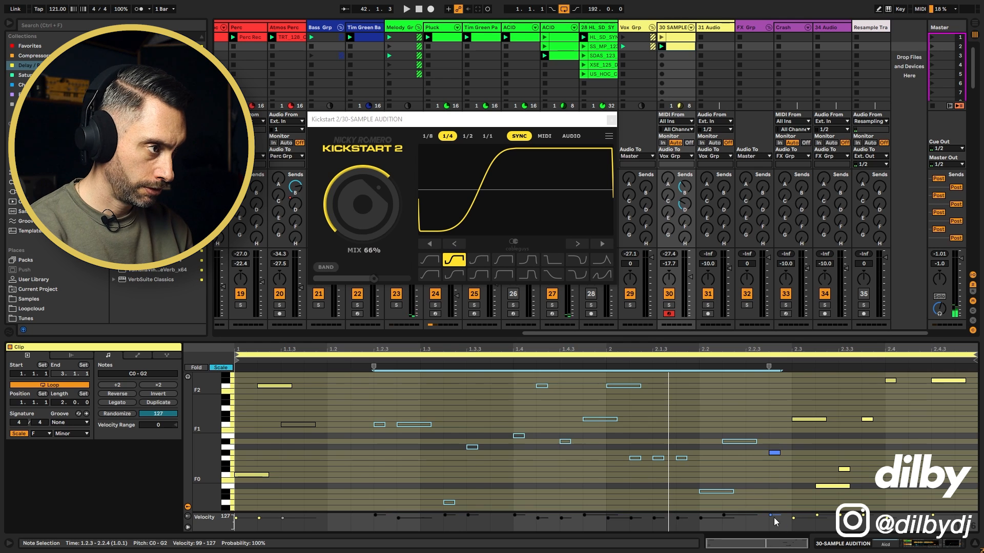
pyautogui.press('space')
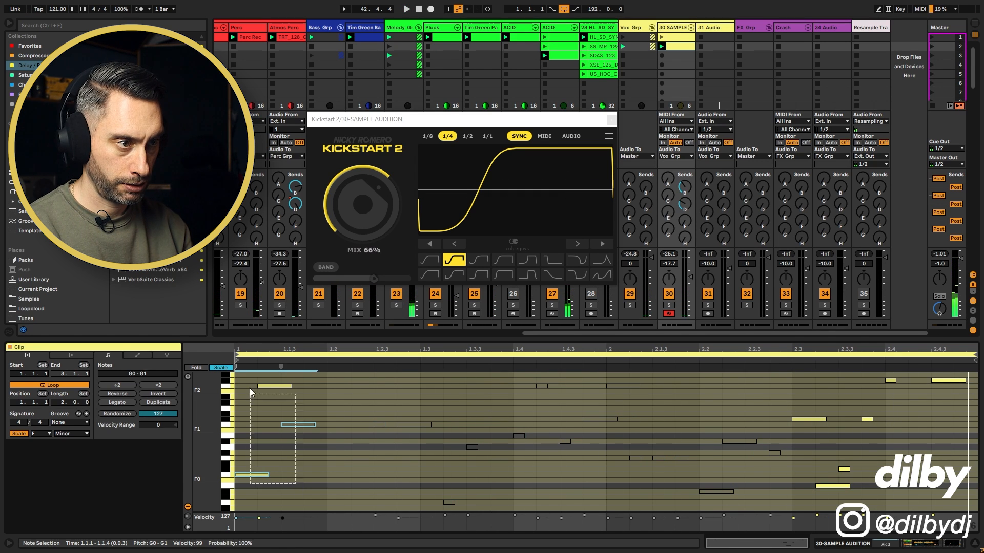
pyautogui.moveTo(250, 388); pyautogui.dragTo(247, 377)
pyautogui.press('space')
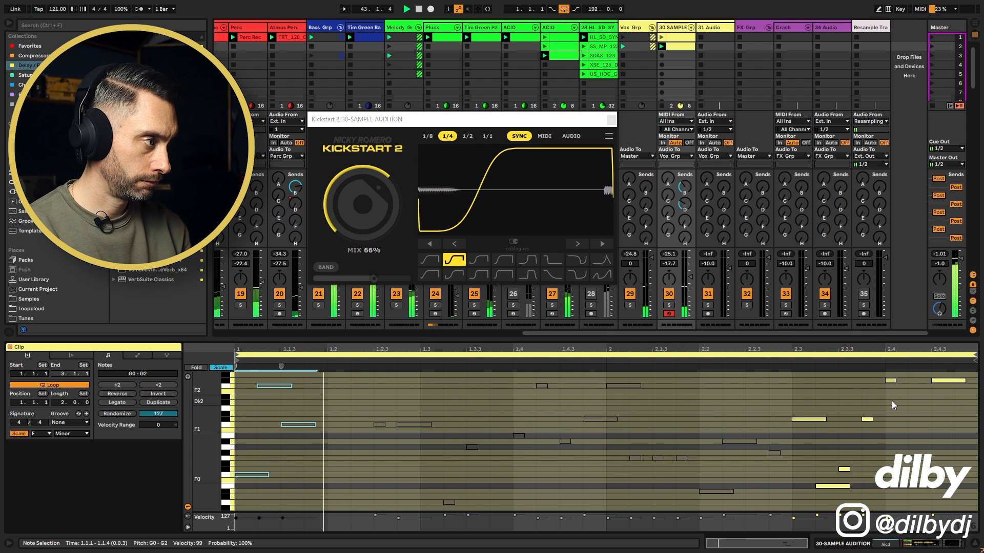
# - Shorten the Ab2 note at 2.4.3, copy it and the Ab2 note at 2.4.1 to 1.4.3 and 1.4.1, and play the result
pyautogui.moveTo(964, 382); pyautogui.dragTo(945, 381)
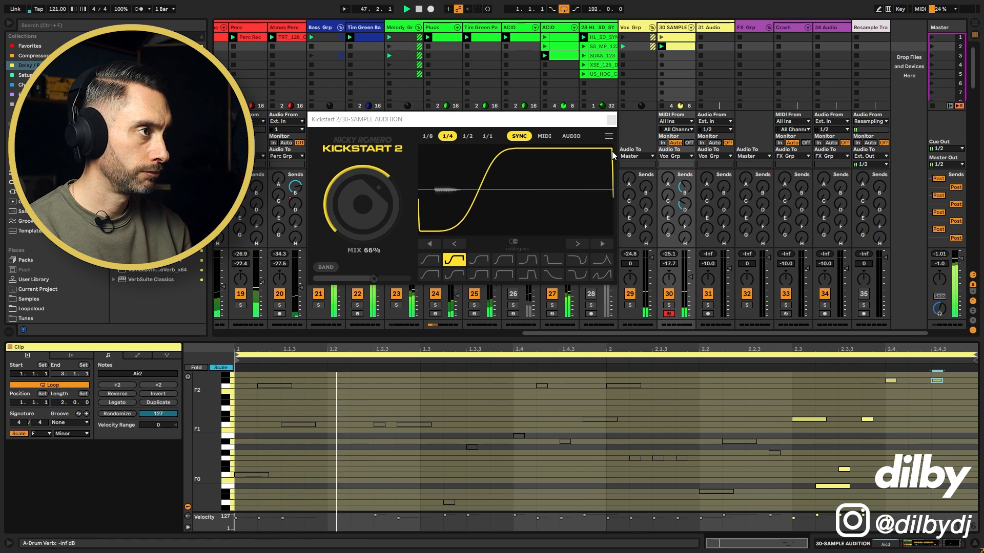
pyautogui.click(612, 121)
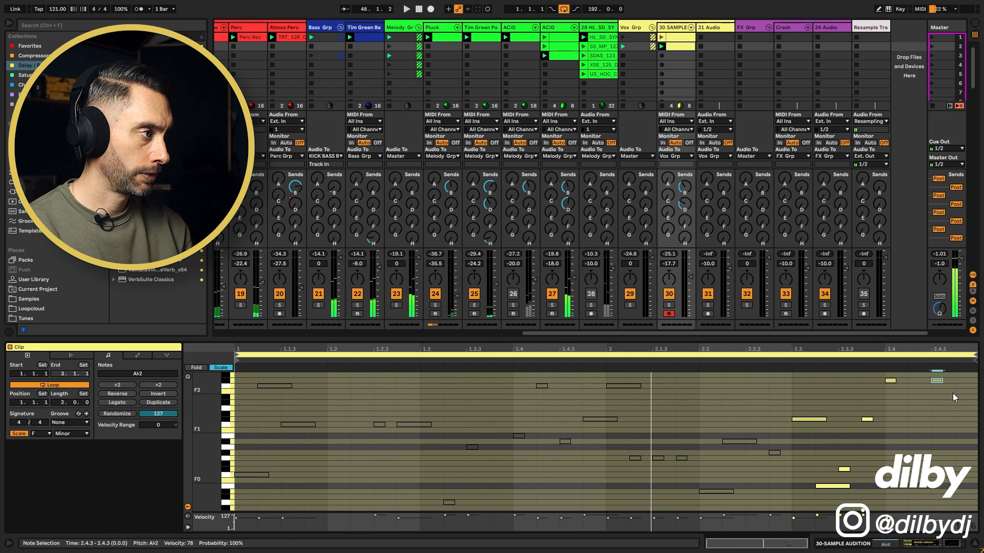
pyautogui.keyDown('shift'); pyautogui.click(890, 381); pyautogui.keyUp('shift')
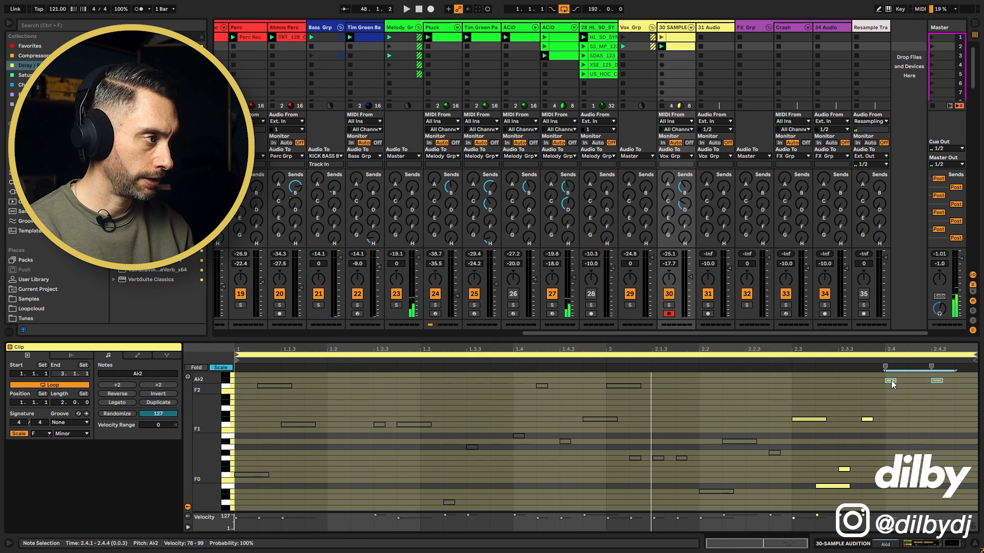
pyautogui.moveTo(839, 381); pyautogui.dragTo(528, 384)
pyautogui.press('space')
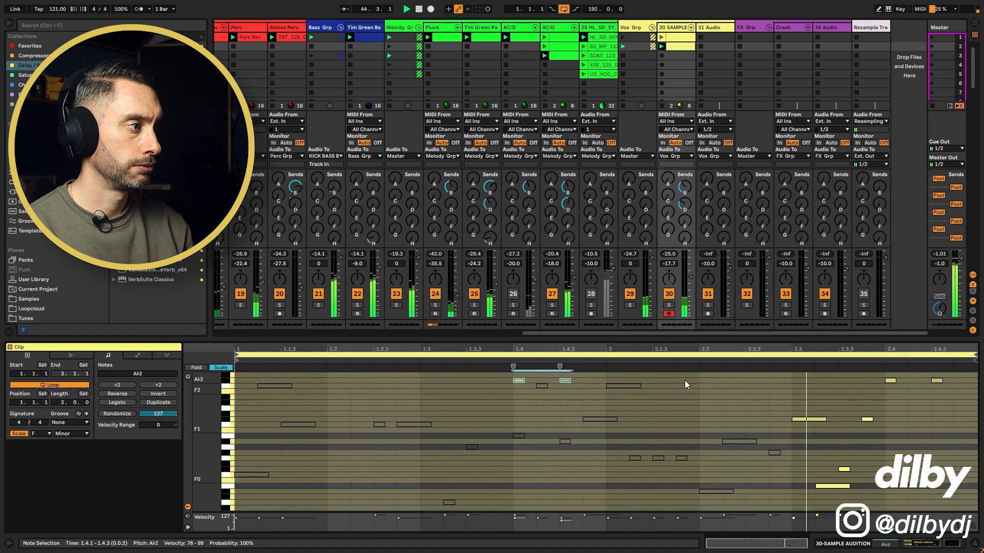
# - Raise the volume of the vocal slice track 30 to -16 dB and solo the track
pyautogui.click(691, 285)
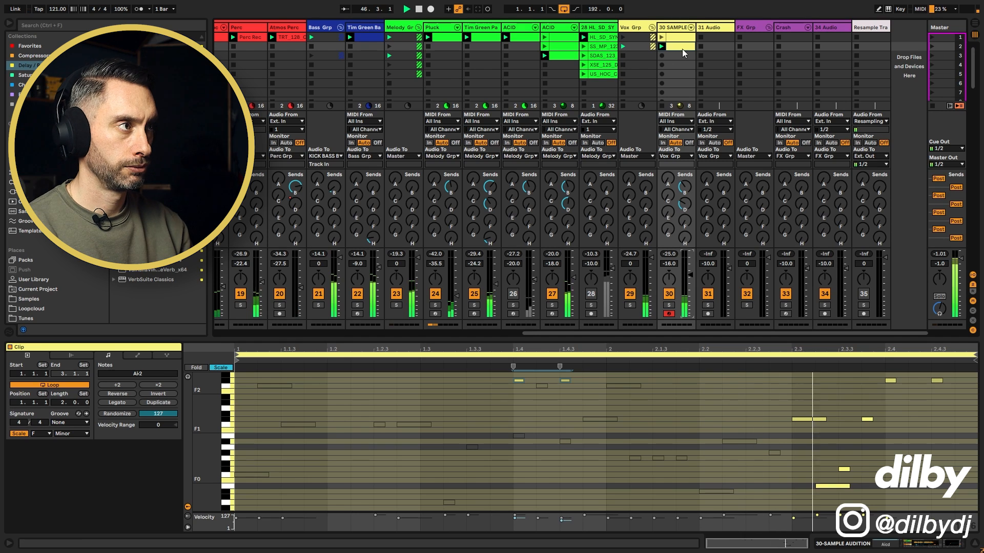
pyautogui.click(670, 306)
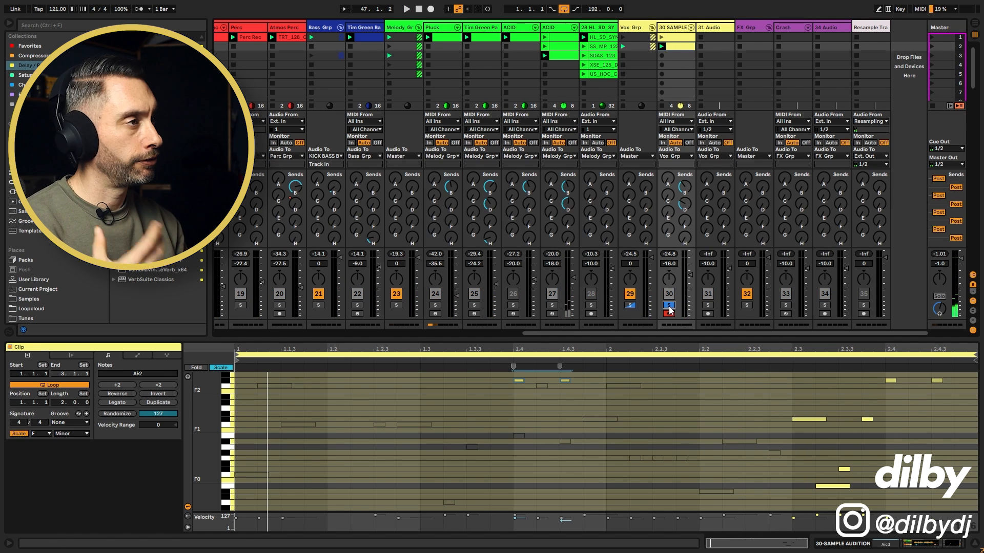
# - Add DS Tantra 2 to the end of track 30's device chain and load its FLT Liqueur preset from Factory Set C
pyautogui.click(672, 29)
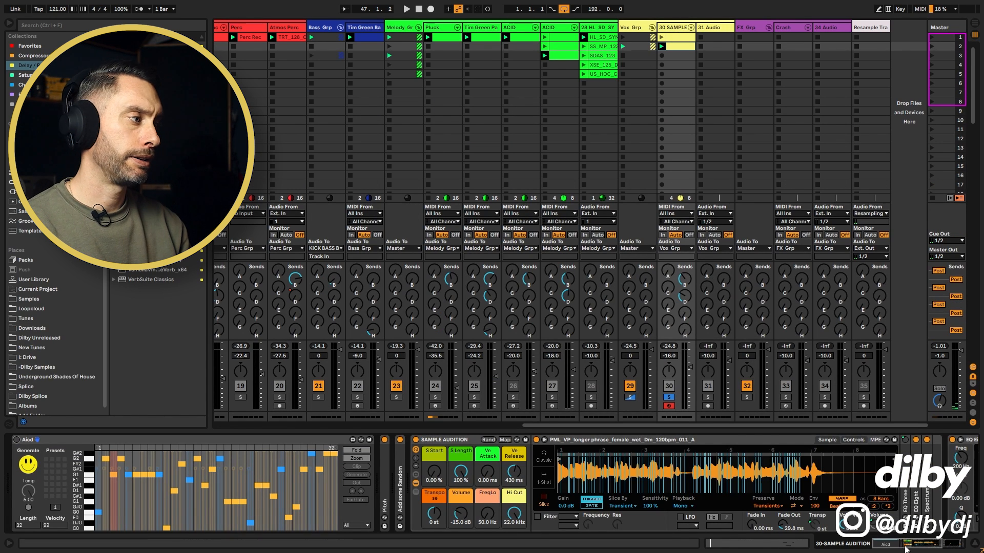
pyautogui.moveTo(905, 549); pyautogui.dragTo(946, 546)
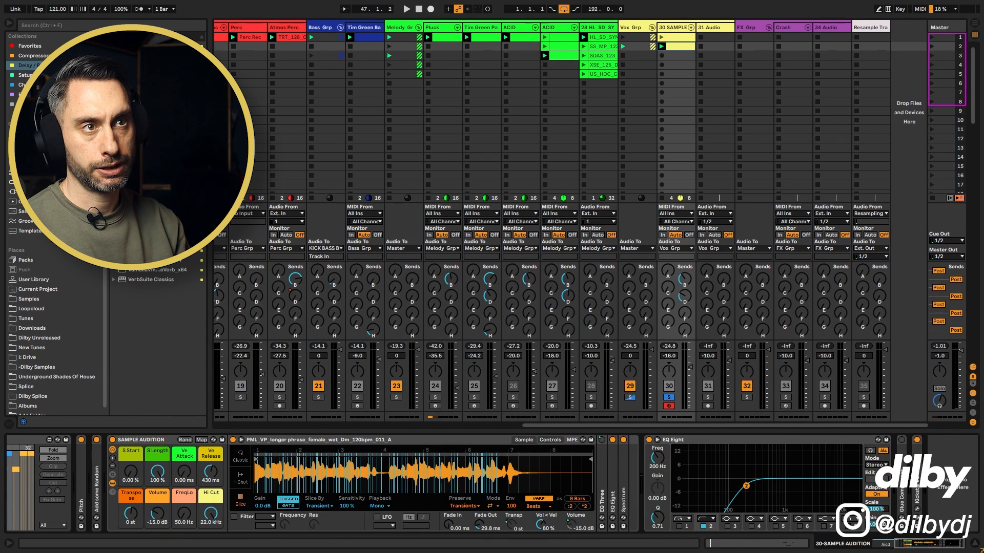
pyautogui.click(24, 75)
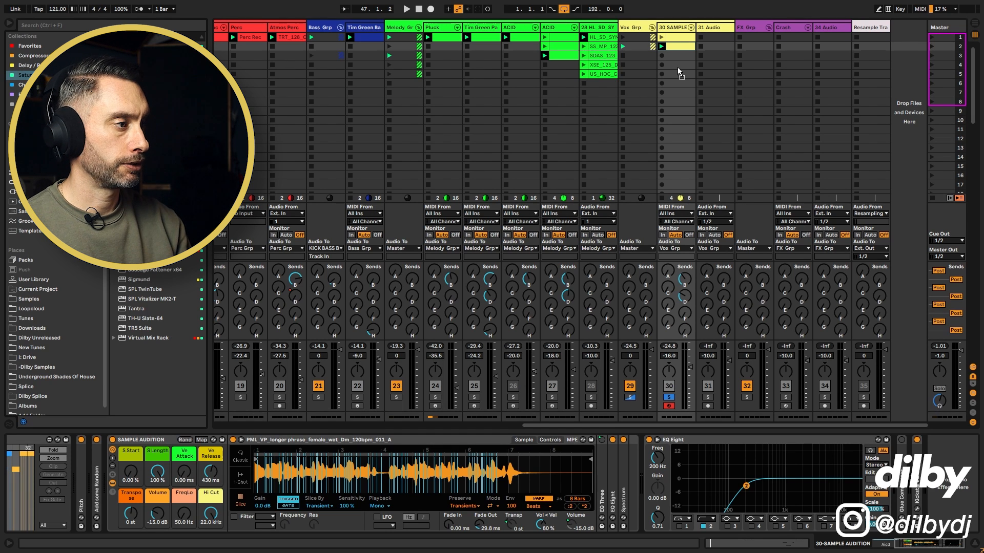
pyautogui.click(359, 100)
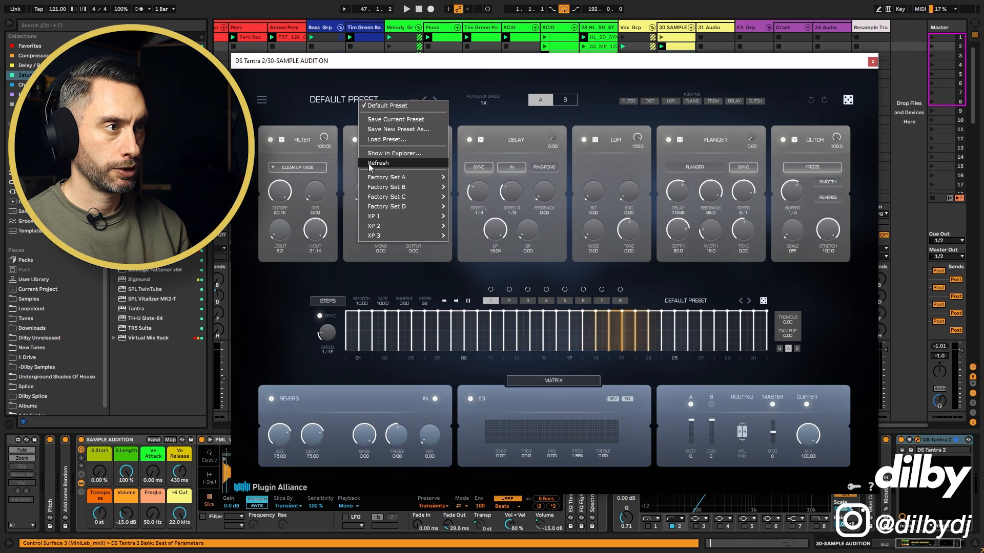
pyautogui.moveTo(400, 198)
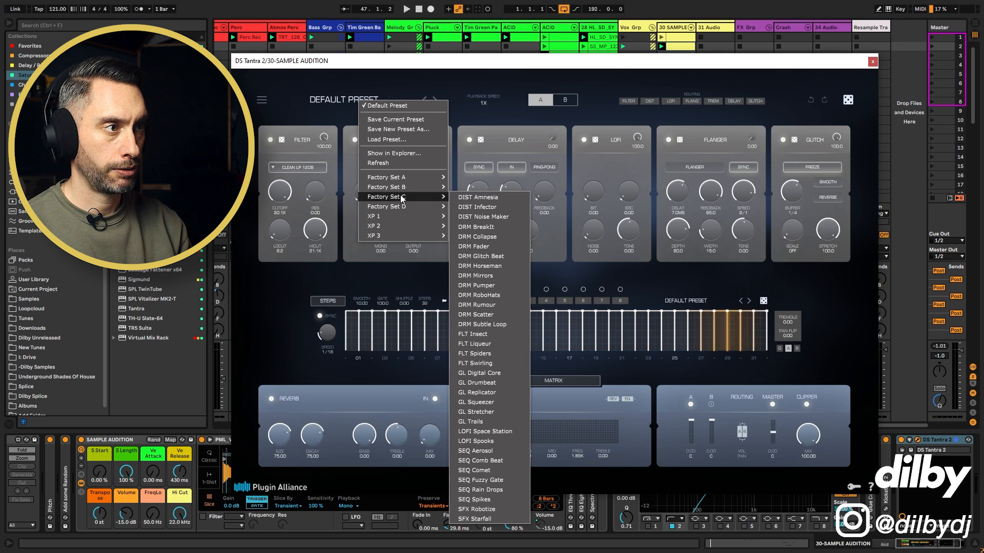
pyautogui.click(480, 344)
# - Unsolo track 30 to hear the effect in the full mix and lower DS Tantra 2's mix to 47.67
pyautogui.moveTo(389, 60); pyautogui.dragTo(183, 30)
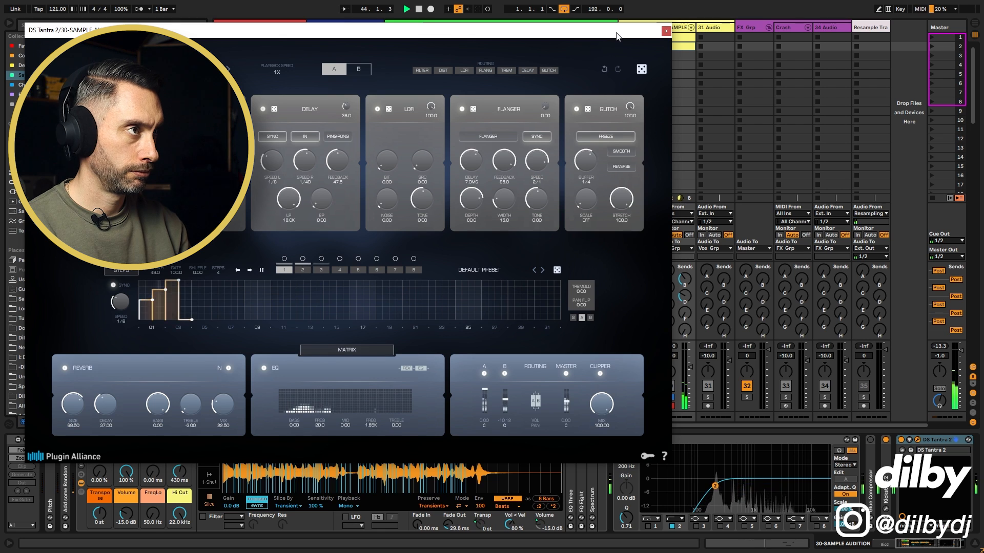
pyautogui.moveTo(594, 30); pyautogui.dragTo(562, 34)
pyautogui.click(669, 397)
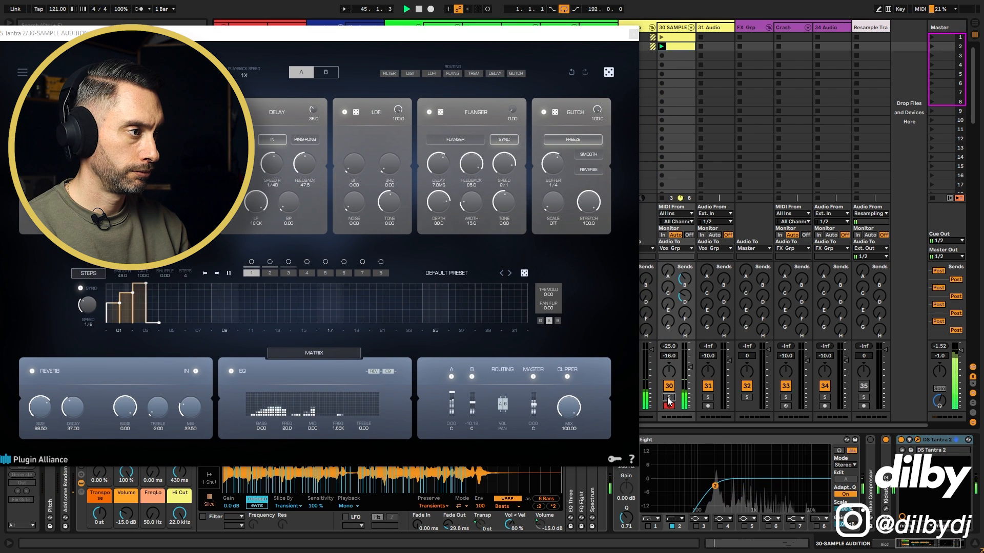
pyautogui.moveTo(568, 410); pyautogui.dragTo(575, 448)
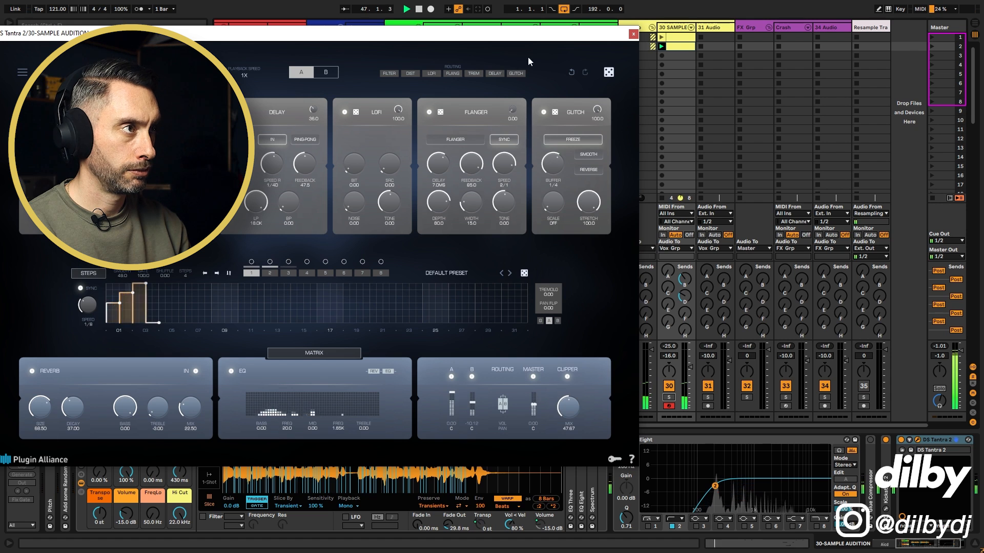
# - Audition the FLT Spiders preset with its mix at 32.03, followed by FLT Swirling with a lowered mix
pyautogui.moveTo(528, 33); pyautogui.dragTo(662, 34)
pyautogui.click(329, 72)
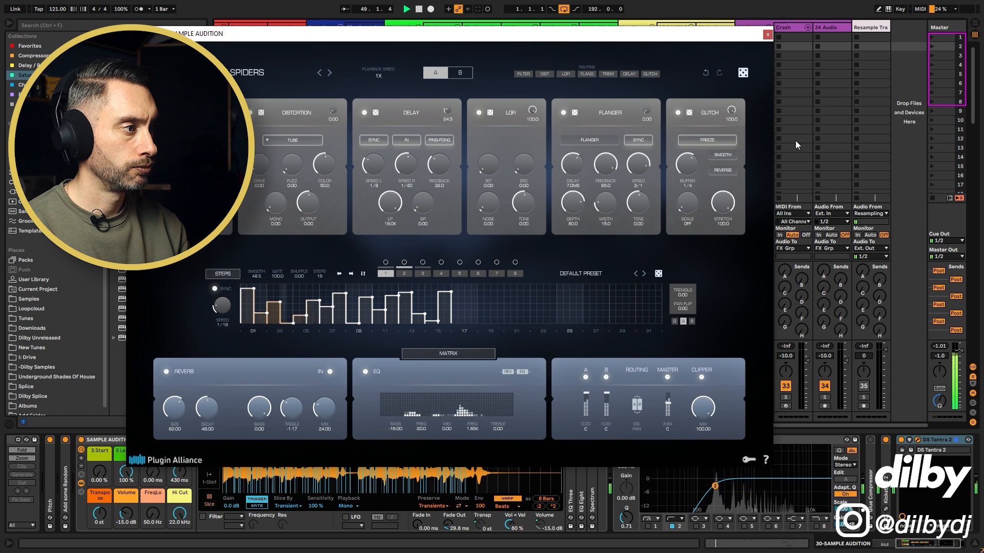
pyautogui.moveTo(703, 410); pyautogui.dragTo(703, 468)
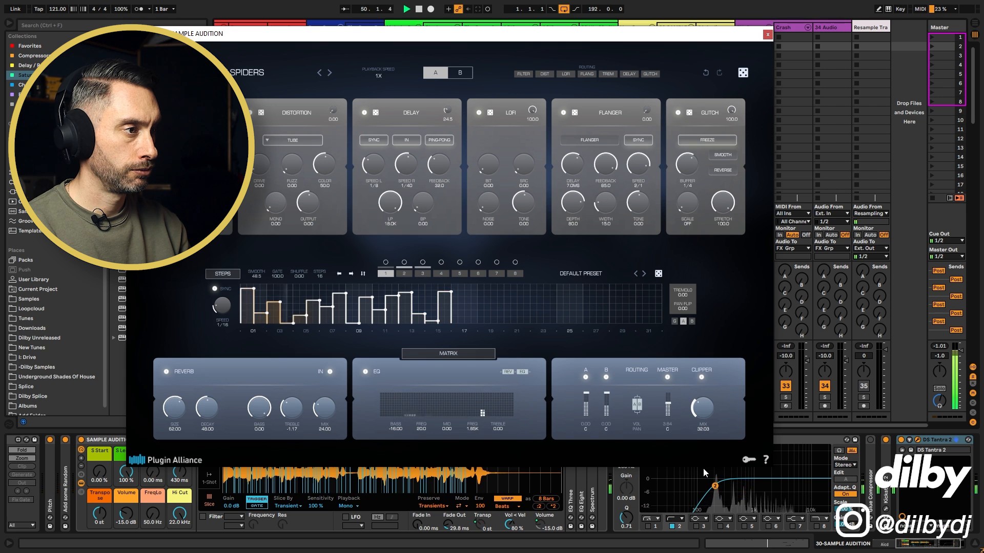
pyautogui.click(329, 73)
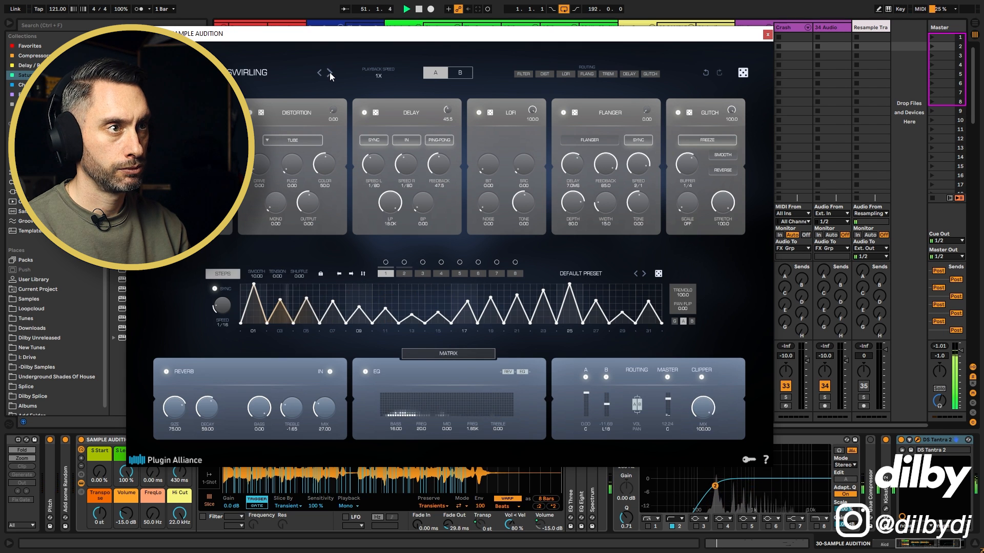
pyautogui.moveTo(706, 413); pyautogui.dragTo(714, 453)
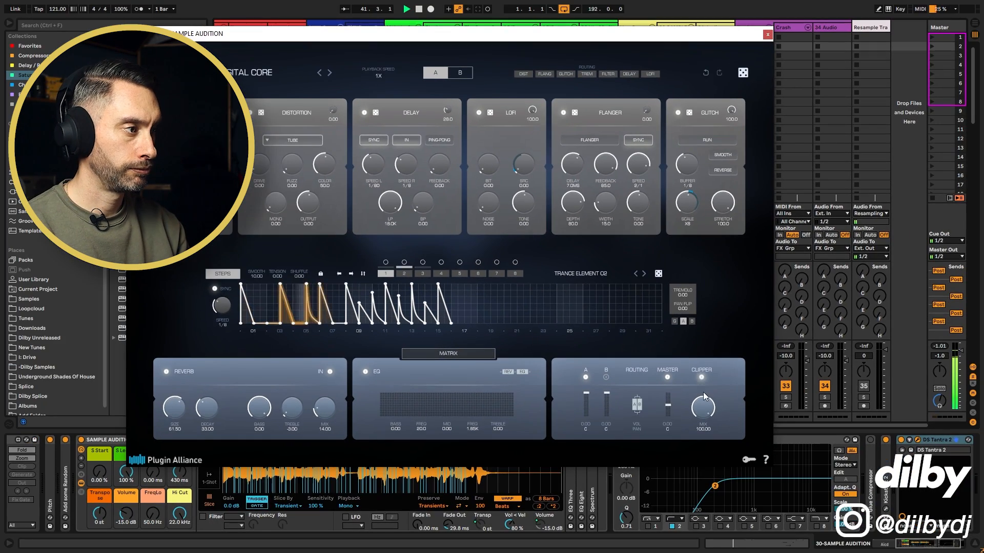
# - Set the GL Digital Core preset's mix to about 49, close DS Tantra 2 and raise track 30's volume by about 3 dB
pyautogui.moveTo(705, 396); pyautogui.dragTo(705, 442)
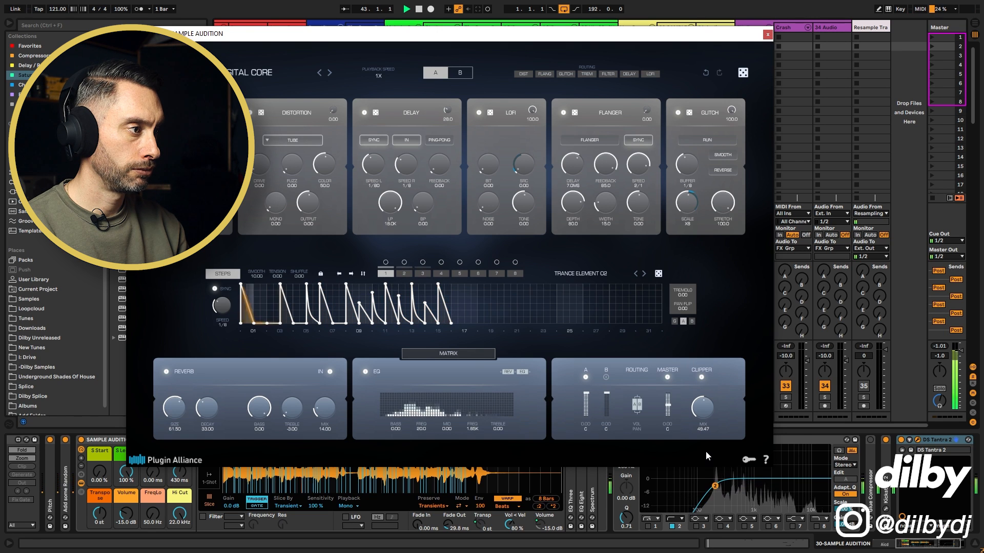
pyautogui.moveTo(712, 31); pyautogui.dragTo(660, 26)
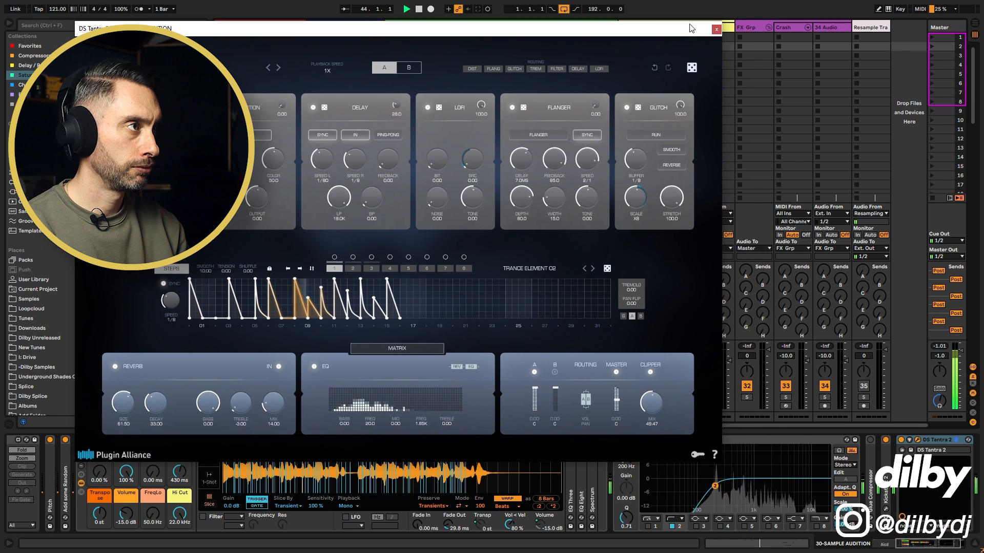
pyautogui.click(716, 29)
pyautogui.moveTo(690, 367); pyautogui.dragTo(690, 363)
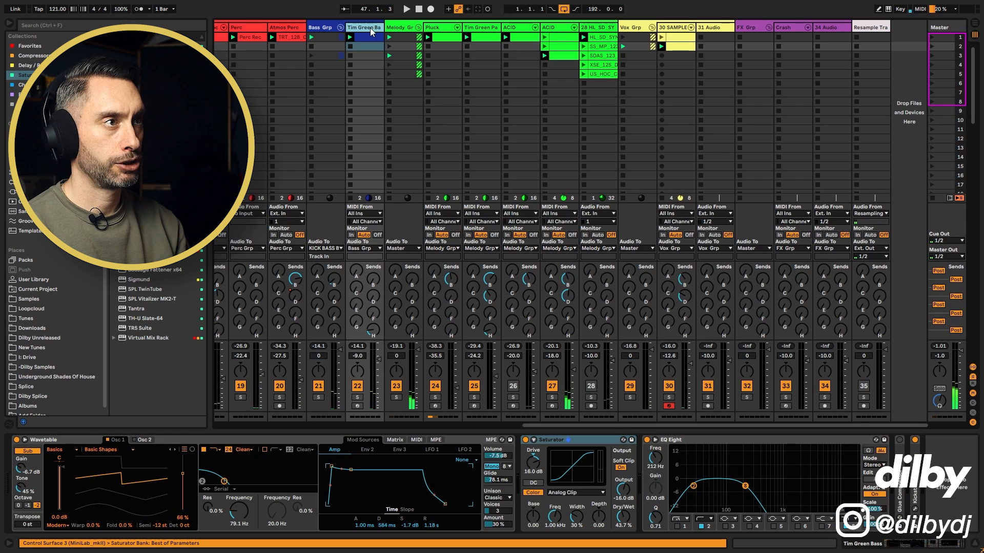
# - Insert a MIDI track after Tim Green Bass, load the DILBY ACID 2.0 rack from the User Library and low-cut its EQ Eight at 84.8 Hz
pyautogui.click(370, 27)
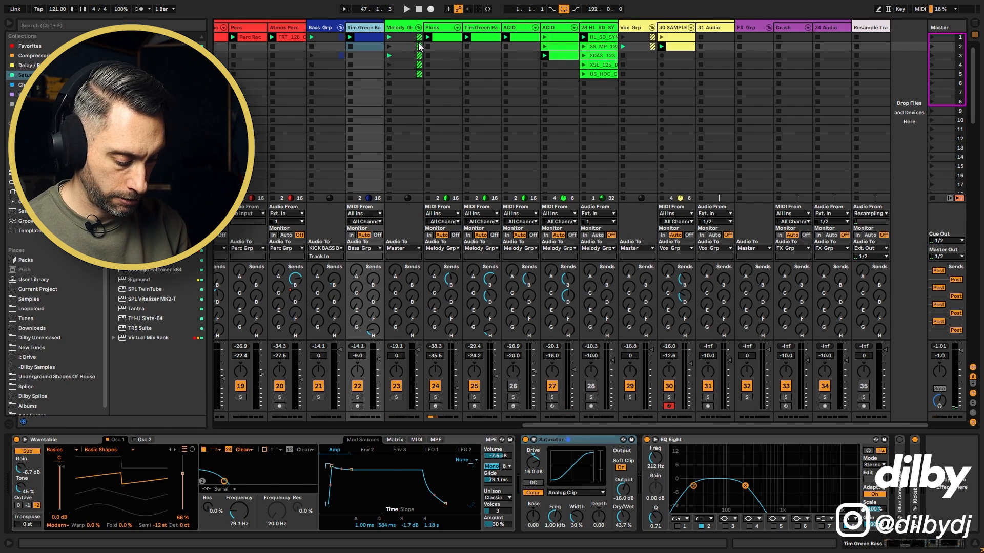
pyautogui.hotkey('ctrl', 'shift', 't')
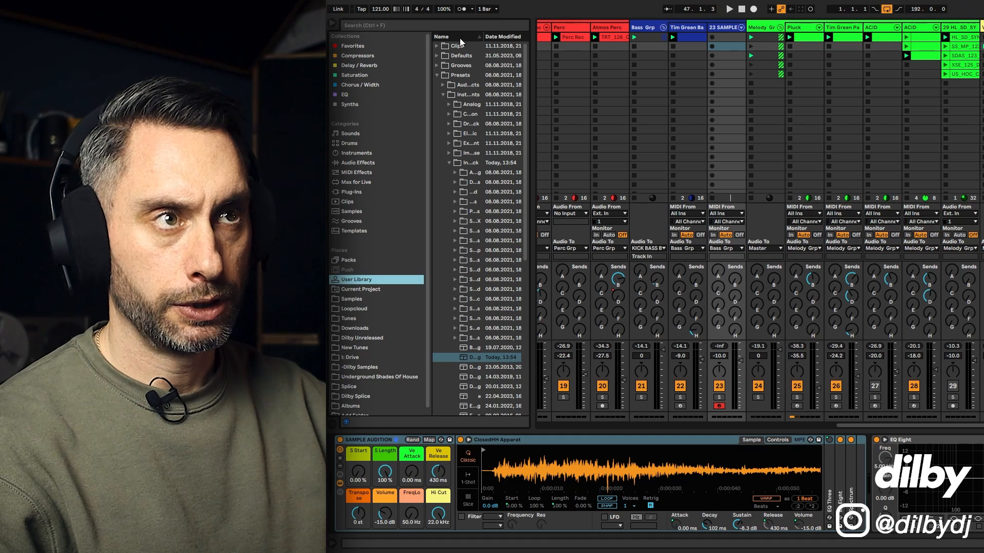
pyautogui.click(461, 25)
pyautogui.write('acid')
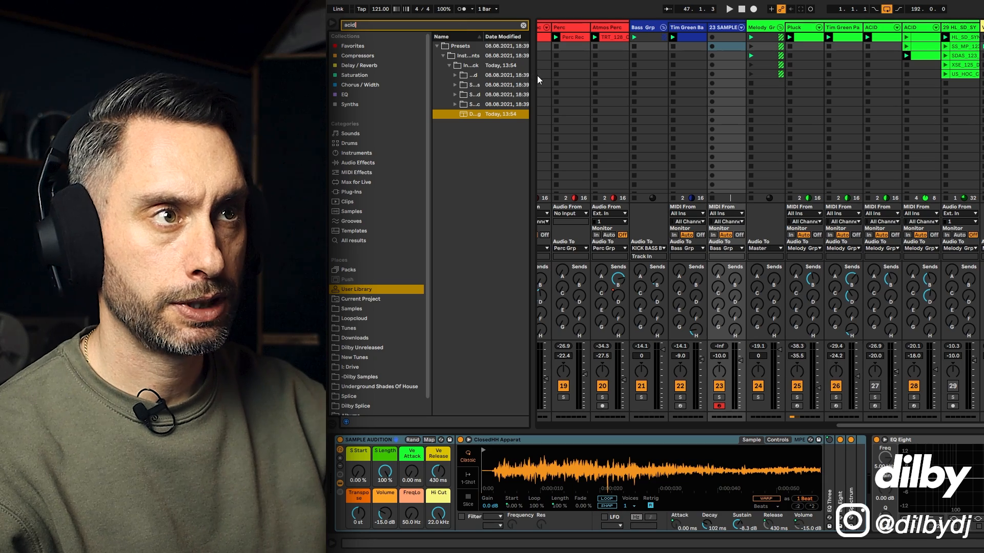
pyautogui.moveTo(533, 84); pyautogui.dragTo(561, 84)
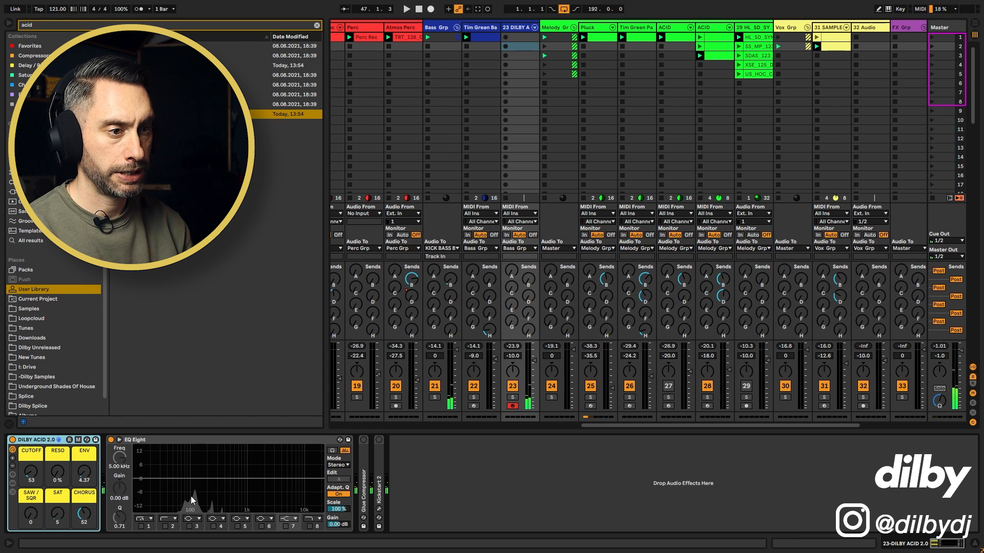
pyautogui.click(165, 526)
# - Copy the Aicd, Pitch and Add some Random devices from ACID track 28 to the front of track 23's chain
pyautogui.moveTo(601, 424); pyautogui.dragTo(703, 423)
pyautogui.click(553, 28)
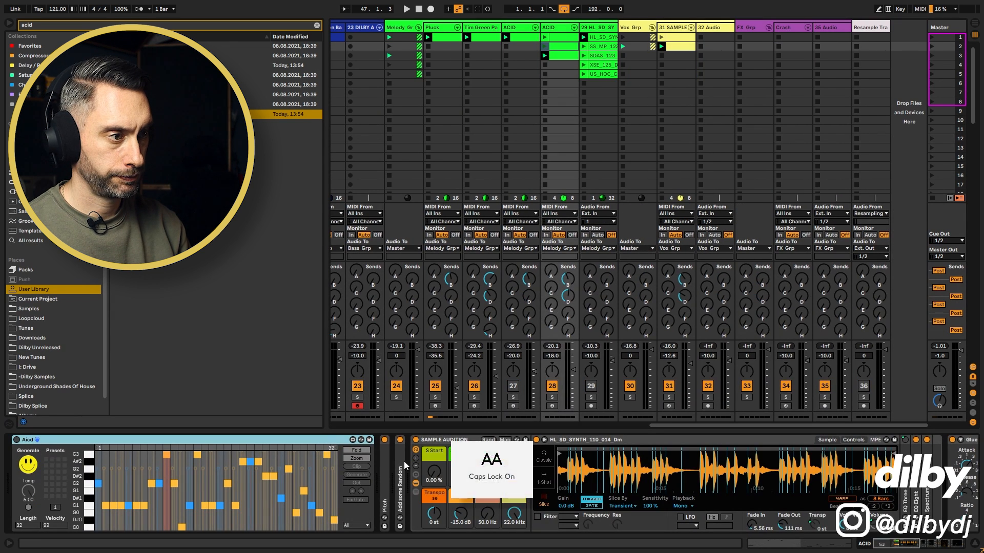
pyautogui.hscroll(-5, 553, 69)
pyautogui.click(550, 355)
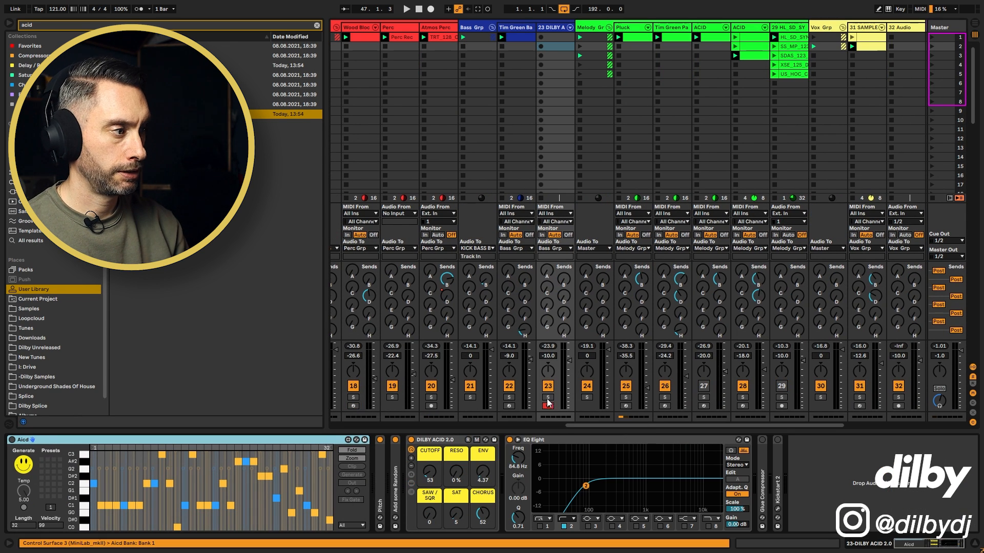
# - Set Kickstart 2 on track 23 to a 70% mix with the S-shaped curve in the second preset slot, and solo the track
pyautogui.click(777, 510)
pyautogui.moveTo(738, 278); pyautogui.dragTo(739, 283)
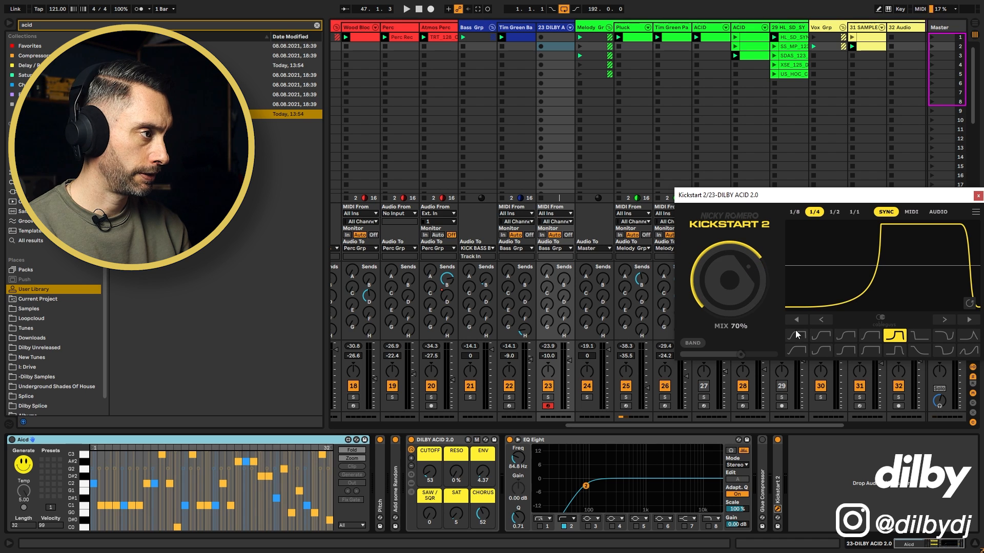
pyautogui.click(820, 337)
pyautogui.click(549, 397)
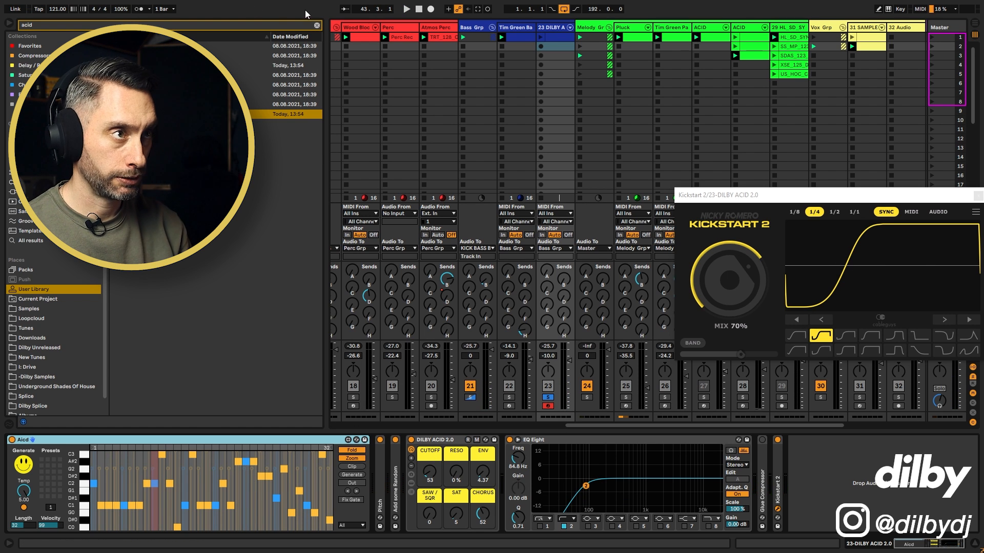
# - Add the Minor scale preset directly after Aicd on track 23 and set its base note to D
pyautogui.click(317, 25)
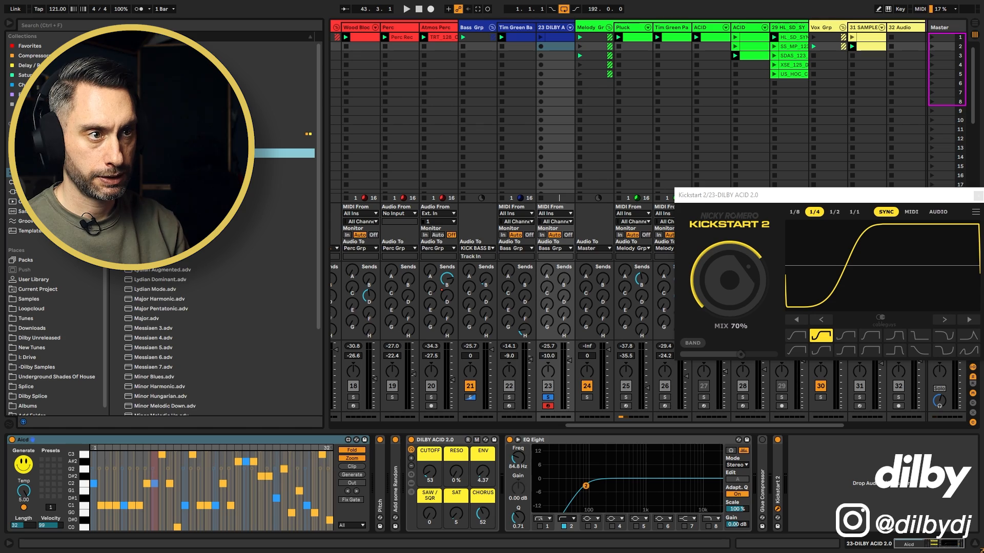
pyautogui.scroll(-5, 156, 293)
pyautogui.moveTo(149, 343); pyautogui.dragTo(374, 477)
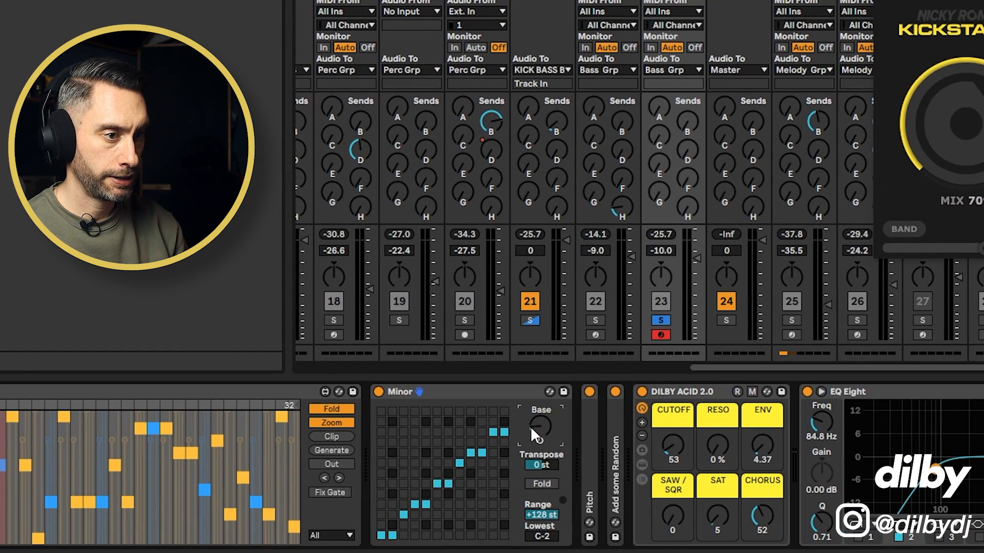
pyautogui.moveTo(530, 427); pyautogui.dragTo(524, 422)
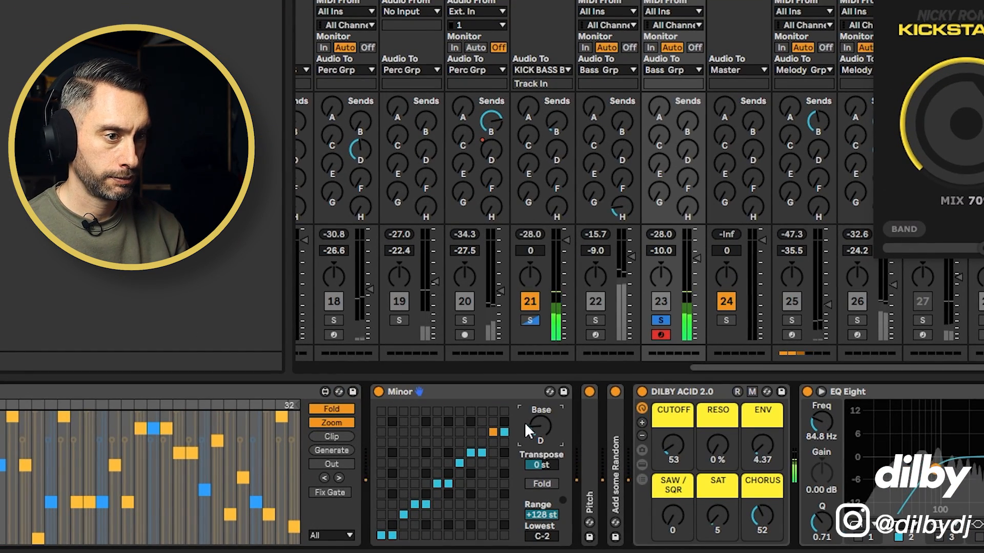
# - Unsolo track 23 and raise its volume to -8.4 dB against the full mix
pyautogui.click(662, 323)
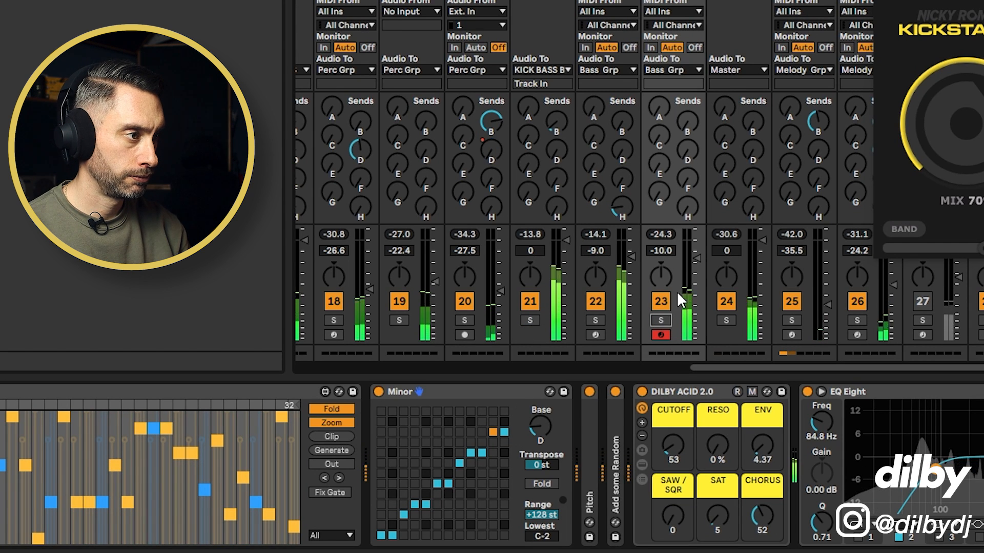
pyautogui.moveTo(698, 258); pyautogui.dragTo(698, 254)
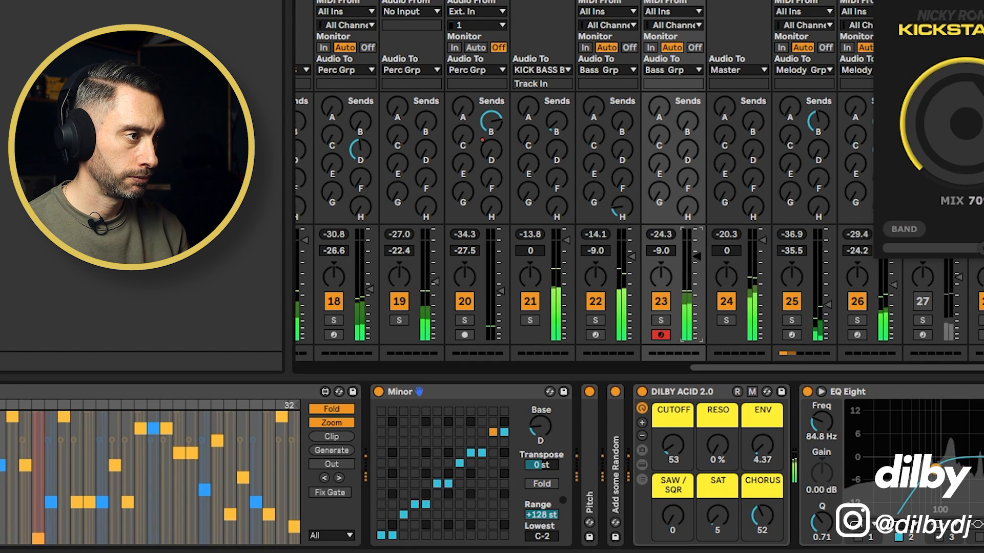
# - Solo track 23, generate several new Aicd patterns for the acid bass and return to the full mix to judge the last one
pyautogui.click(659, 321)
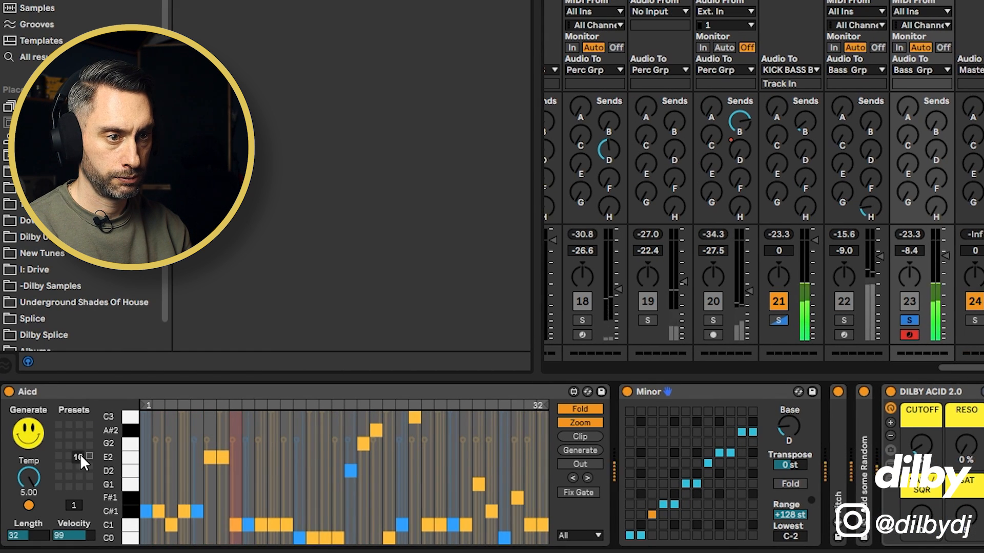
pyautogui.click(31, 435)
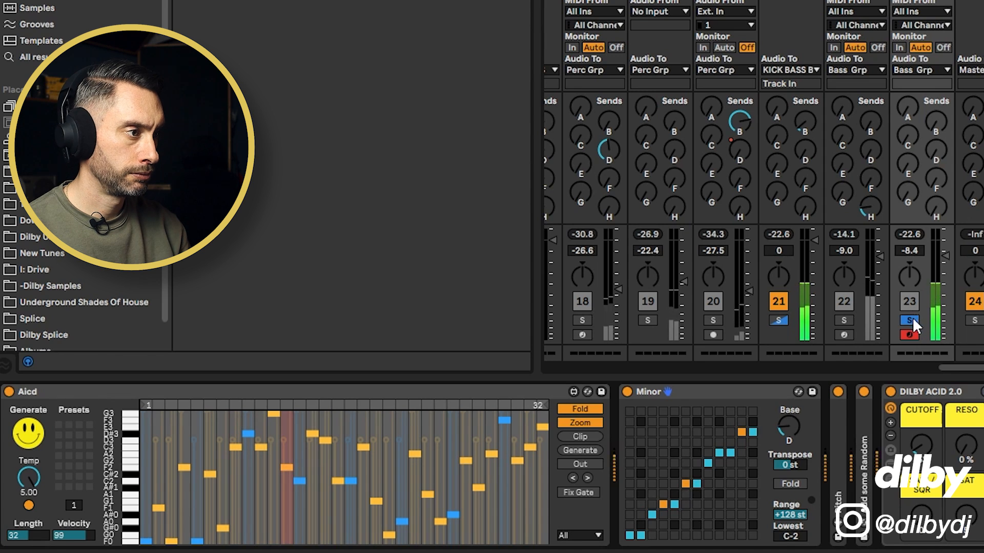
pyautogui.click(28, 433)
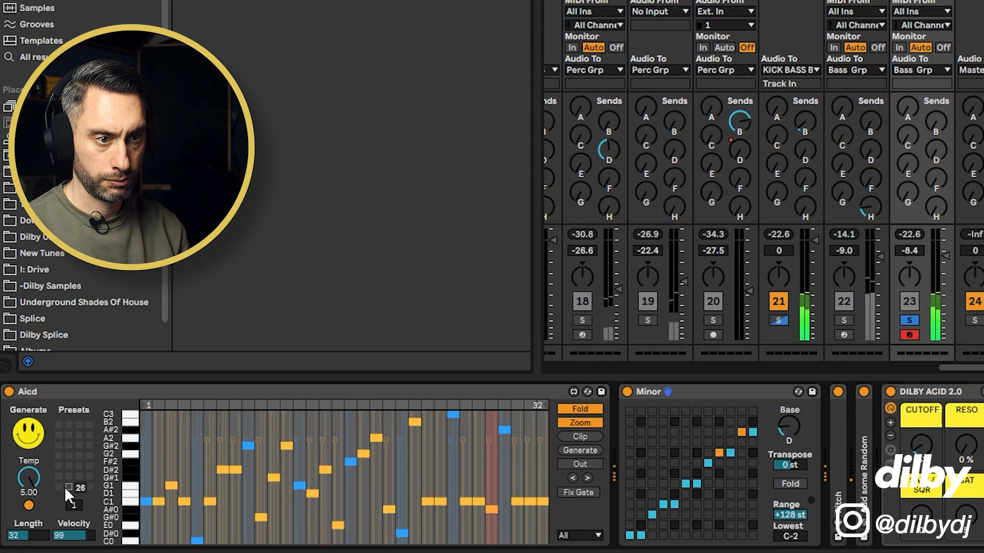
pyautogui.click(27, 441)
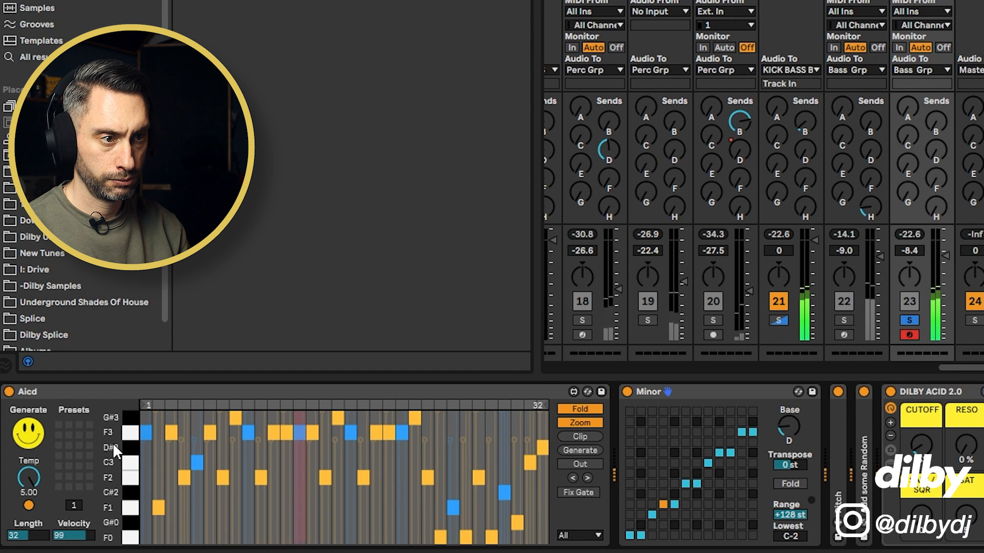
pyautogui.click(910, 319)
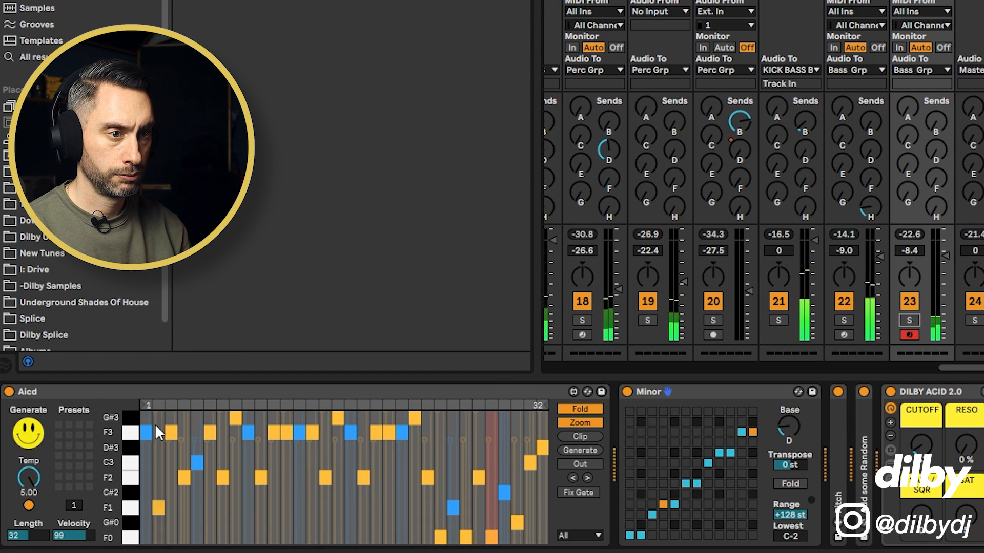
# - Generate a new Aicd pattern on track 23, set its Pitch device to +12 st and resume playback
pyautogui.click(32, 438)
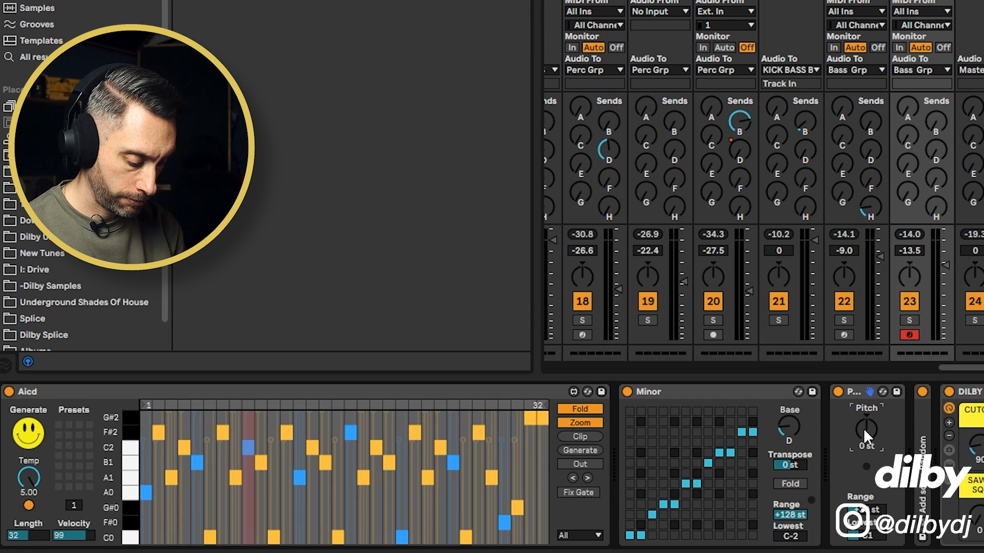
pyautogui.write('12')
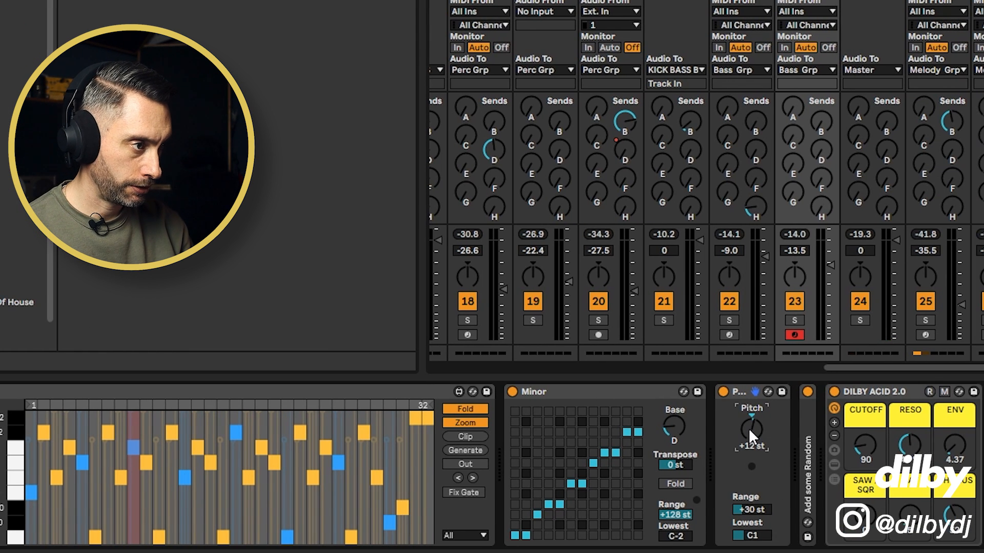
pyautogui.press('space')
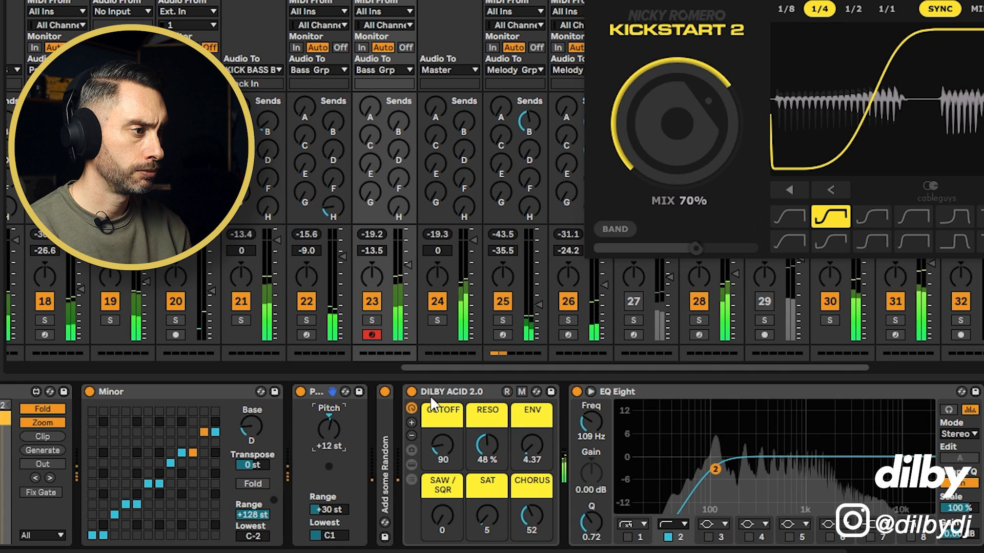
# - Set the DILBY ACID 2.0 macros to Cutoff 37, Reso 68%, Env 6.02, Saw/Sqr 116, Sat 8 and Chorus 28
pyautogui.moveTo(442, 445); pyautogui.dragTo(442, 461)
pyautogui.moveTo(531, 446); pyautogui.dragTo(487, 423)
pyautogui.moveTo(532, 445); pyautogui.dragTo(531, 450)
pyautogui.moveTo(442, 444); pyautogui.dragTo(442, 451)
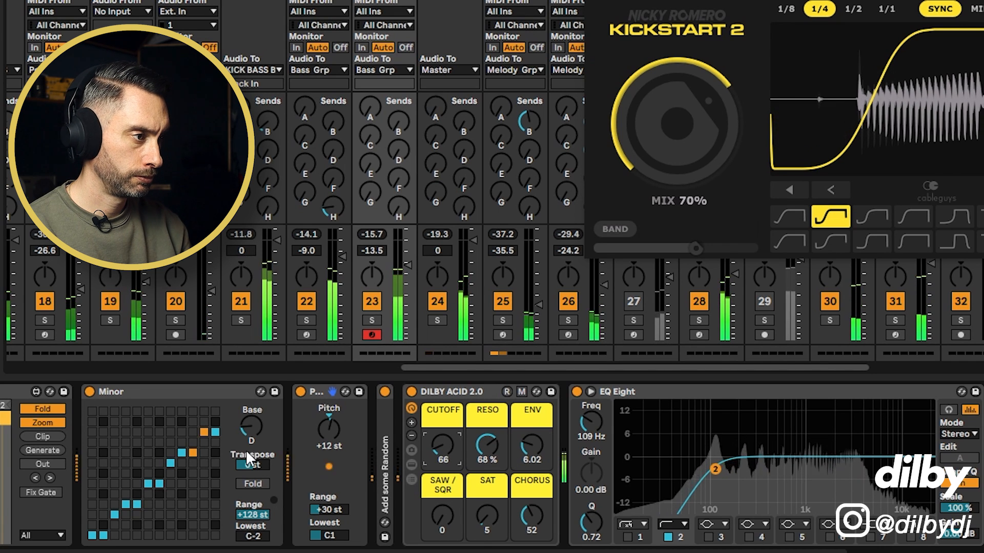
pyautogui.moveTo(443, 441); pyautogui.dragTo(444, 452)
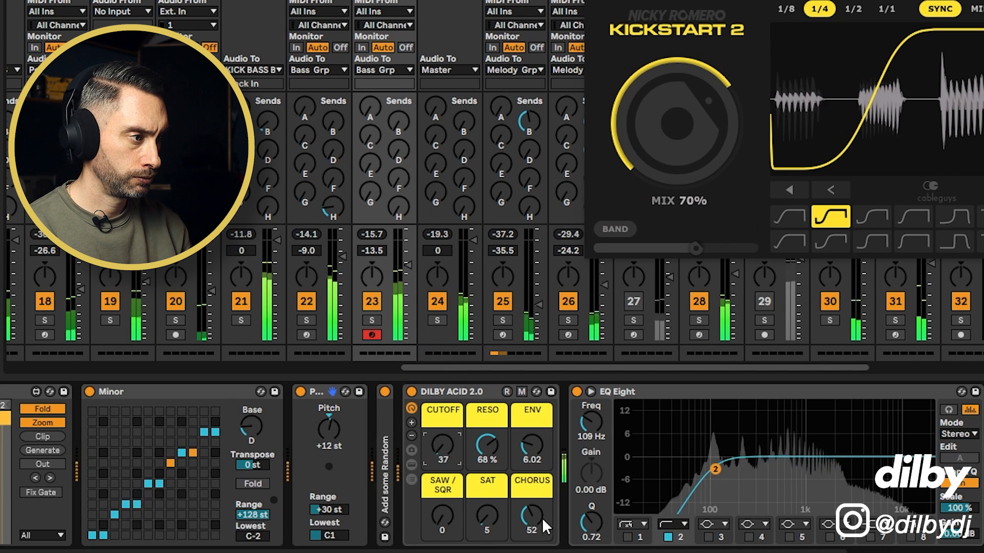
pyautogui.moveTo(533, 517); pyautogui.dragTo(442, 458)
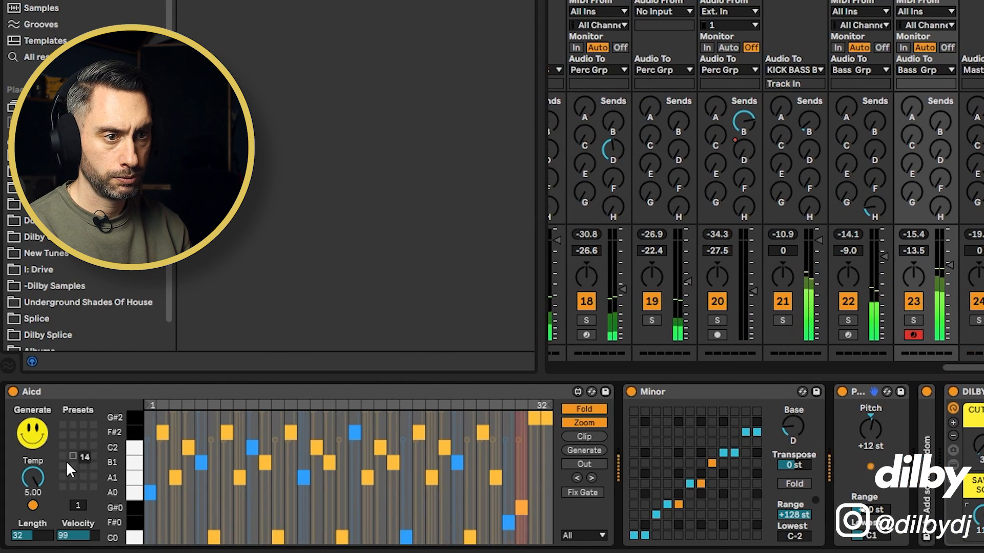
# - Generate another Aicd pattern and reduce the acid bass's Reso to 60% and Env to 5.09
pyautogui.click(41, 436)
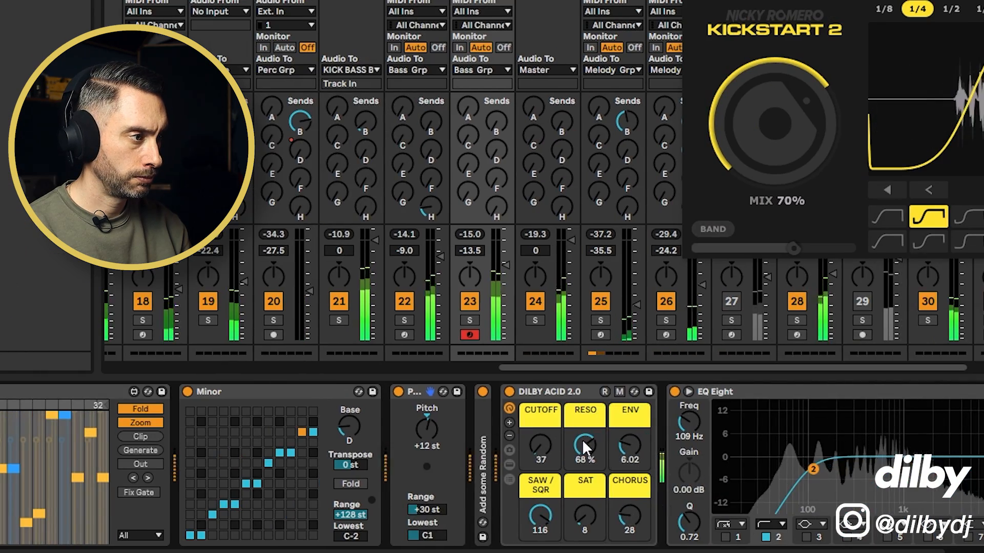
pyautogui.moveTo(584, 448); pyautogui.dragTo(584, 469)
pyautogui.moveTo(629, 446); pyautogui.dragTo(587, 435)
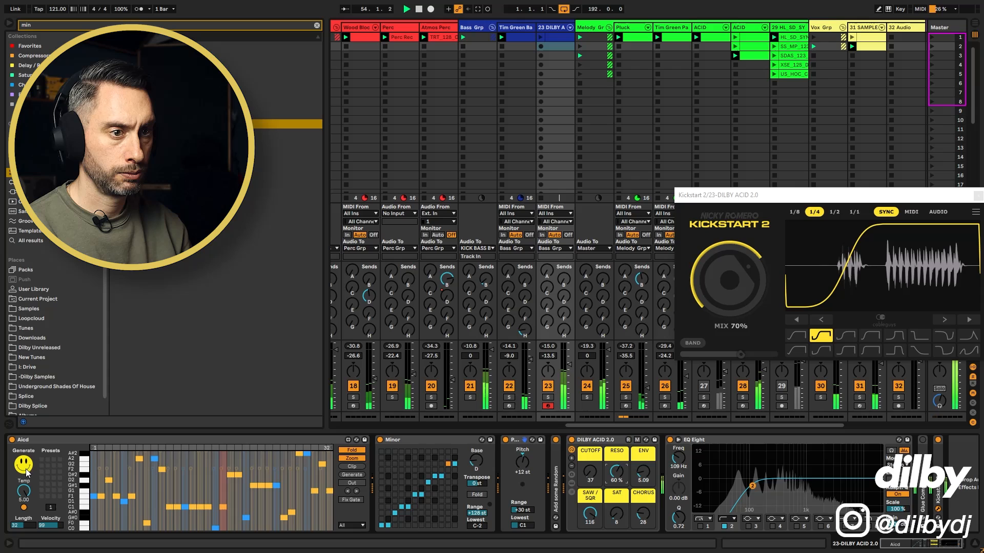
# - Generate three more Aicd patterns against the full mix, keep the last one and stop playback
pyautogui.click(25, 468)
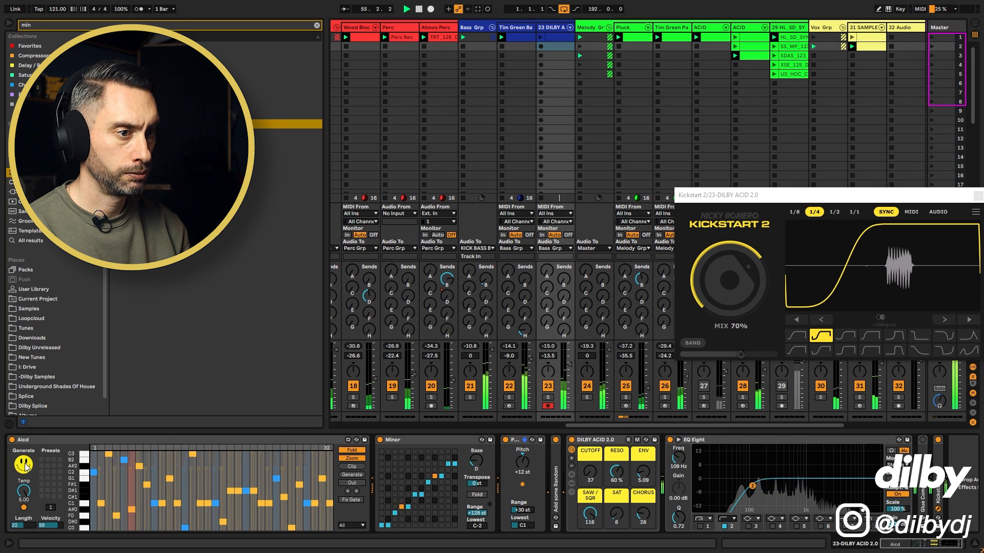
pyautogui.click(26, 467)
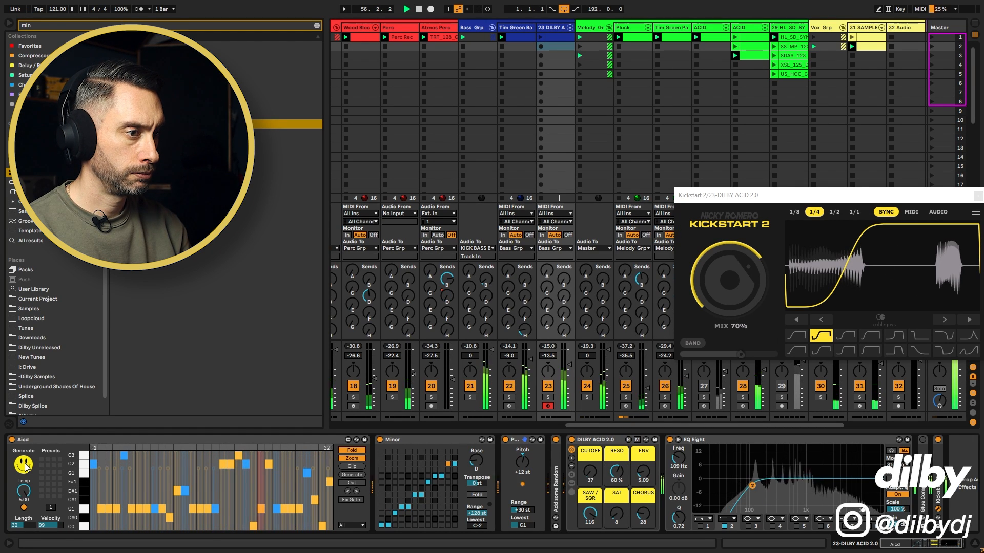
pyautogui.click(26, 466)
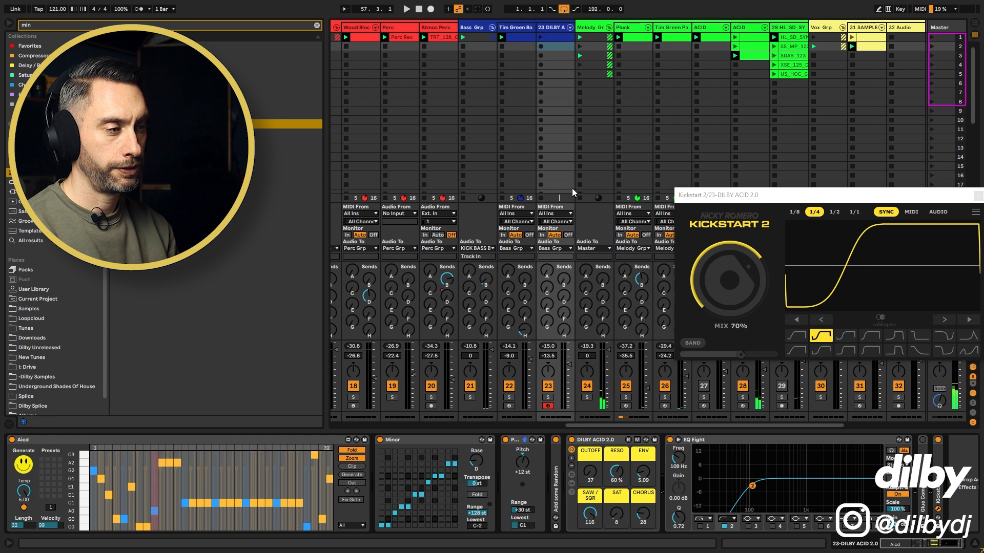
# - Move the Kickstart 2 window up over the clip grid and select the Aicd device on track 23
pyautogui.moveTo(777, 194); pyautogui.dragTo(579, 188)
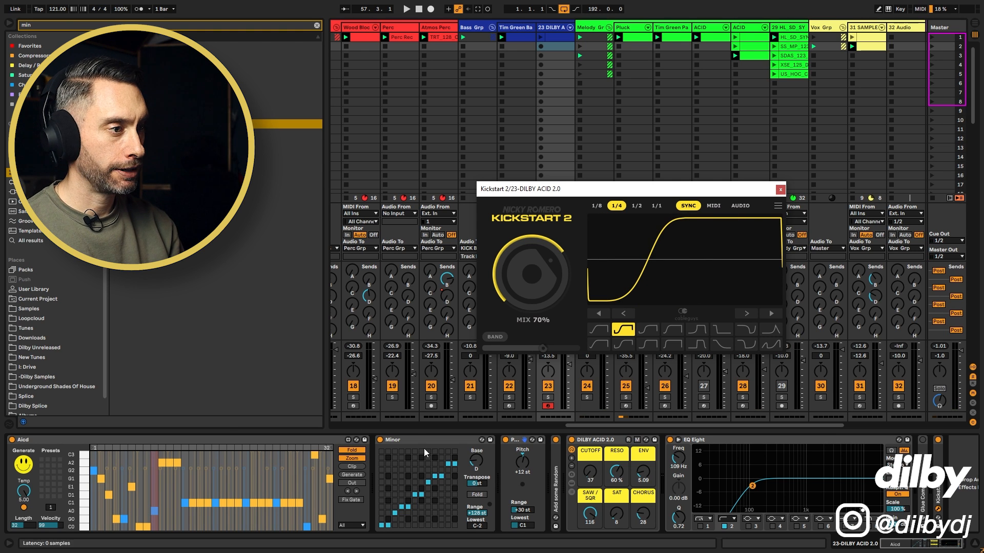
pyautogui.click(520, 463)
pyautogui.moveTo(670, 195); pyautogui.dragTo(786, 126)
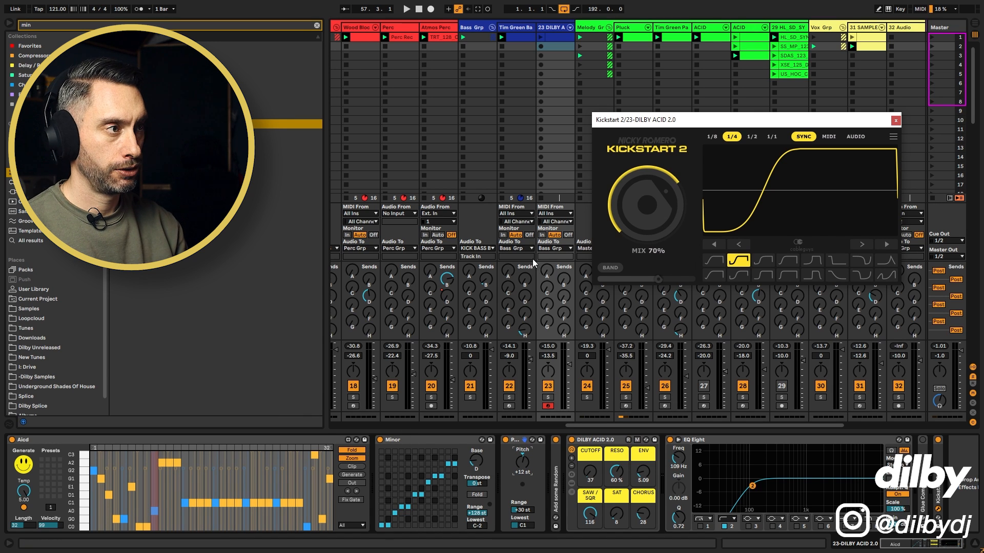
pyautogui.click(583, 449)
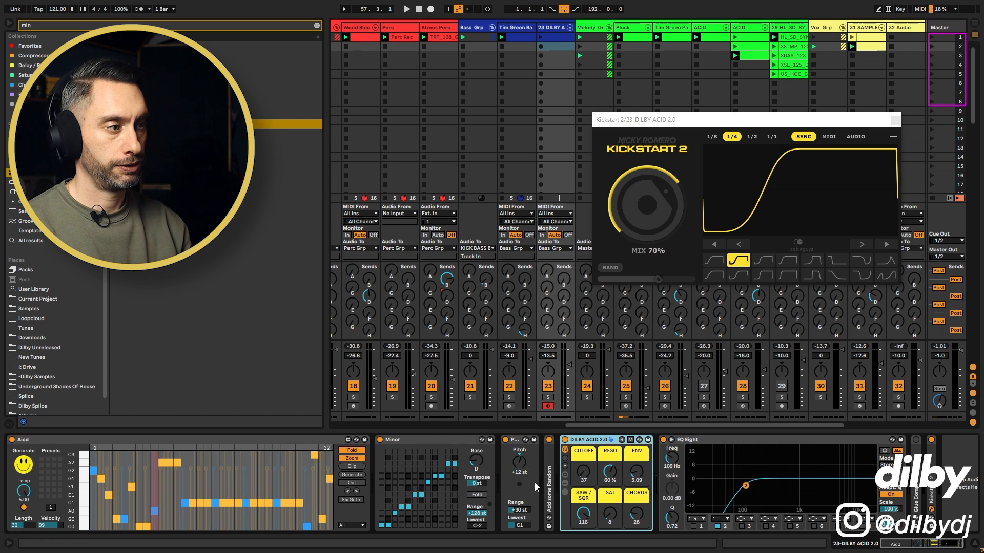
pyautogui.click(31, 444)
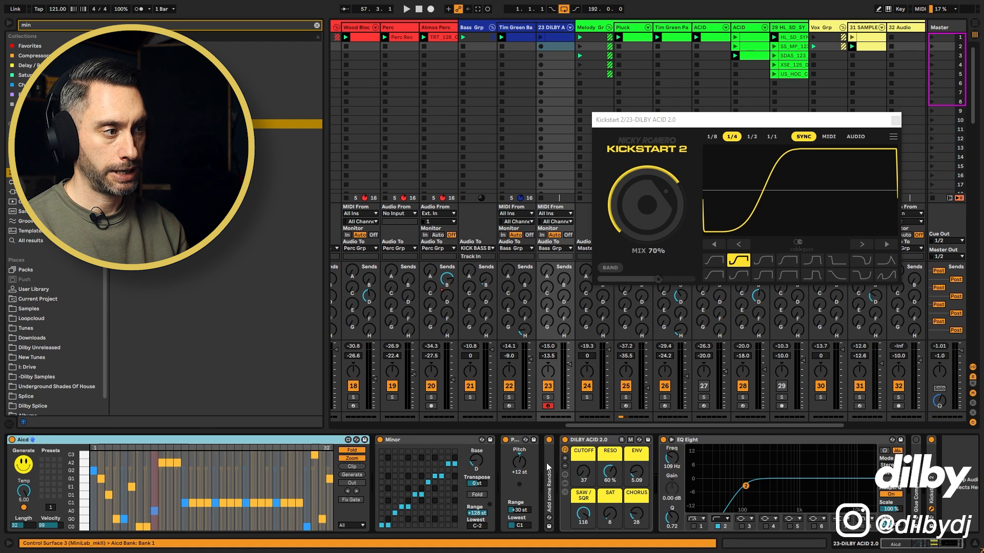